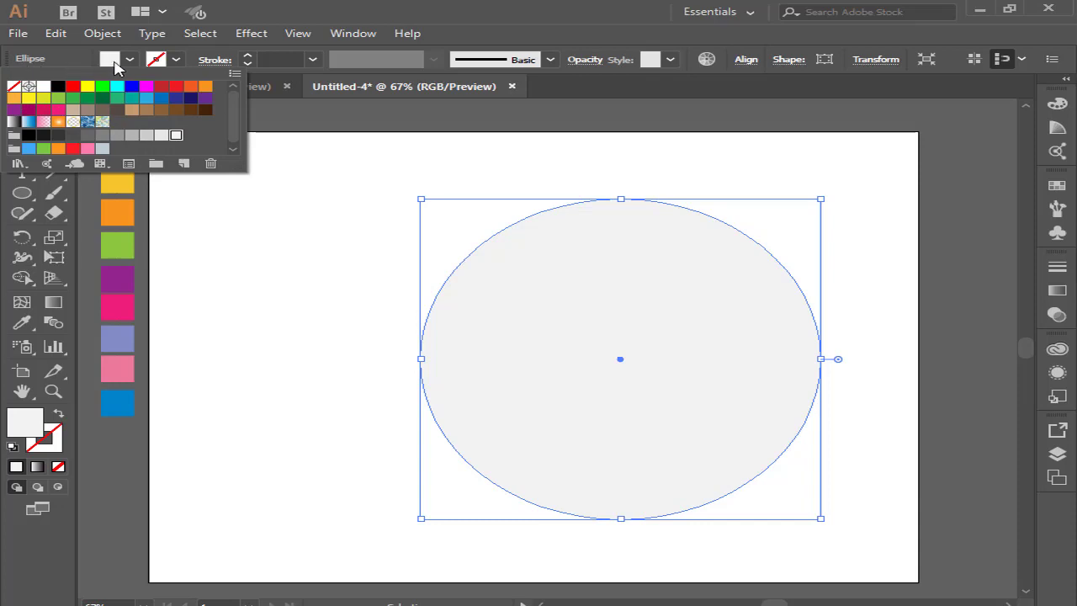
Step: Draw a straight vertical line through the ellipse's center with the Pen tool, extending slightly beyond its upper and lower edges
click(126, 64)
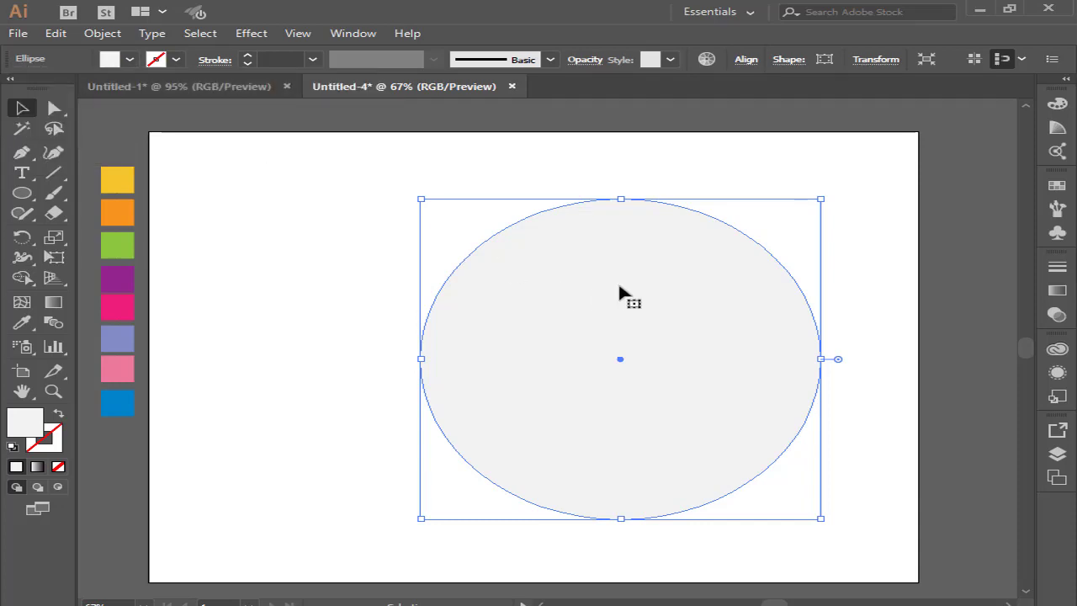
scroll(778, 408, down, 1)
scroll(777, 408, up, 2)
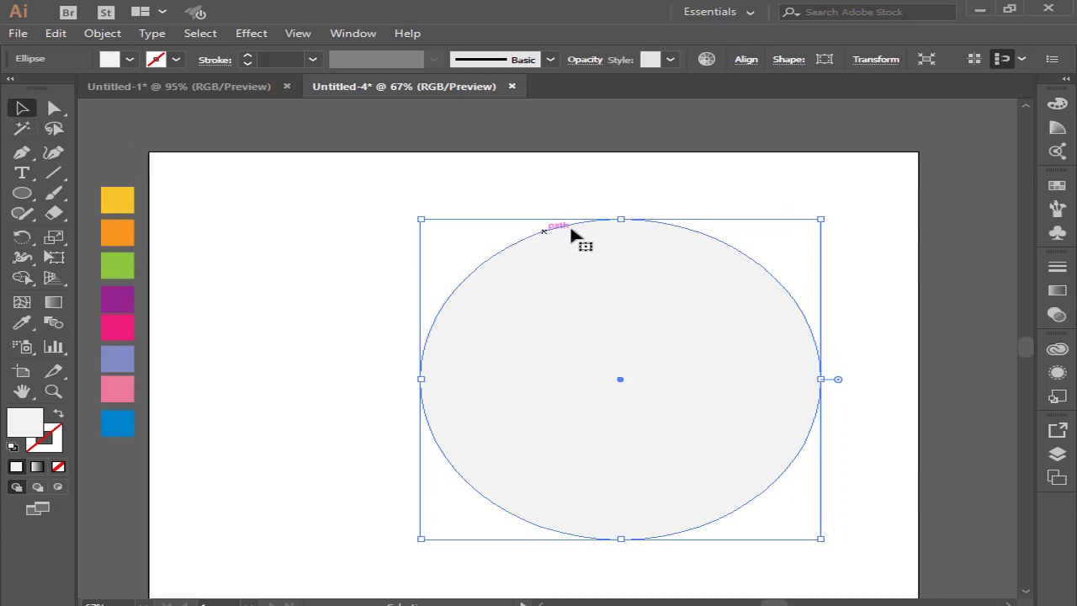
click(25, 156)
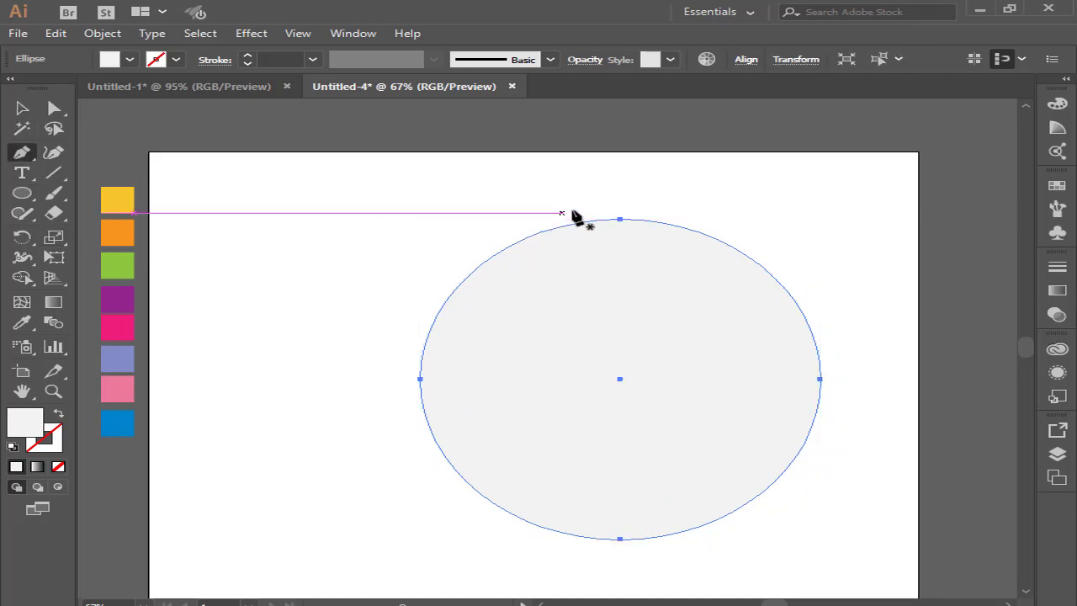
click(619, 195)
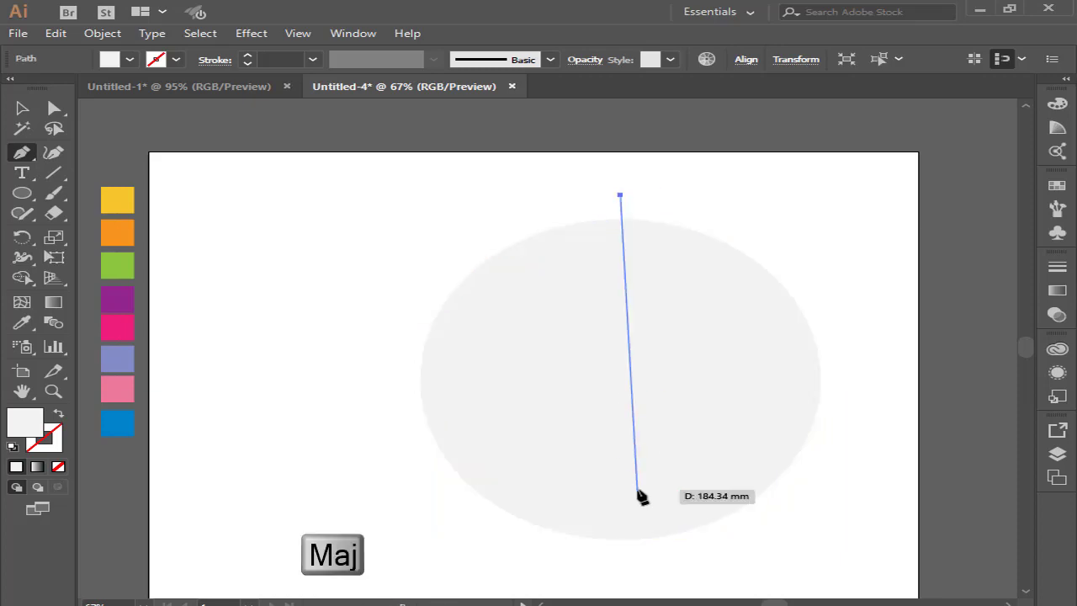
click(620, 558)
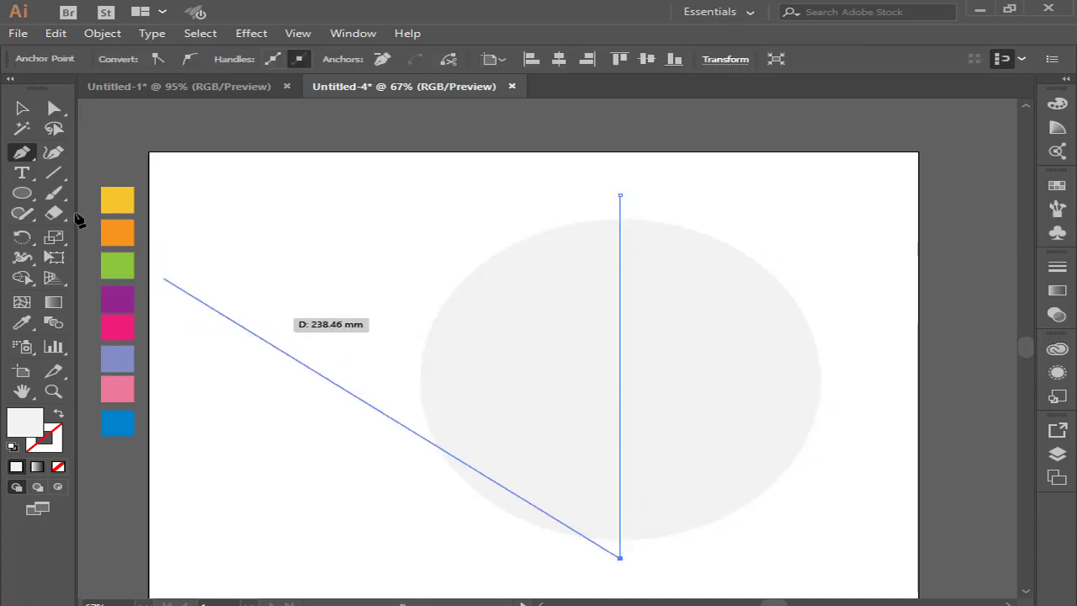
click(22, 108)
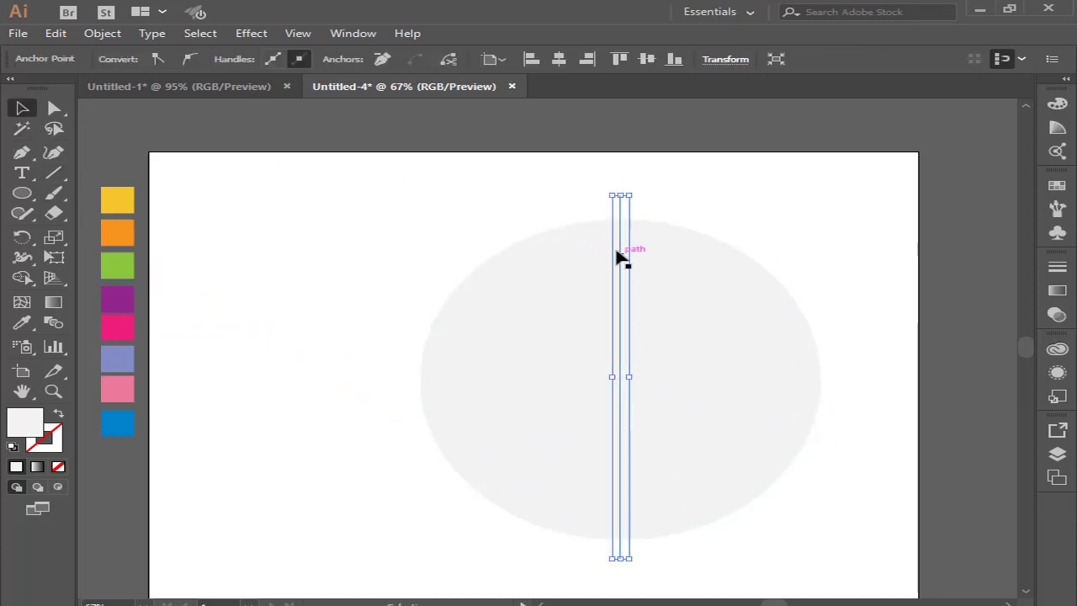
Step: Set the vertical line's fill to none and its stroke to red
click(618, 212)
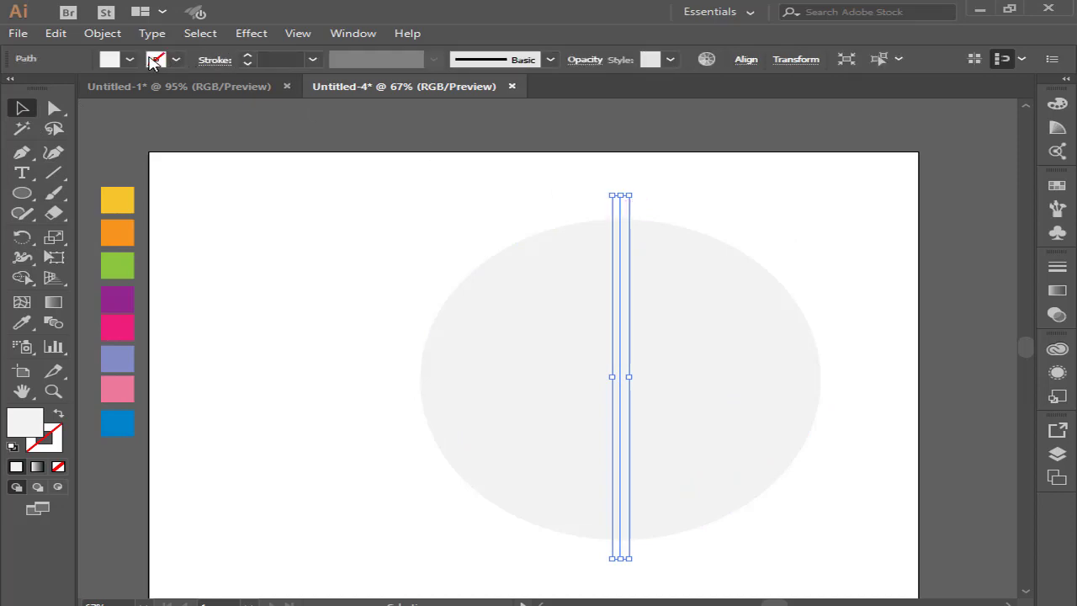
click(112, 60)
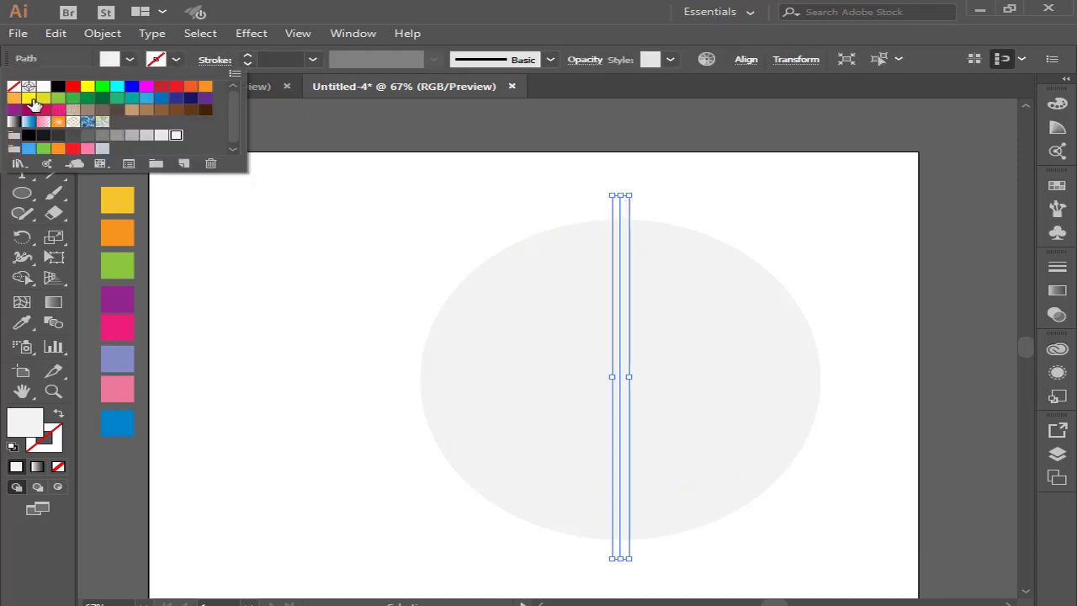
click(13, 86)
click(151, 65)
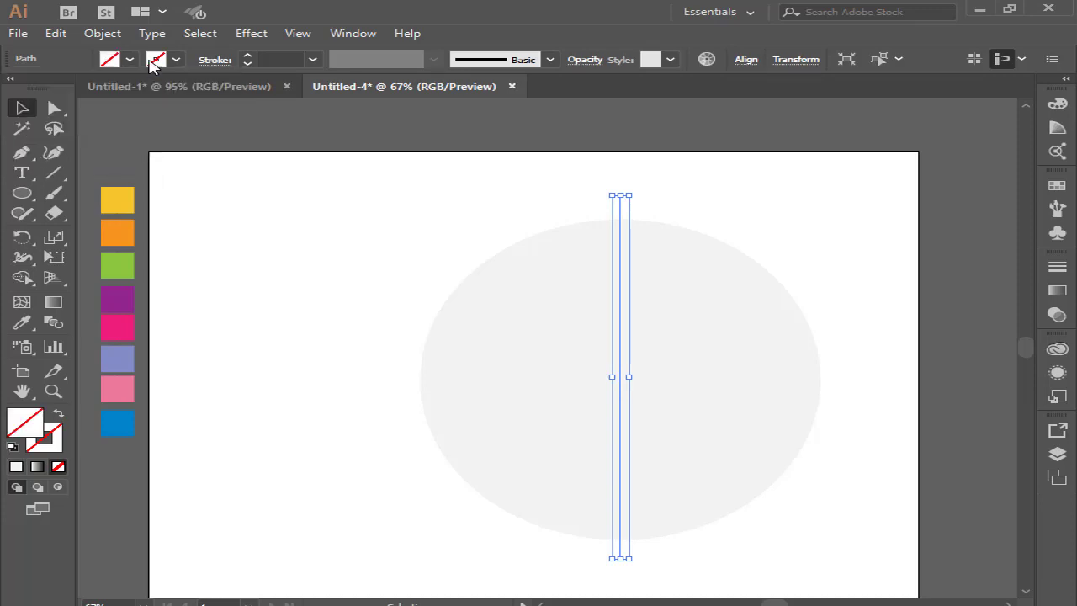
click(154, 61)
click(74, 86)
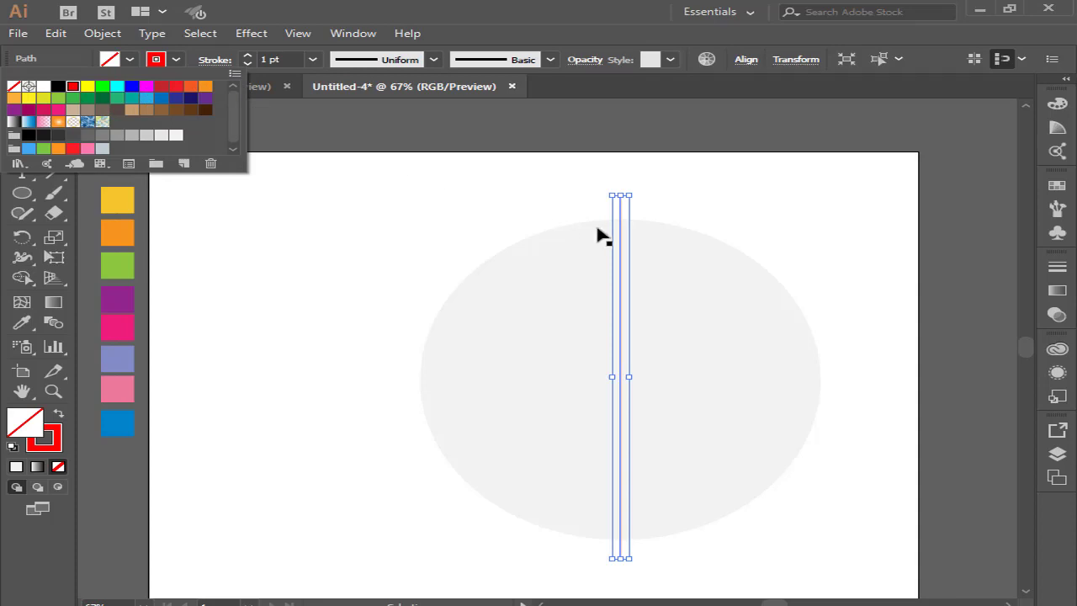
click(618, 217)
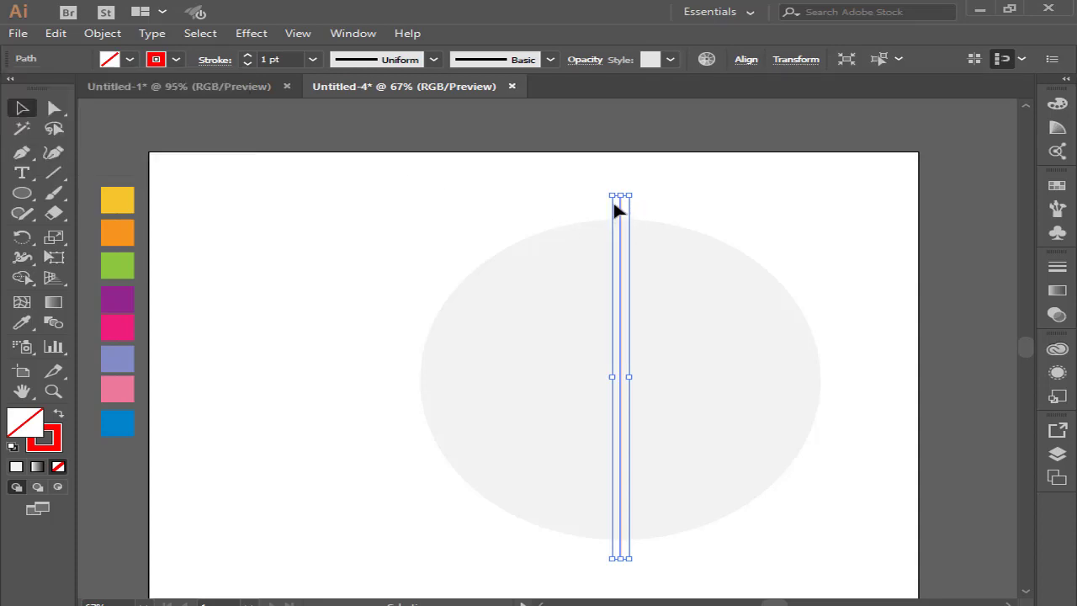
Step: Duplicate the red vertical line in place and rotate the copy 90° to form a cross over the ellipse
click(55, 33)
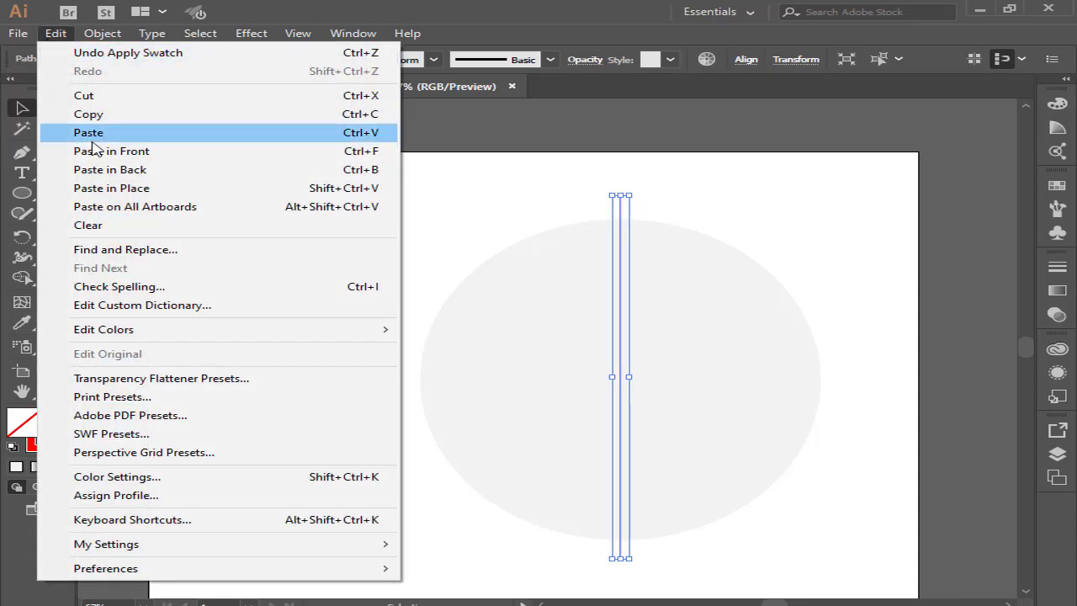
click(92, 120)
click(56, 33)
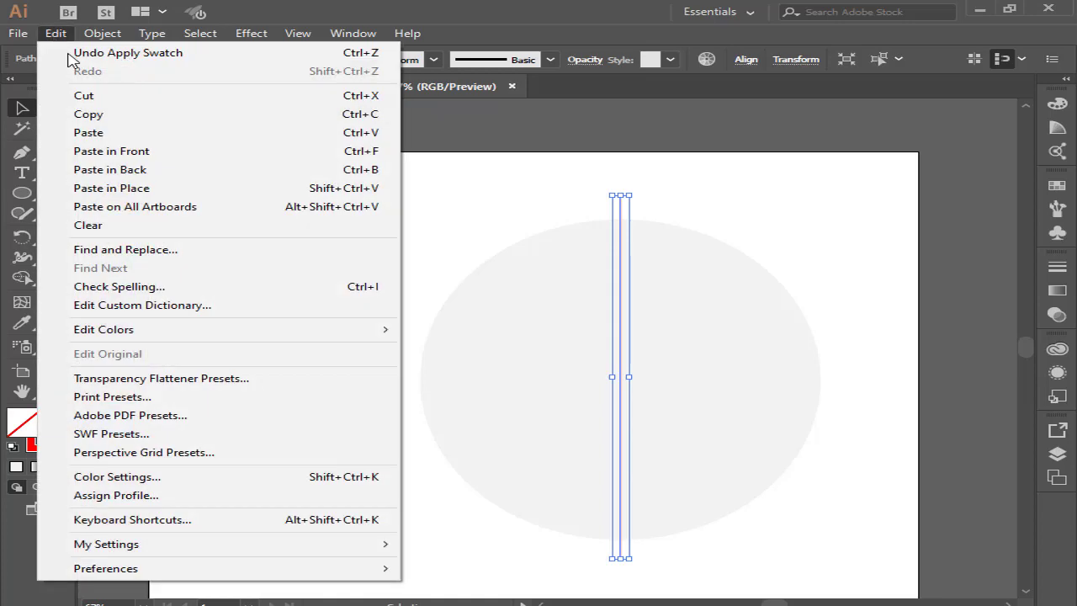
click(121, 192)
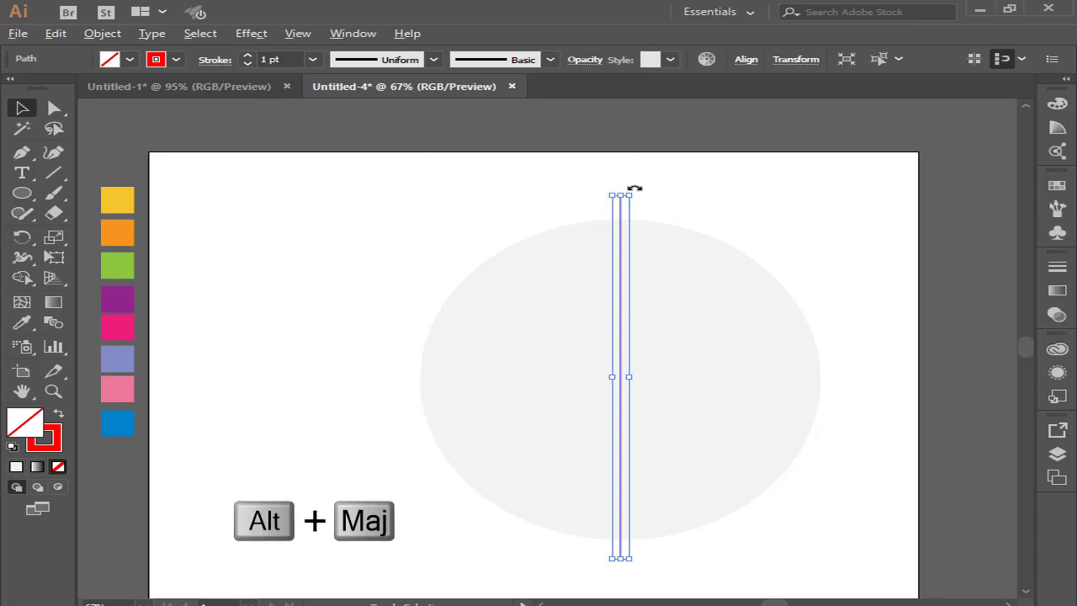
drag(638, 188, 892, 415)
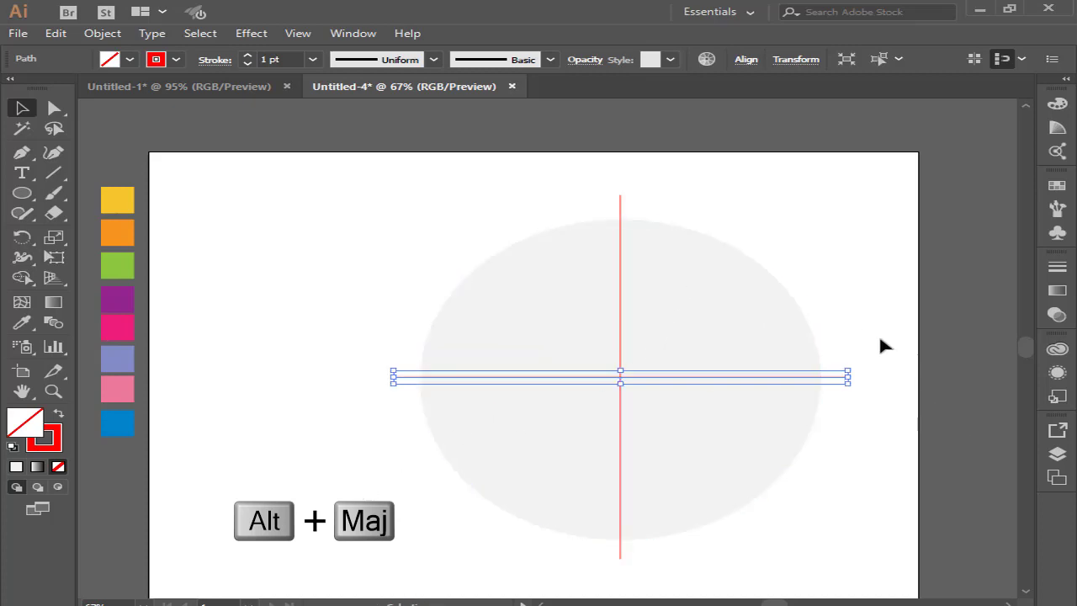
Step: Select both the horizontal and vertical lines, copy them, and paste the duplicates in place
shift+click(620, 199)
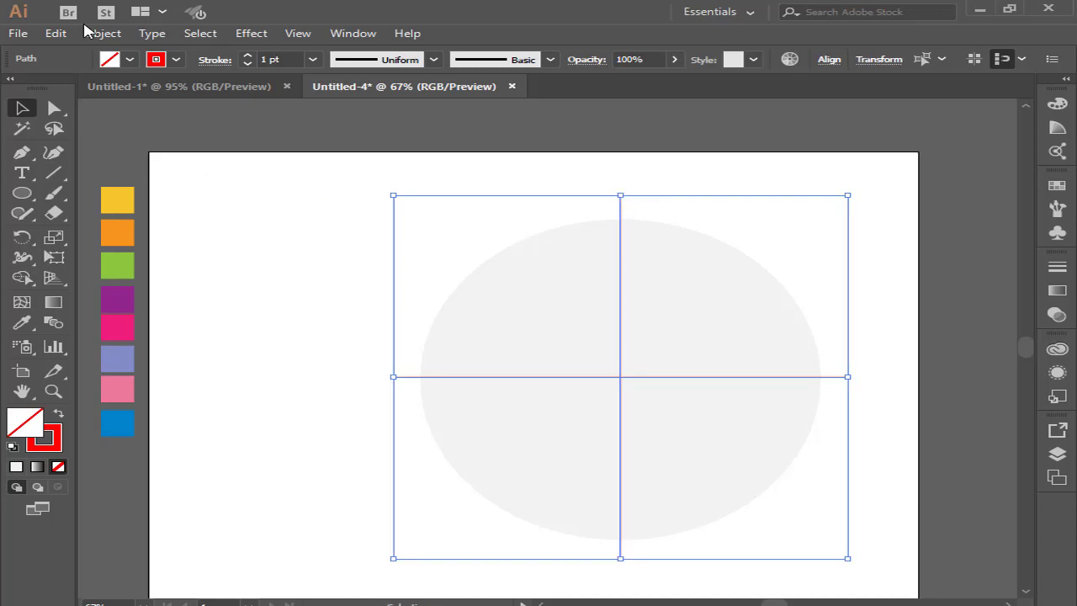
click(55, 33)
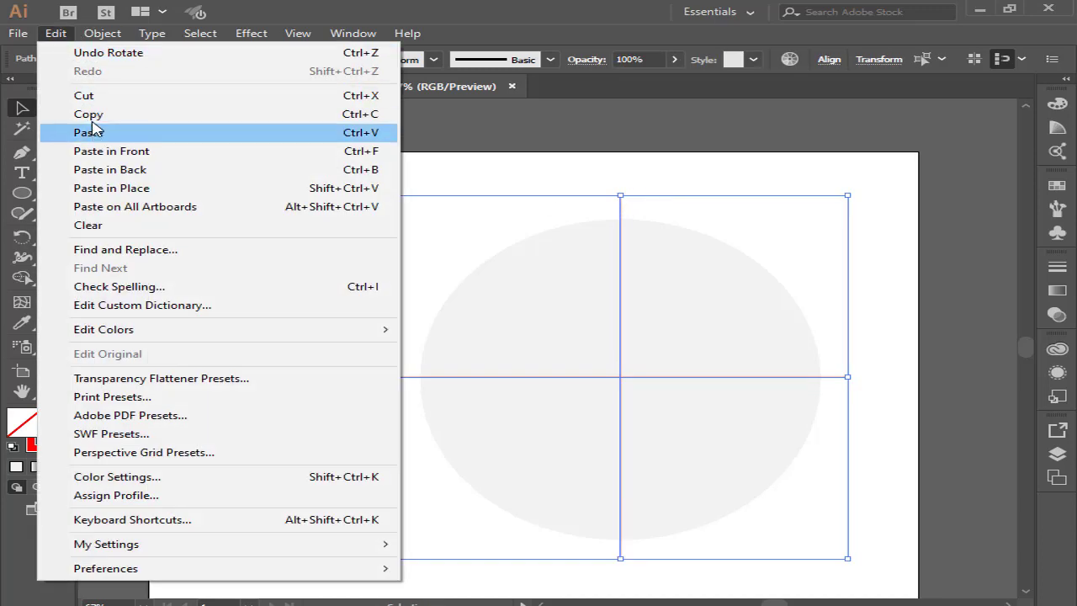
click(88, 114)
click(55, 33)
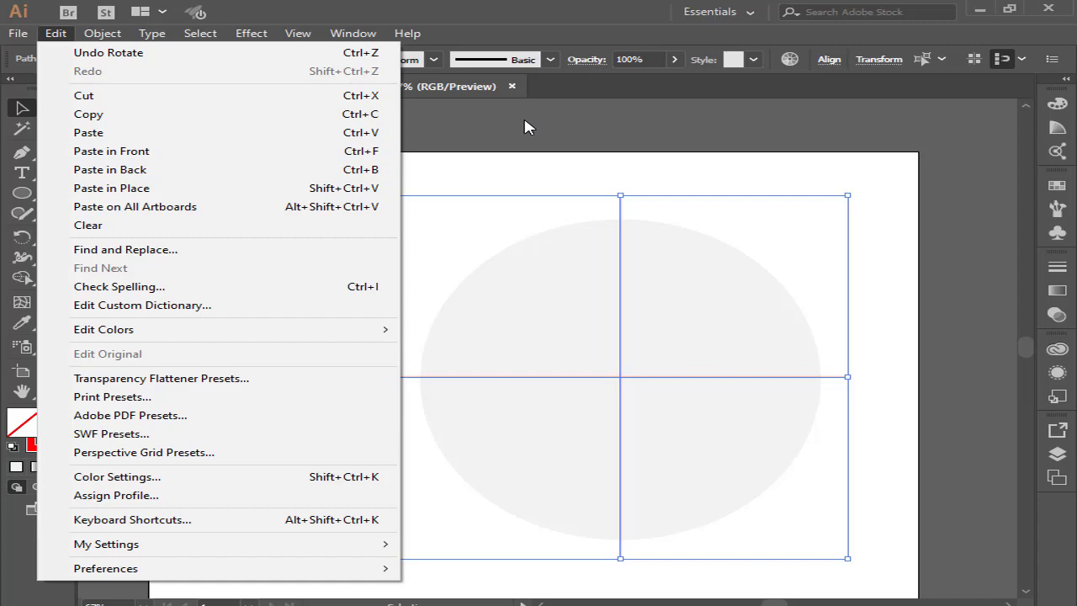
click(125, 115)
click(56, 34)
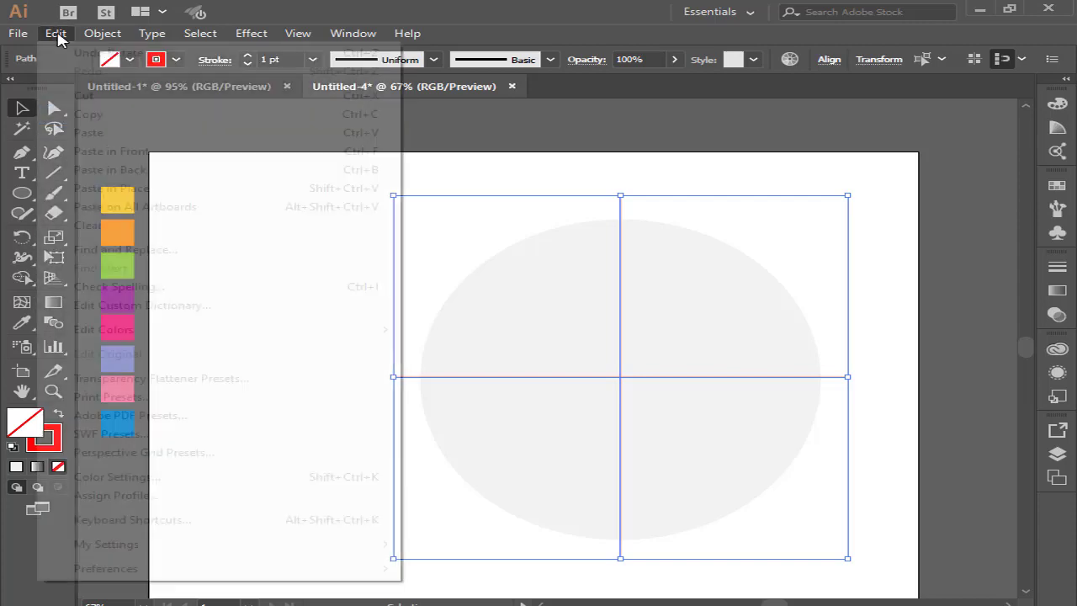
click(130, 188)
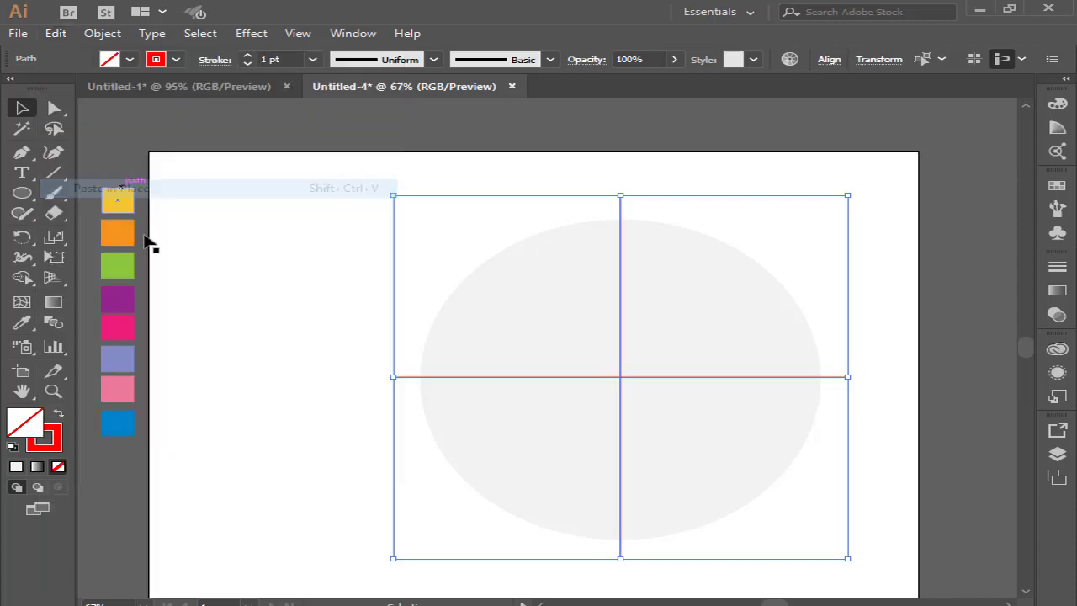
Step: Rotate the pasted cross 45° about its center to form the two diagonals, and deselect it
key(alt+shift)
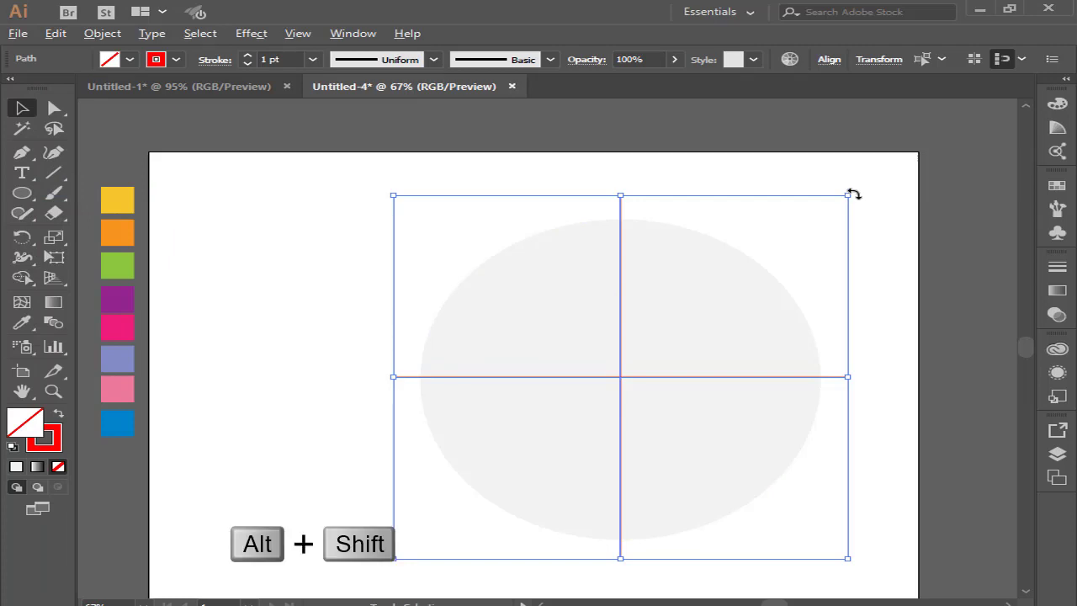
drag(853, 195, 594, 188)
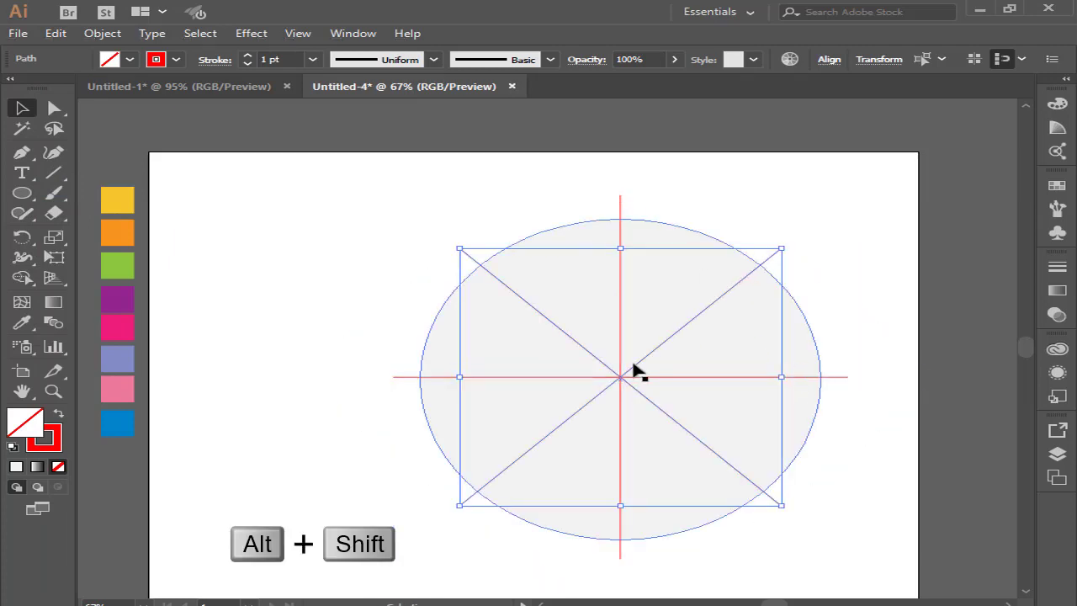
click(835, 278)
scroll(861, 462, up, 2)
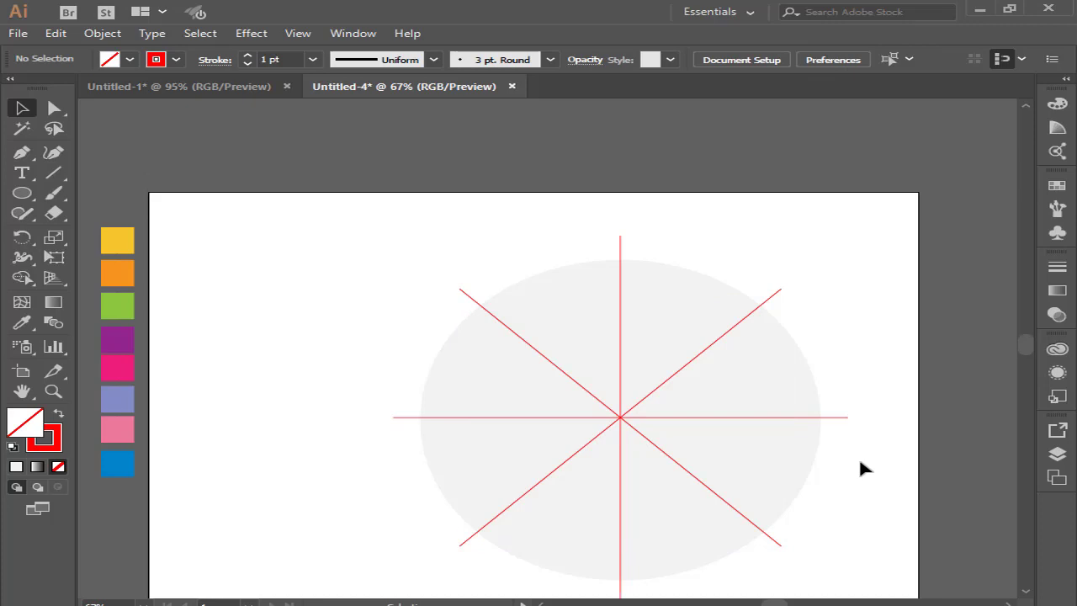
scroll(861, 461, down, 3)
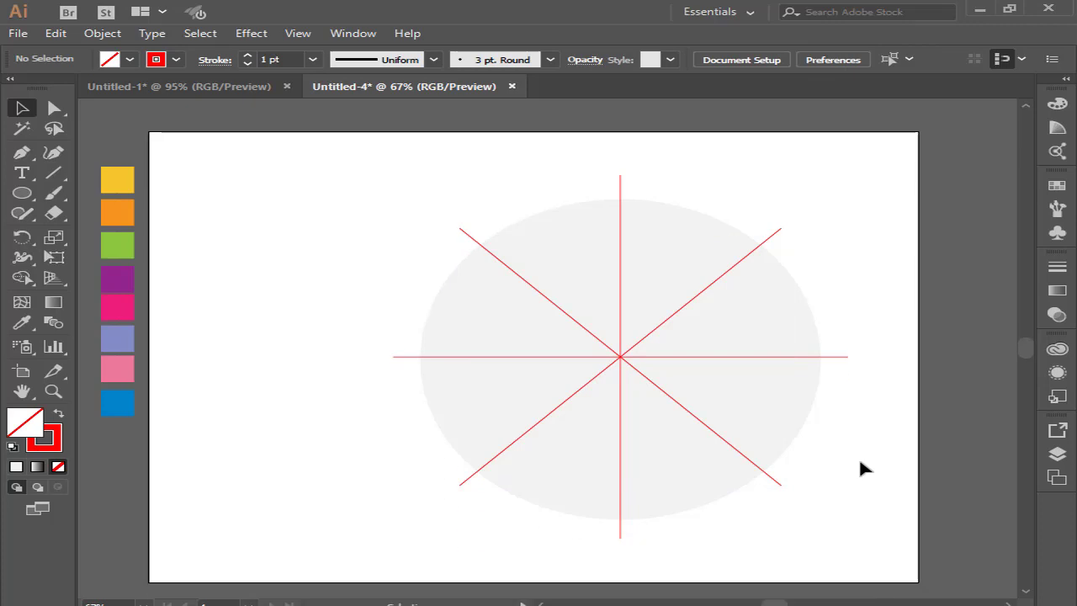
Step: Select all four crossing red lines together and paste a duplicate set in place
click(843, 358)
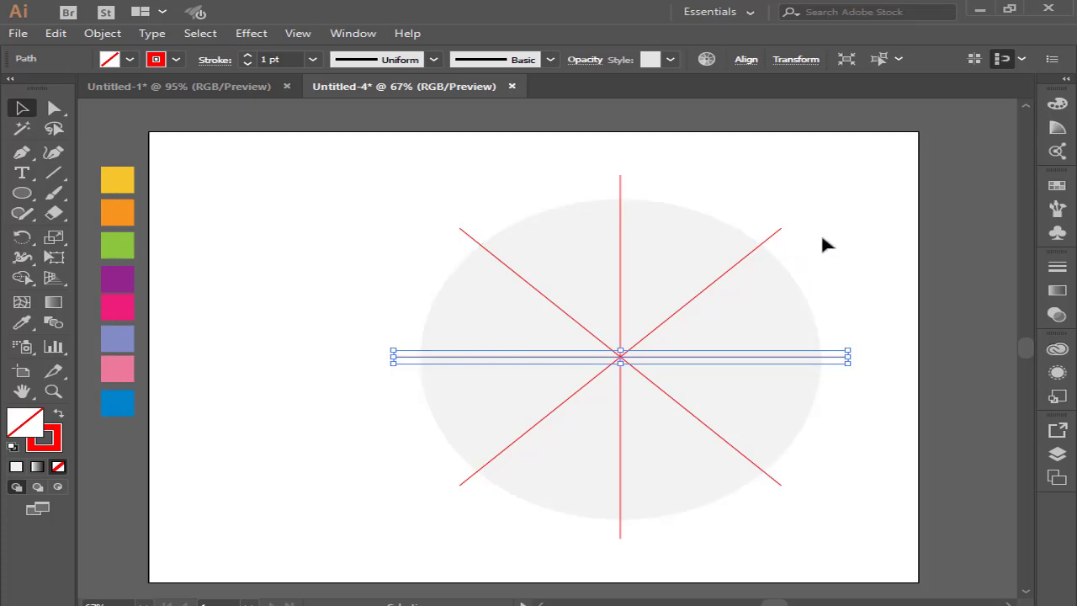
shift+click(776, 231)
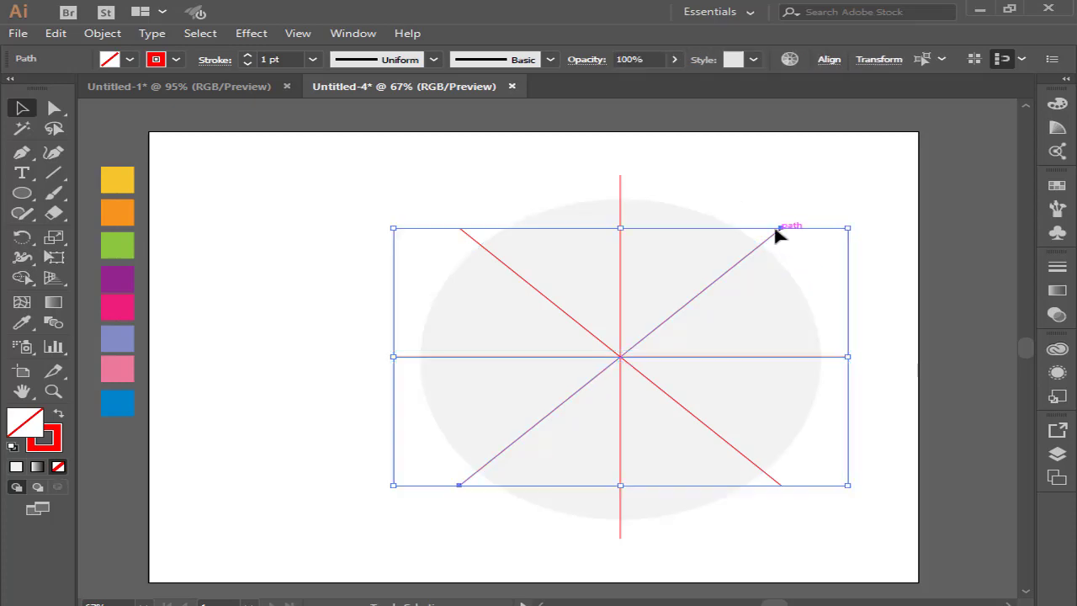
shift+click(620, 180)
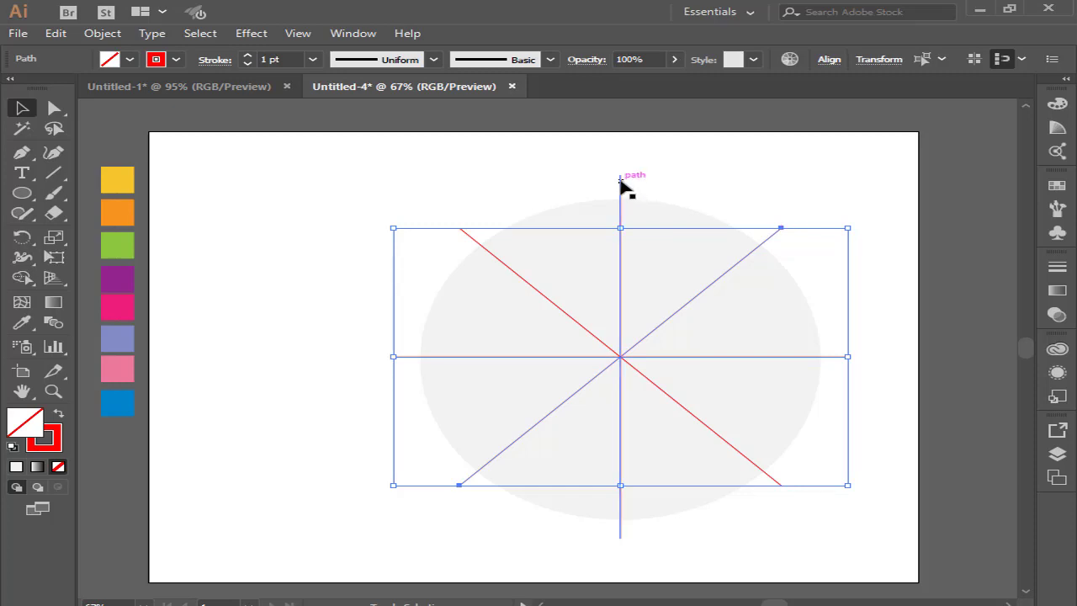
shift+click(620, 180)
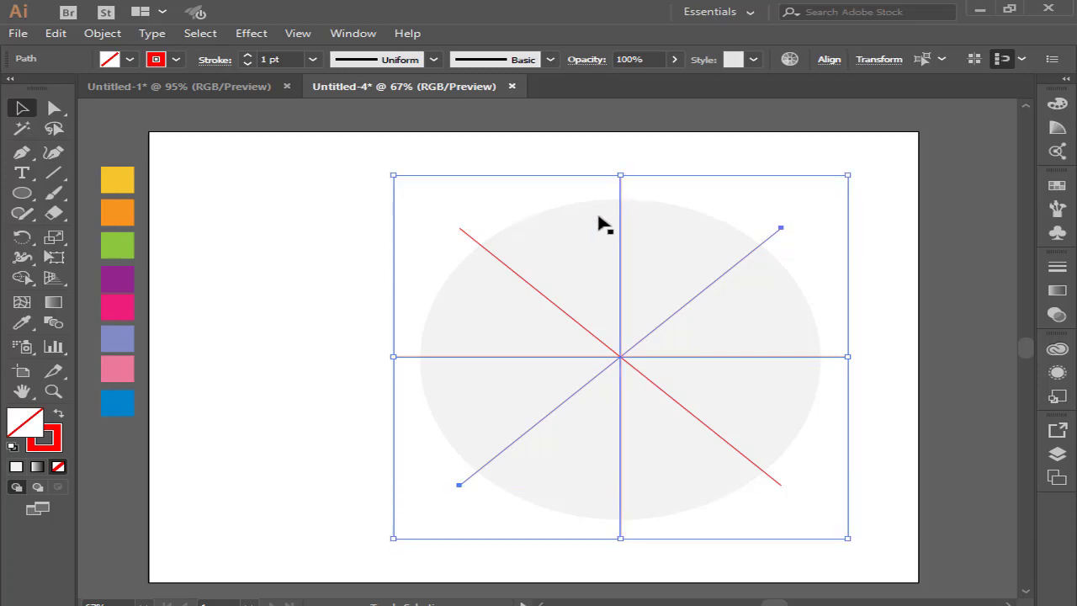
shift+click(462, 482)
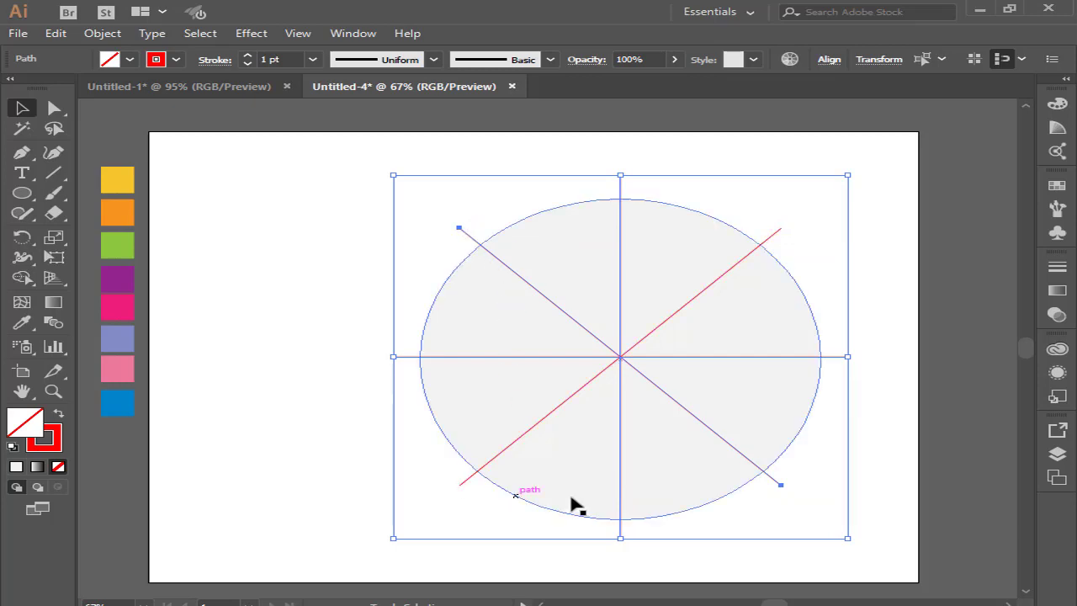
shift+click(779, 236)
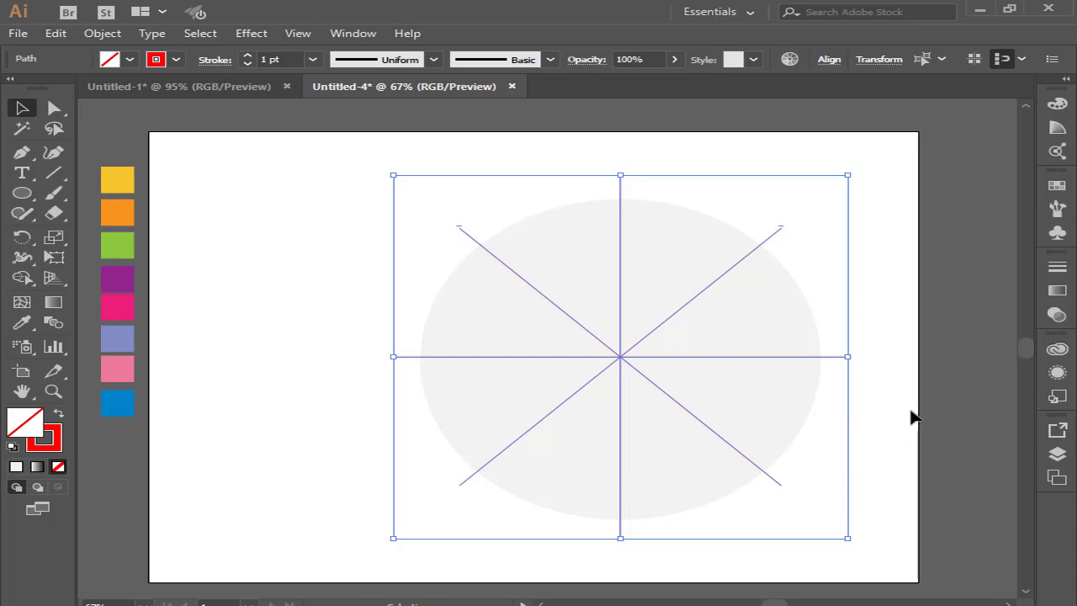
click(56, 33)
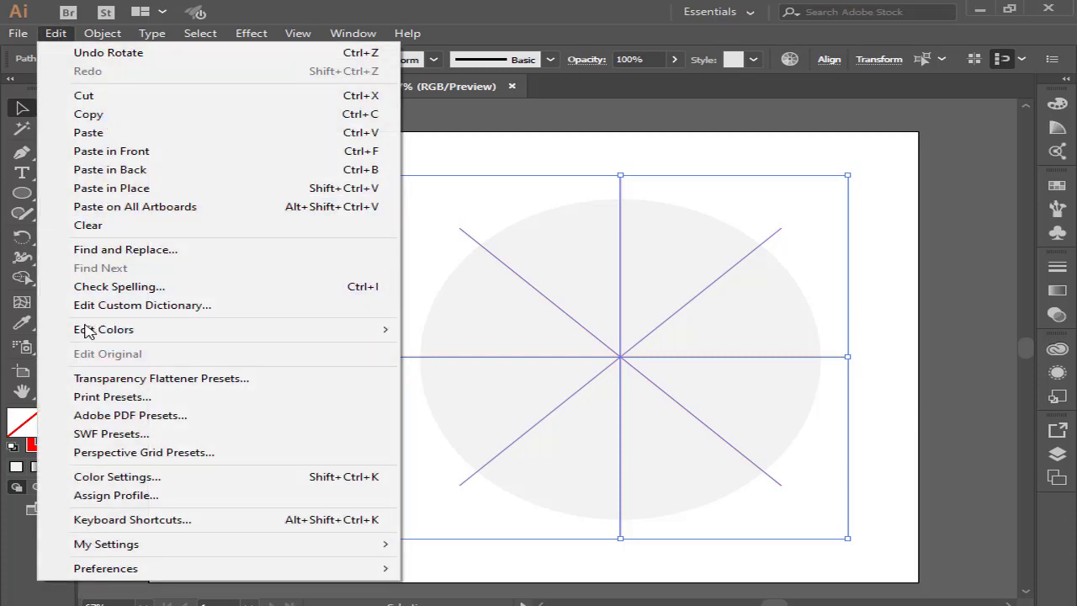
click(179, 191)
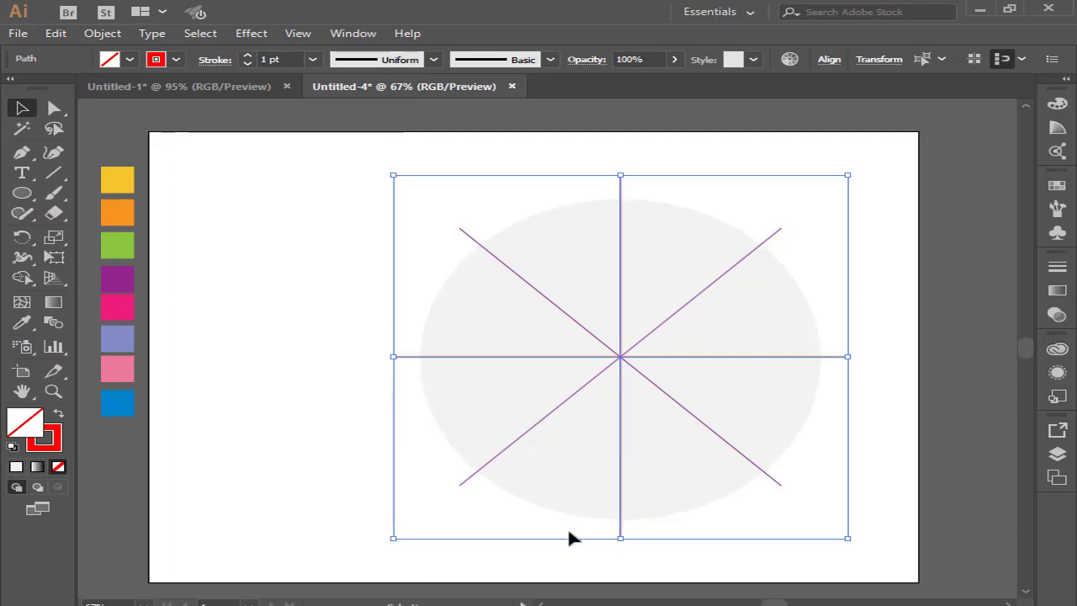
Step: Move the duplicated set of four lines off the artboard, onto the empty canvas to its right
key(space)
drag(874, 398, 592, 374)
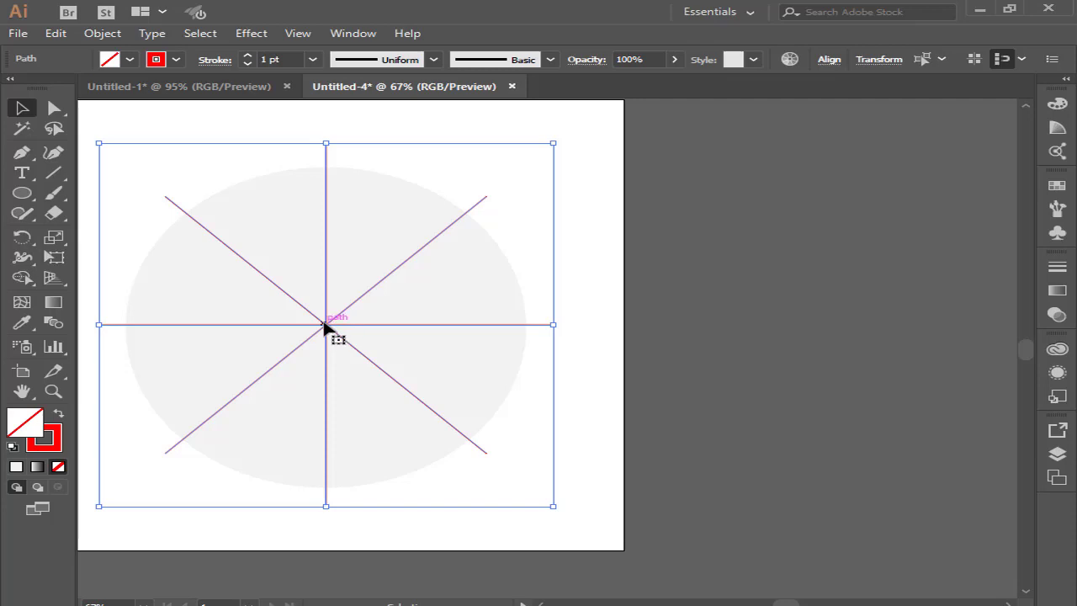
drag(323, 326, 899, 338)
key(space)
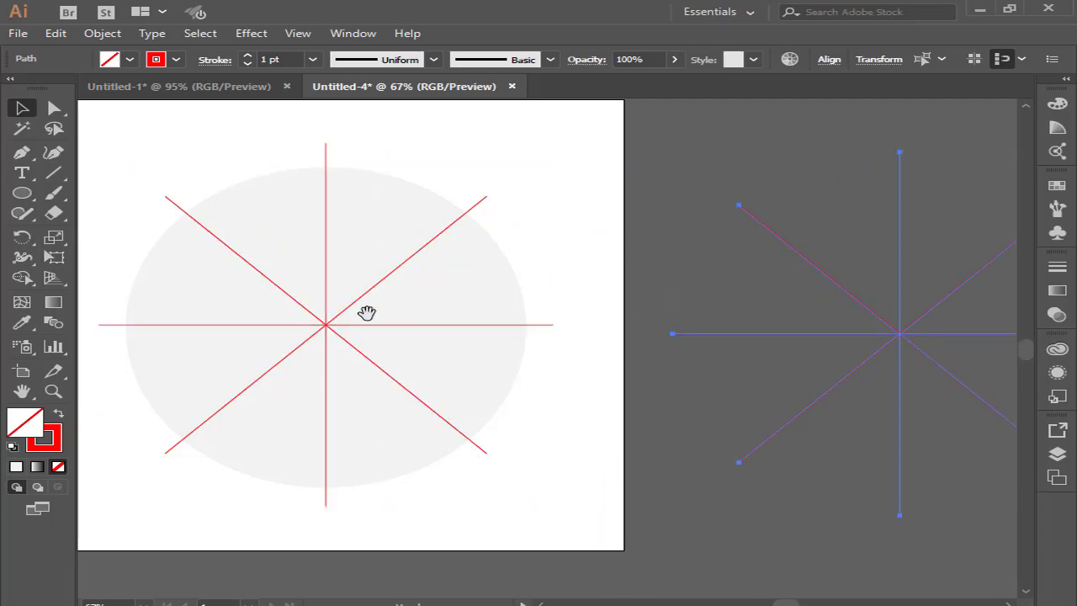
drag(269, 300, 589, 348)
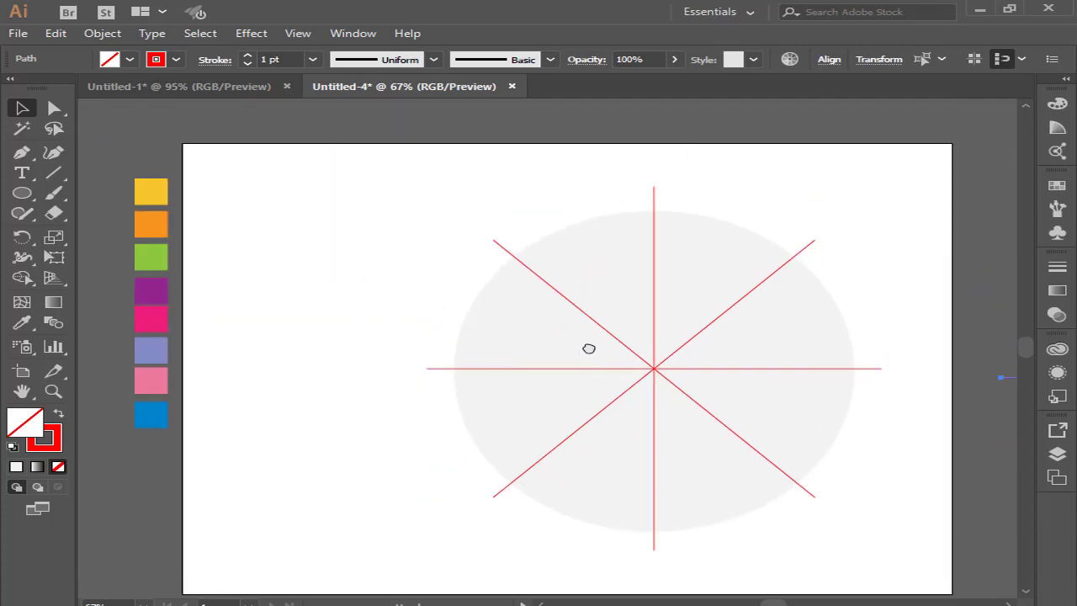
Step: Divide the gray ellipse along the vertical red line using Divide Objects Below
click(654, 195)
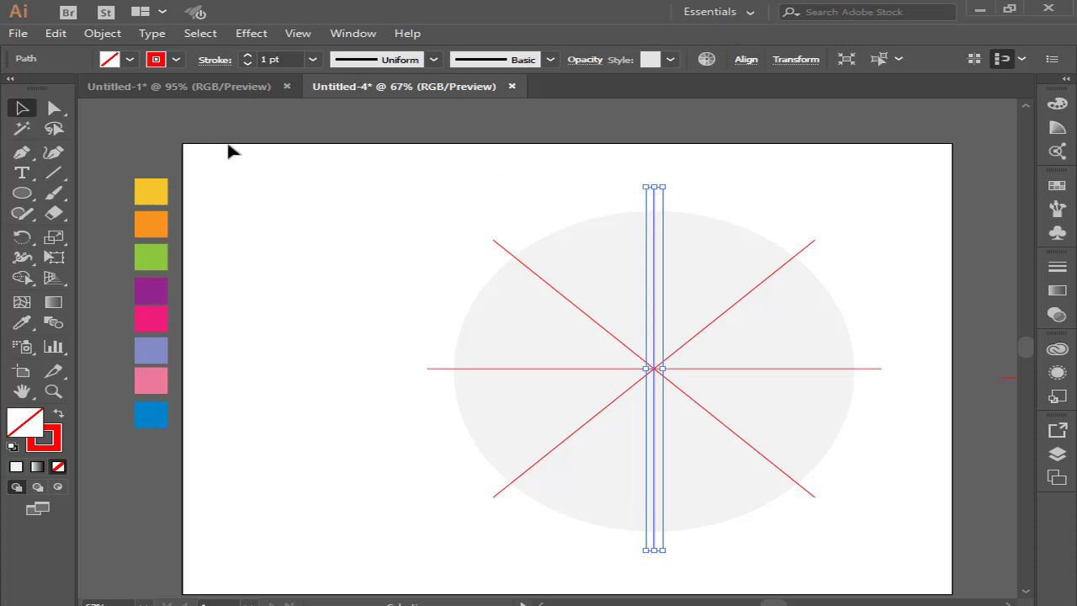
click(102, 33)
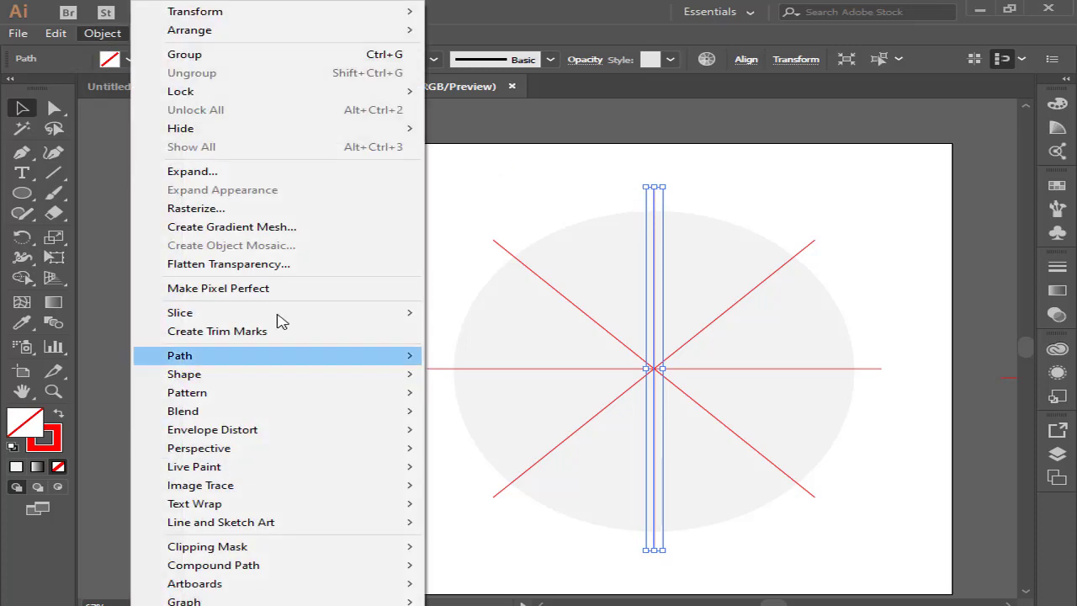
mouse_move(194, 360)
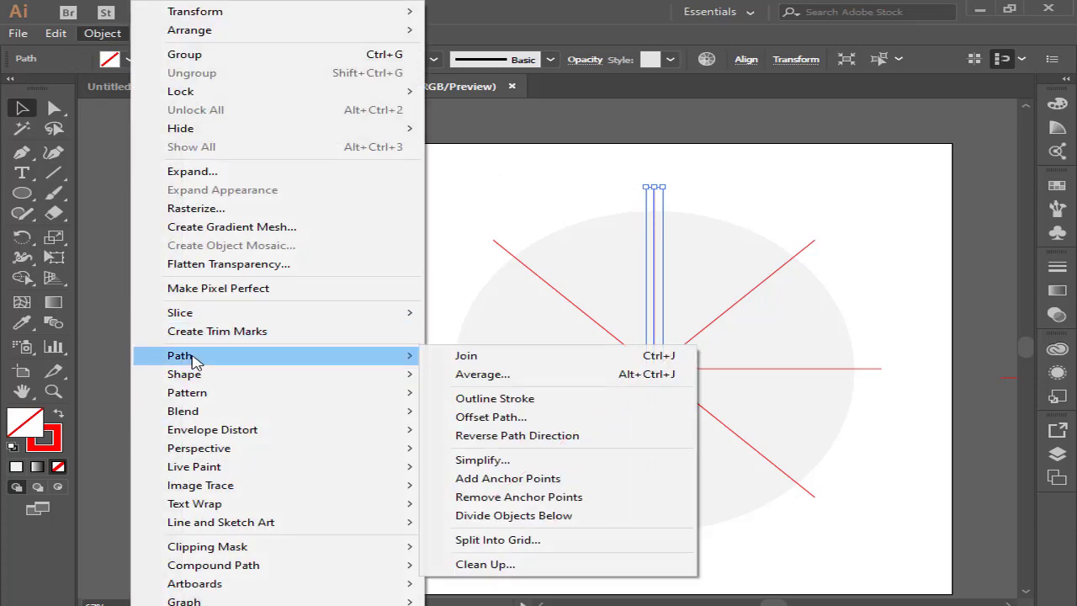
click(534, 517)
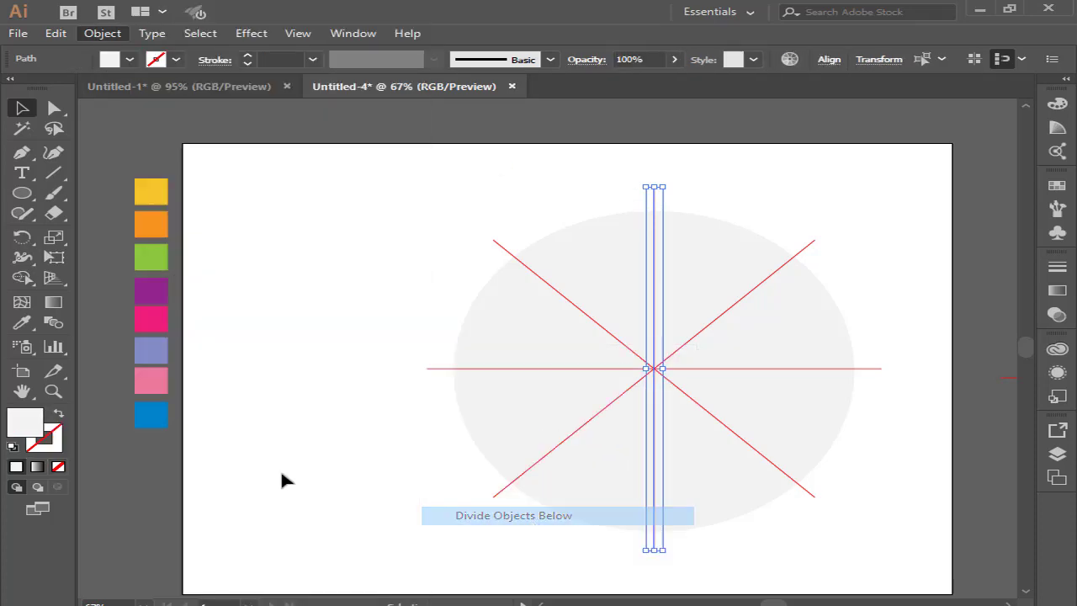
Step: Apply Divide Objects Below with the diagonal line that runs from upper left to lower right
click(500, 245)
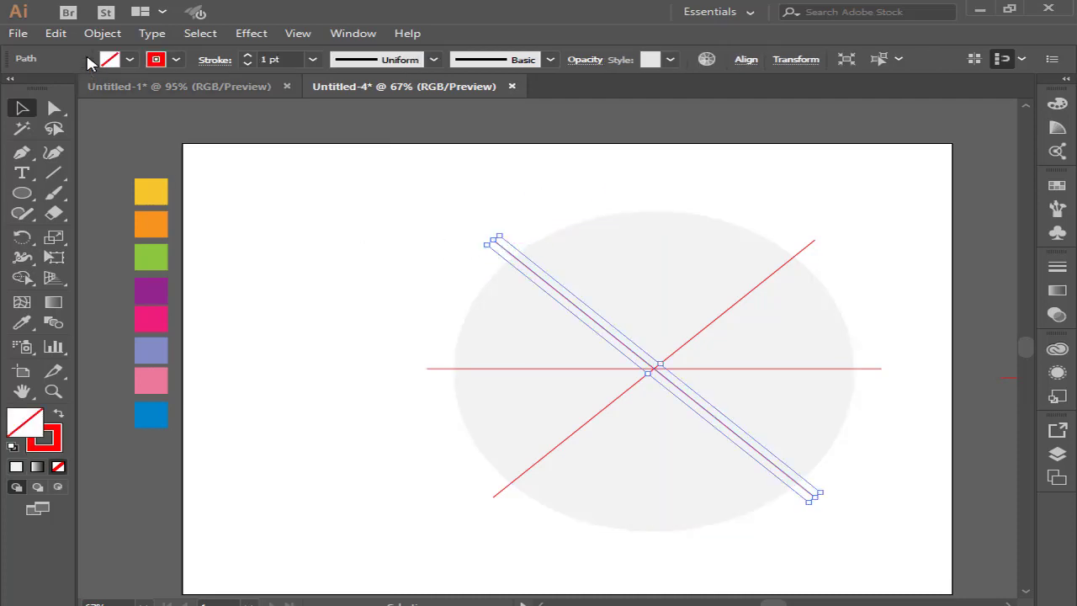
click(92, 35)
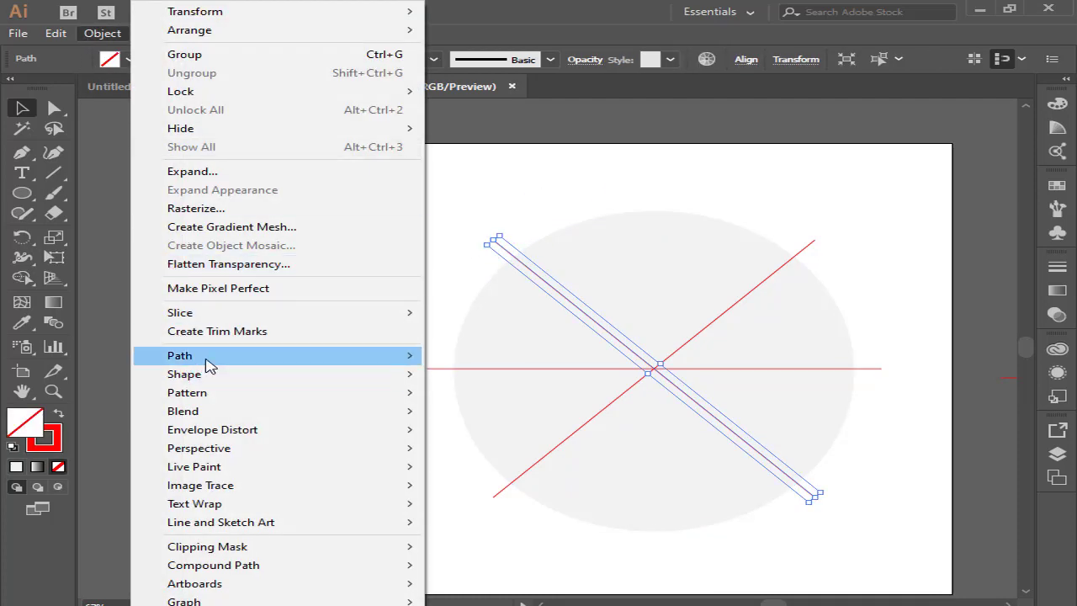
mouse_move(207, 363)
click(512, 516)
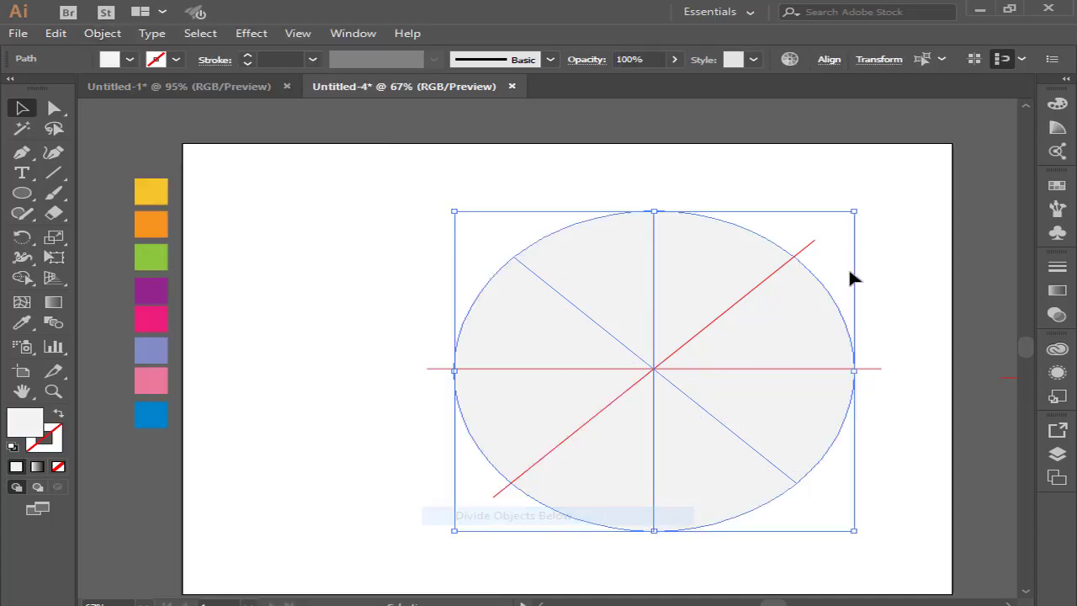
Step: Cut the ellipse pieces along the horizontal red line with Divide Objects Below
click(437, 368)
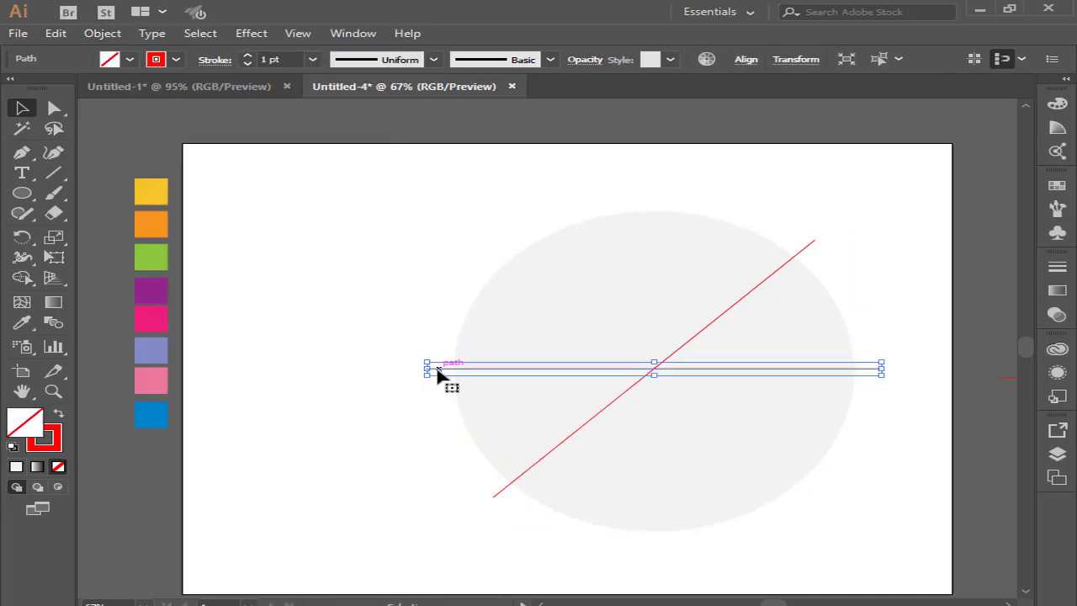
click(102, 32)
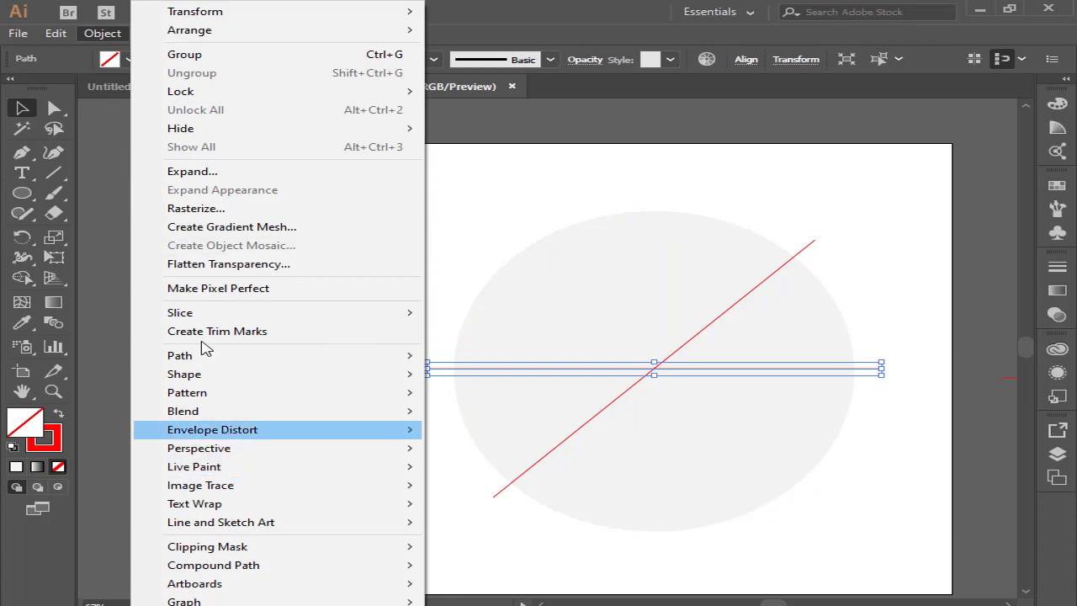
mouse_move(202, 360)
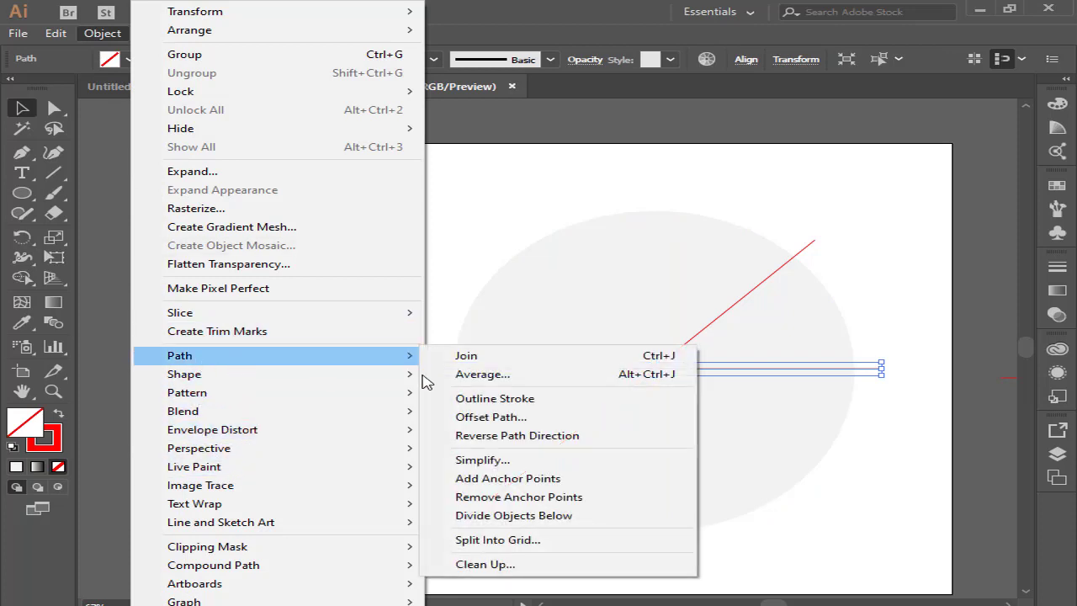
click(507, 516)
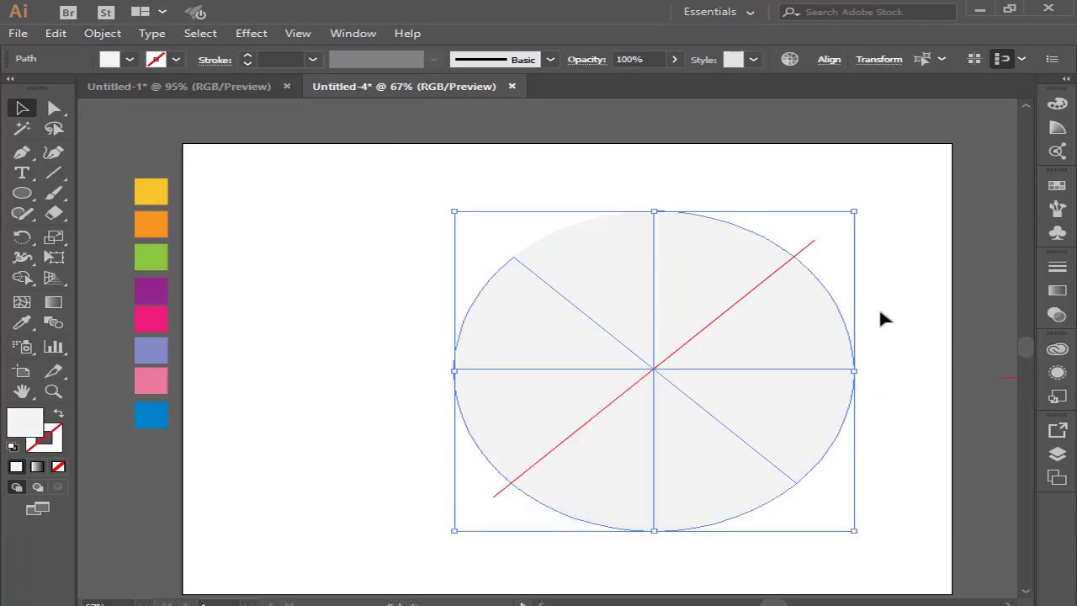
Step: Use the remaining diagonal line to divide the ellipse pieces below it, and clear the selection
click(812, 248)
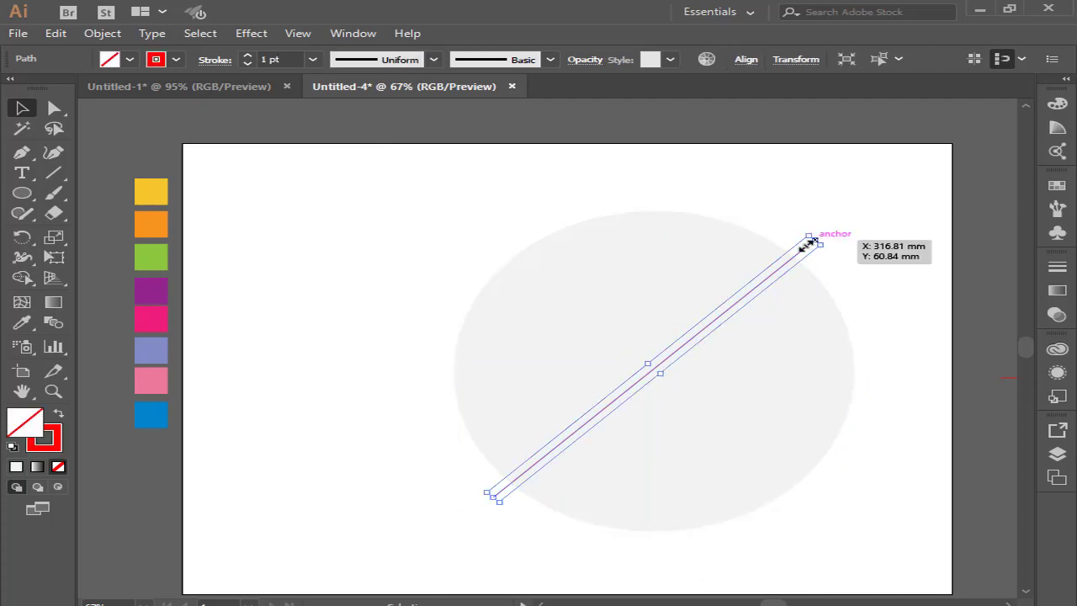
click(101, 33)
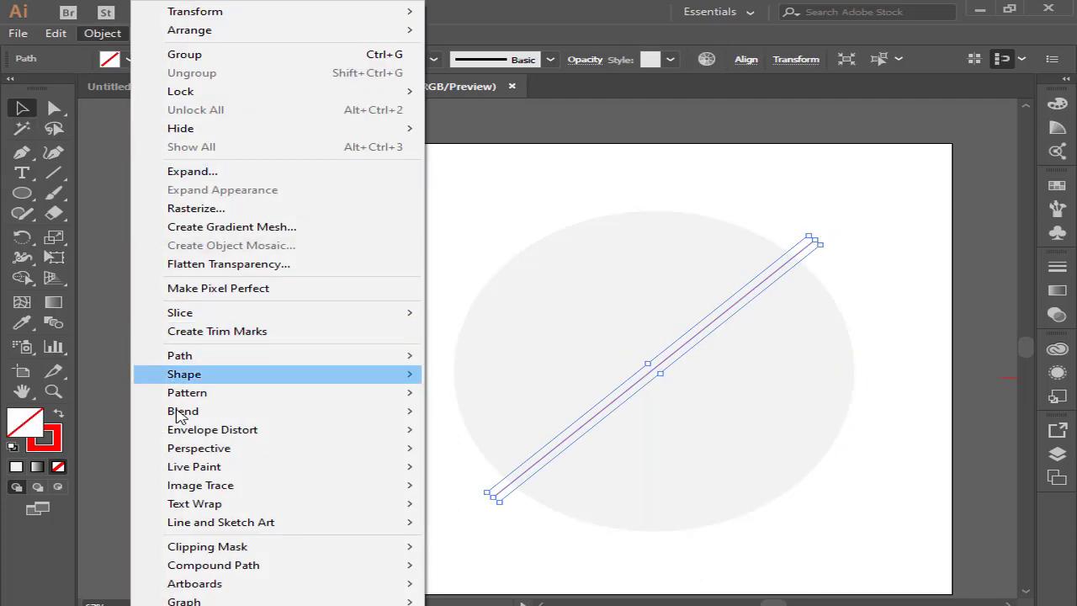
mouse_move(223, 355)
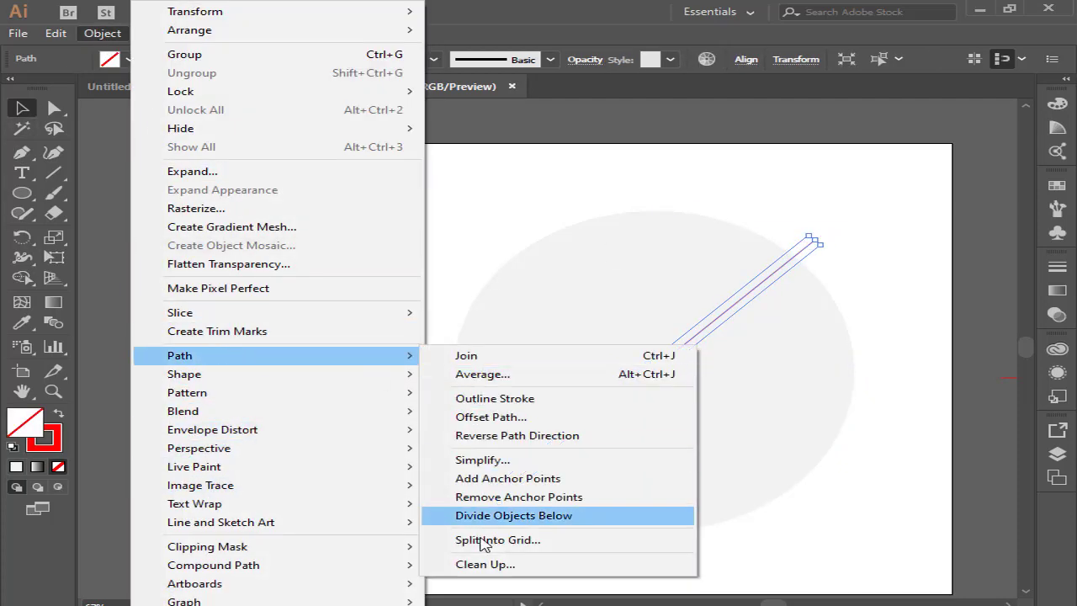
click(496, 515)
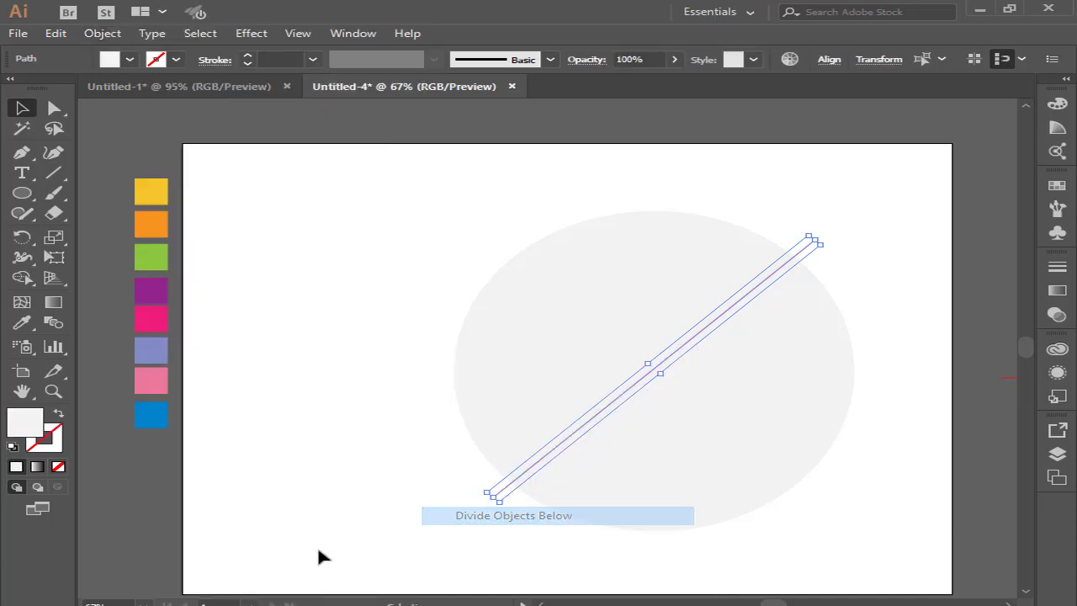
click(908, 208)
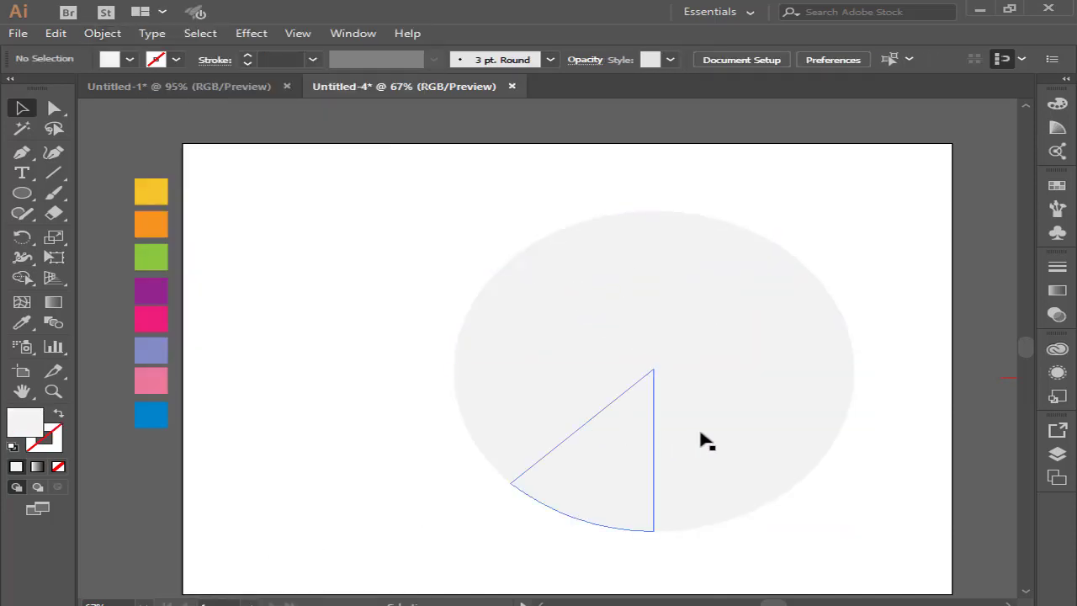
Step: Fill the top sector left of the vertical division with the yellow swatch color and the one right of it with orange
click(628, 252)
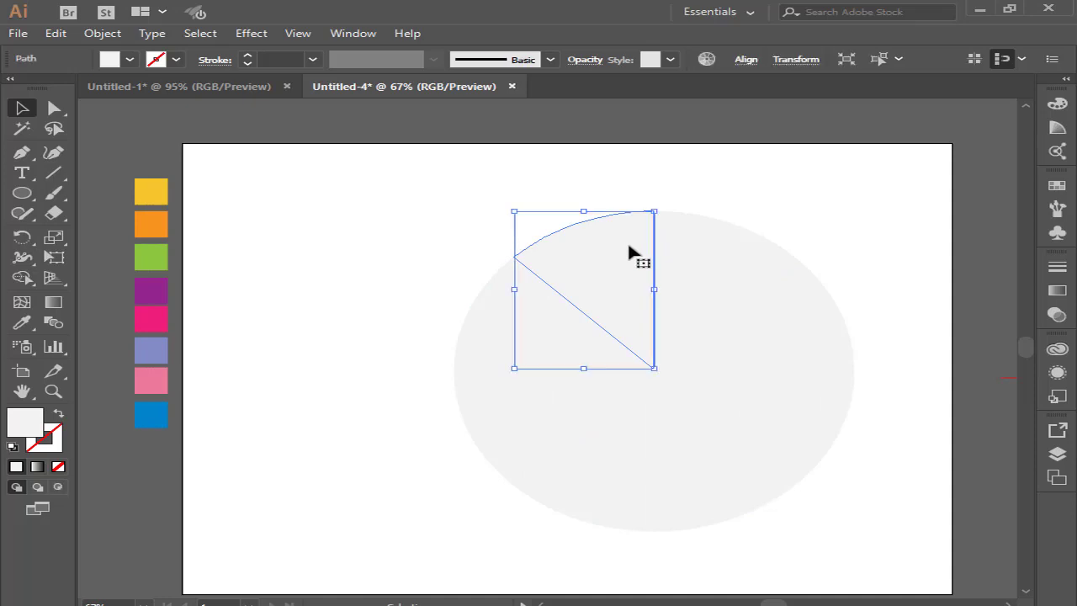
key(i)
click(155, 191)
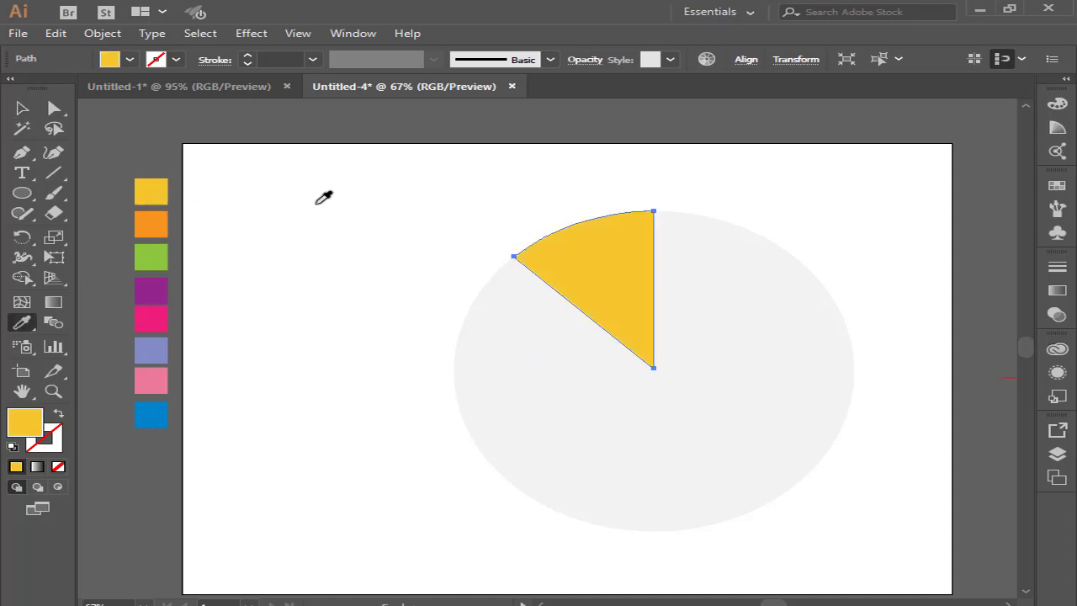
key(v)
click(711, 273)
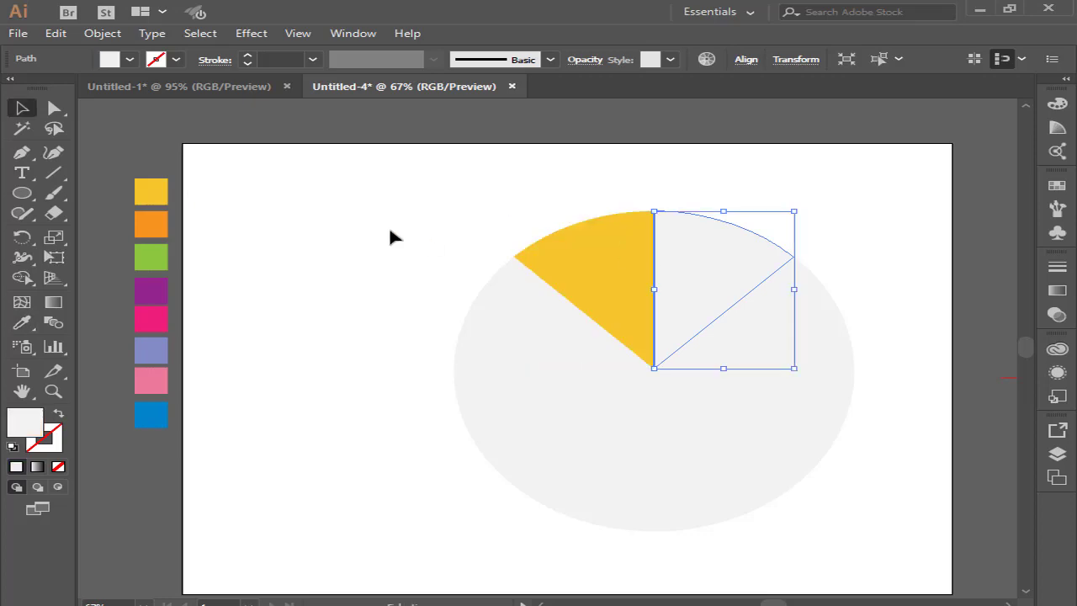
key(i)
click(152, 221)
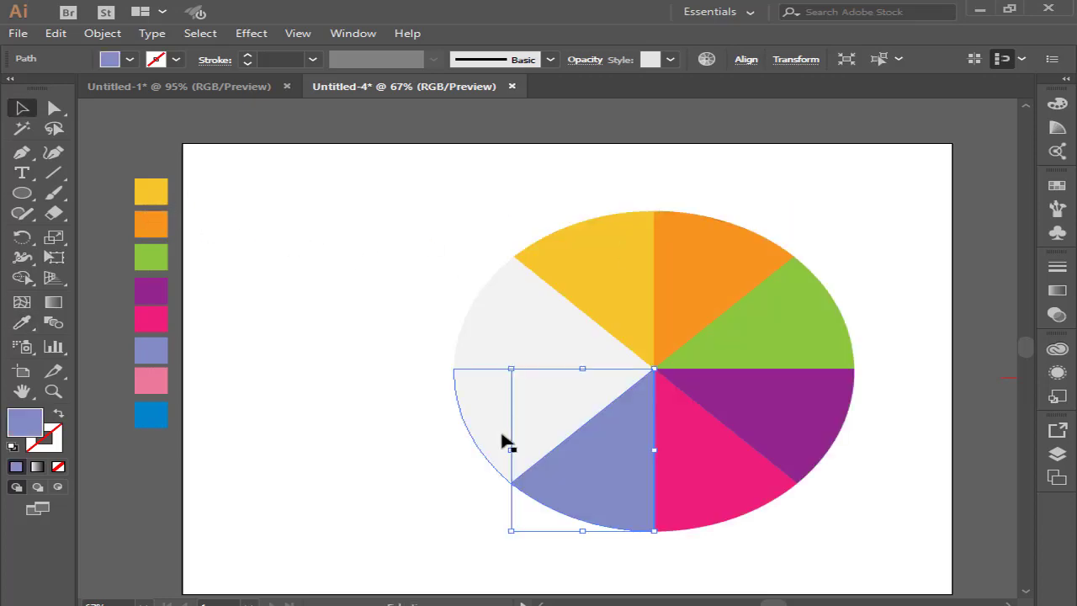
Step: Fill the sector just below the left horizontal division with light pink and the one above it with blue, sampled from the swatches, and deselect
click(501, 436)
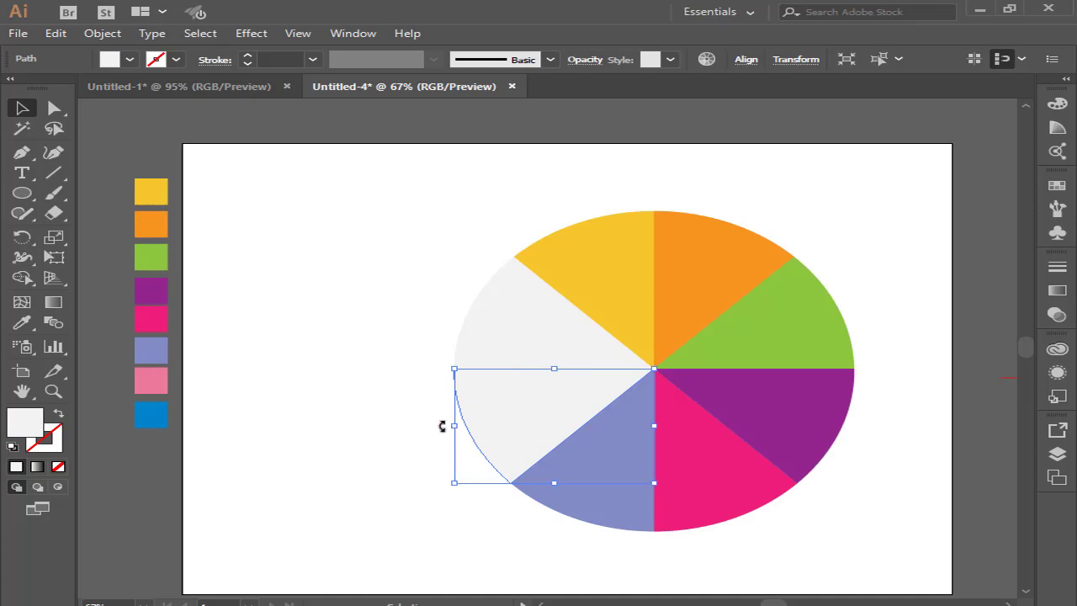
key(i)
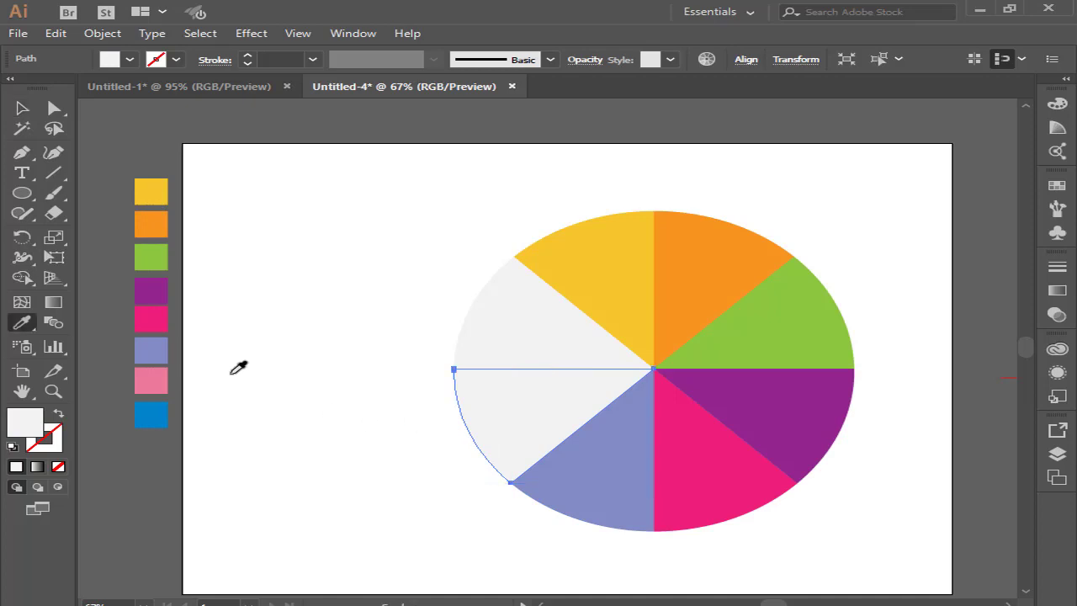
click(154, 377)
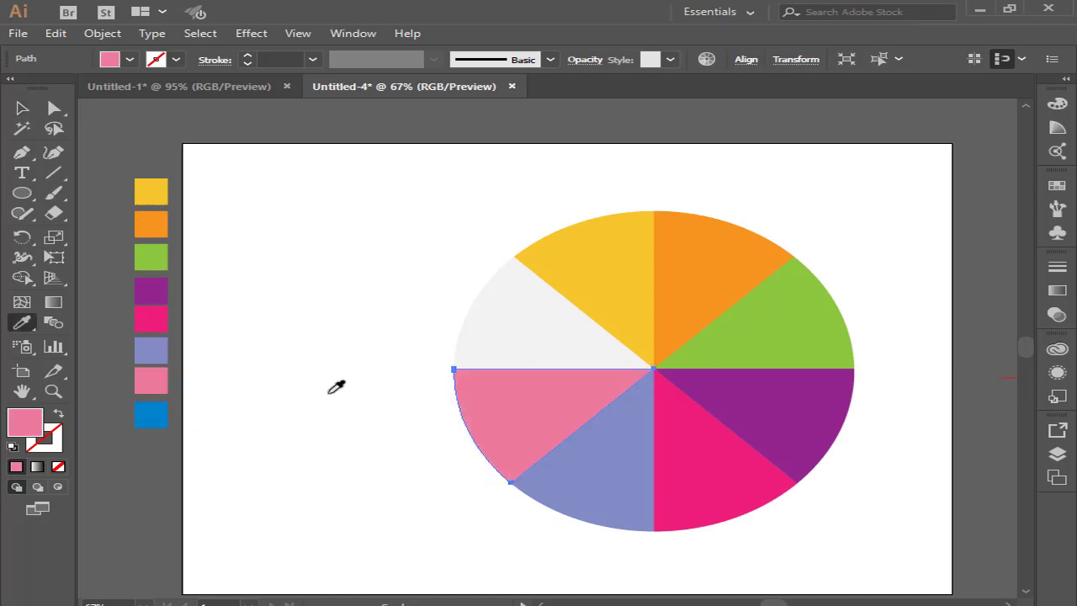
key(v)
click(496, 341)
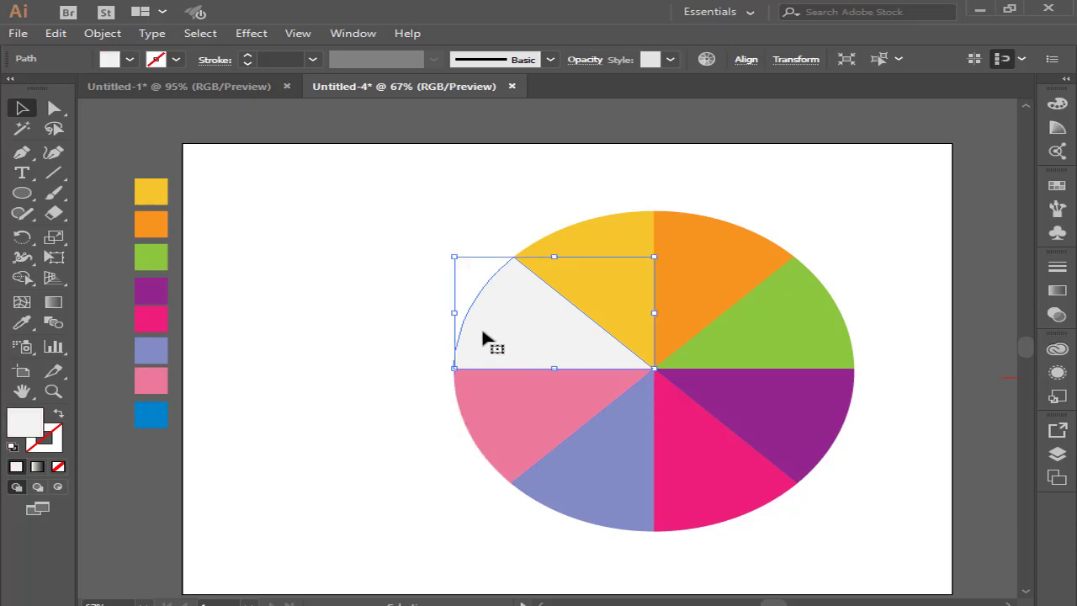
key(i)
click(156, 412)
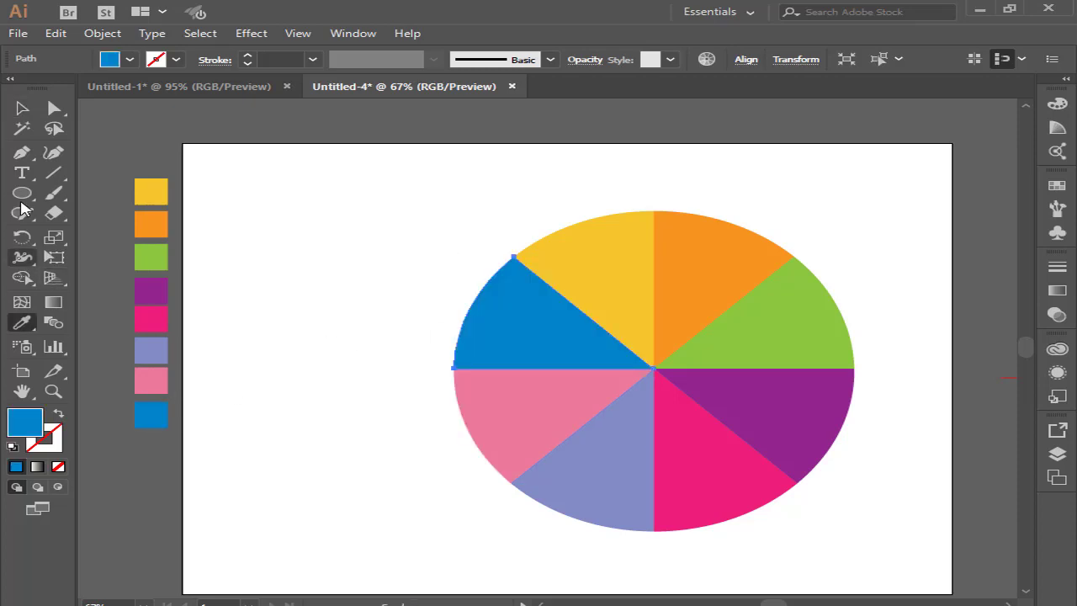
click(23, 108)
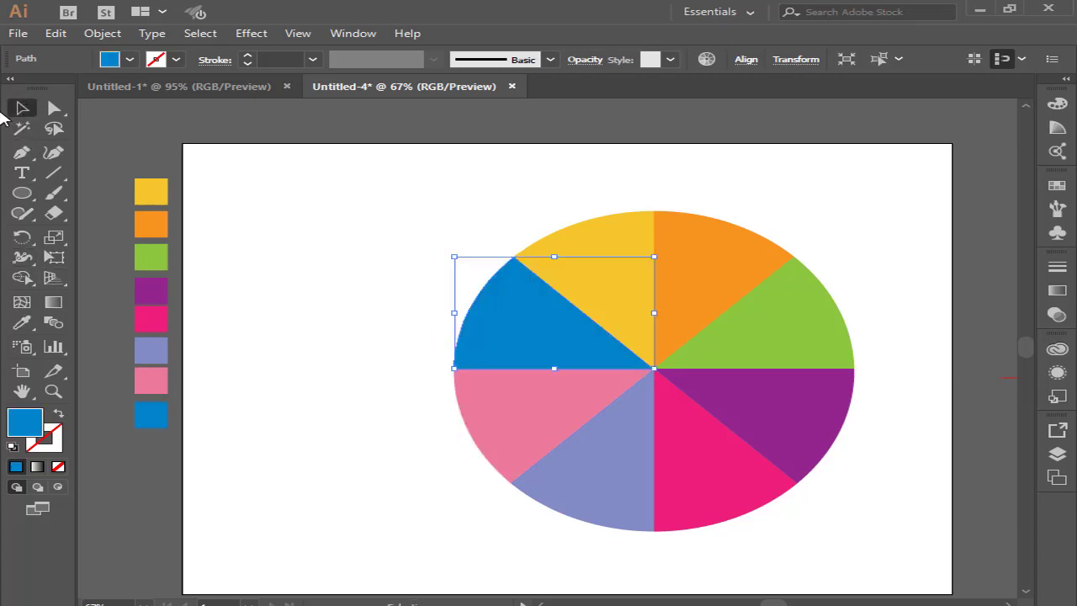
click(839, 235)
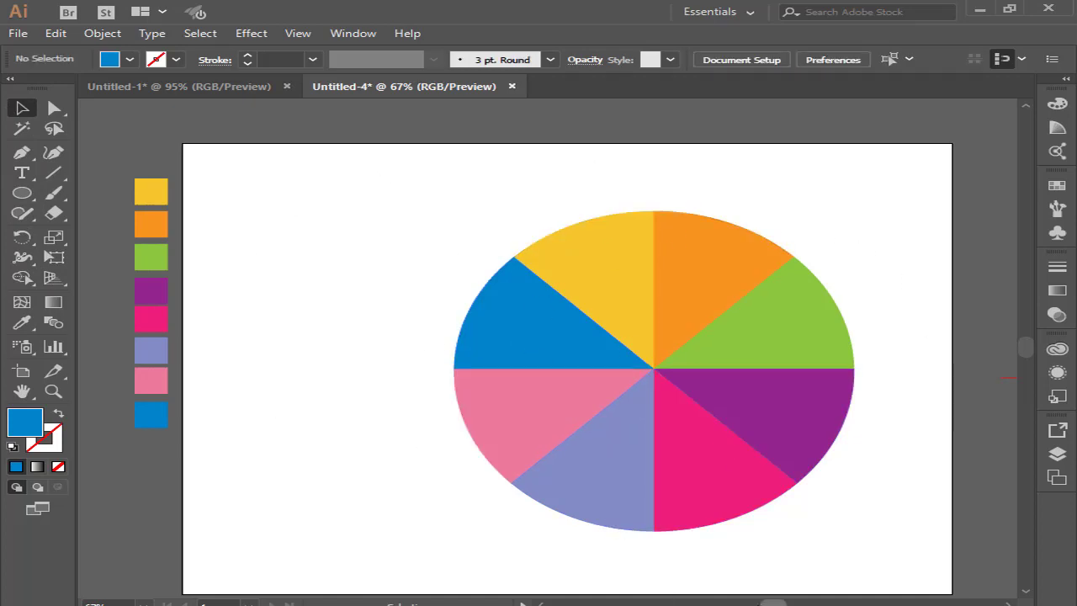
Step: Select the spare set of four red lines beside the artboard and move it onto the color wheel, centered on the sectors' meeting point
key(space)
drag(914, 456, 554, 408)
key(space)
drag(904, 158, 982, 495)
drag(987, 488, 996, 491)
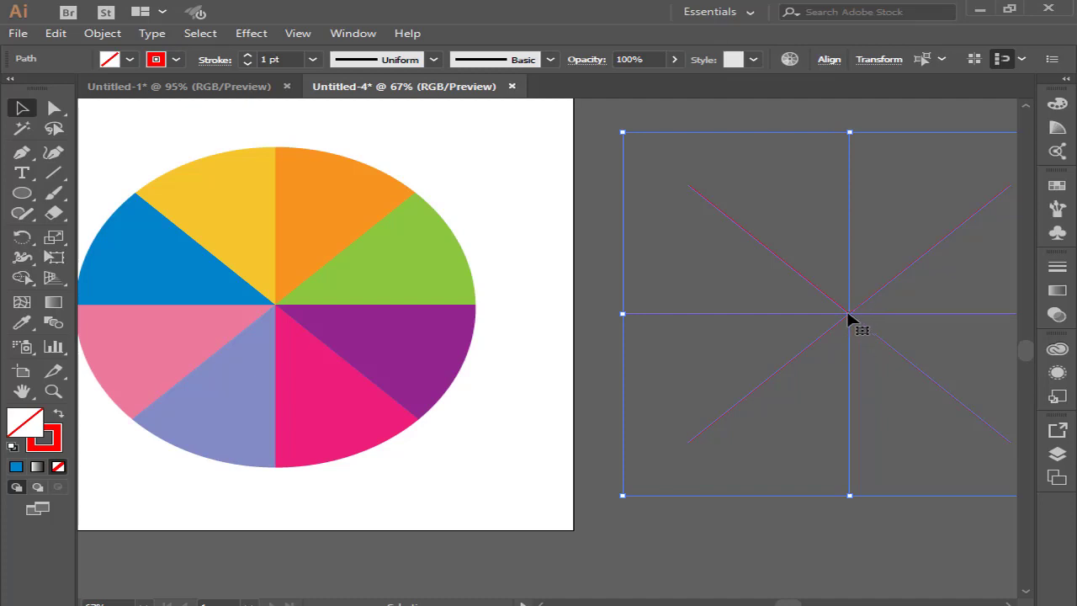
drag(849, 313, 277, 309)
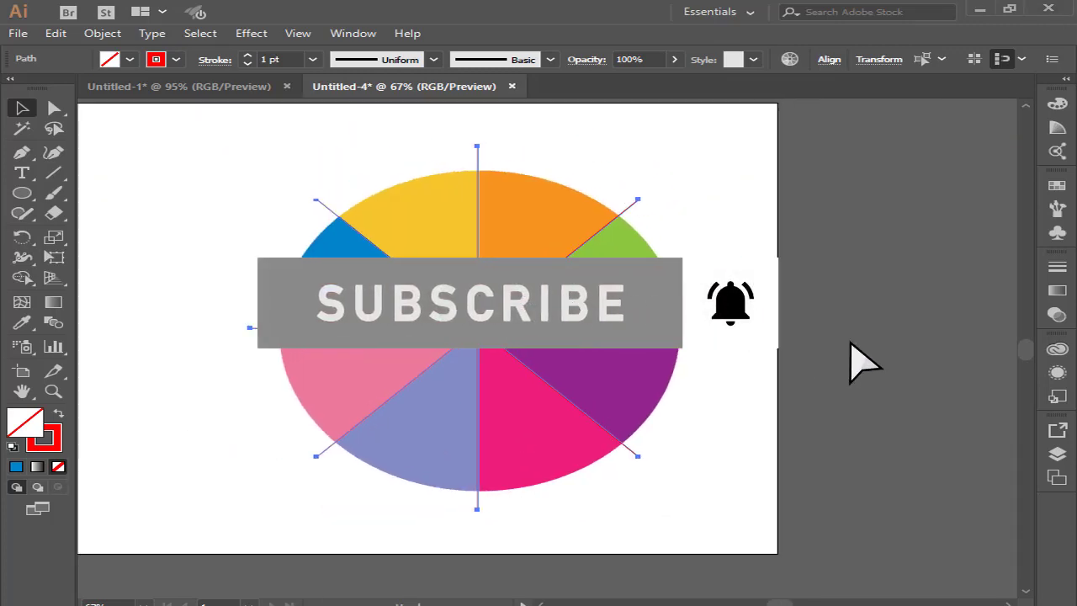
click(524, 365)
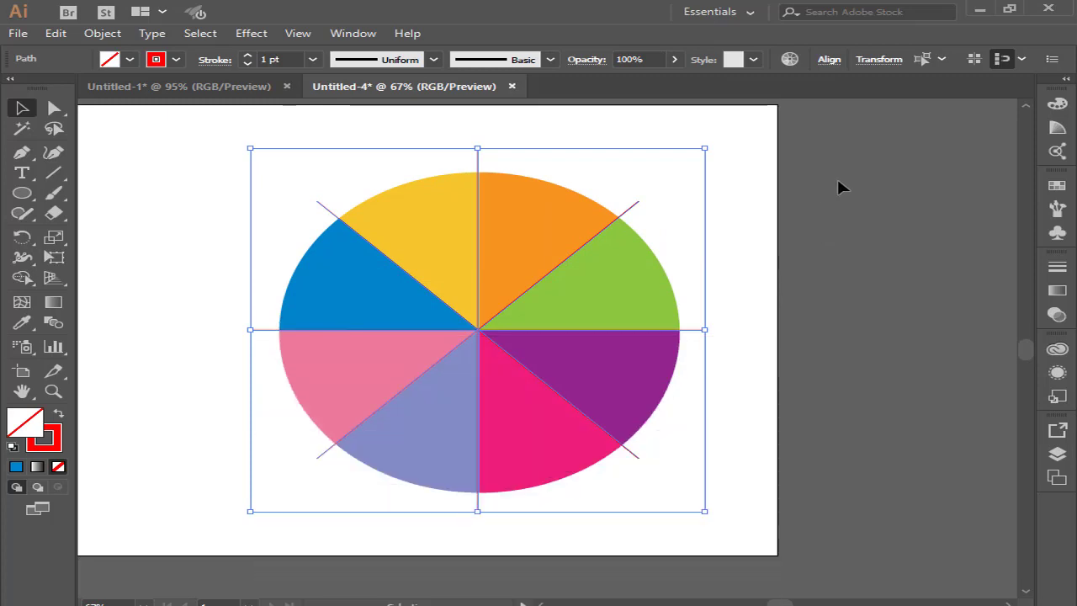
Step: Group the four red lines lying over the color wheel and deselect them
click(94, 34)
click(187, 56)
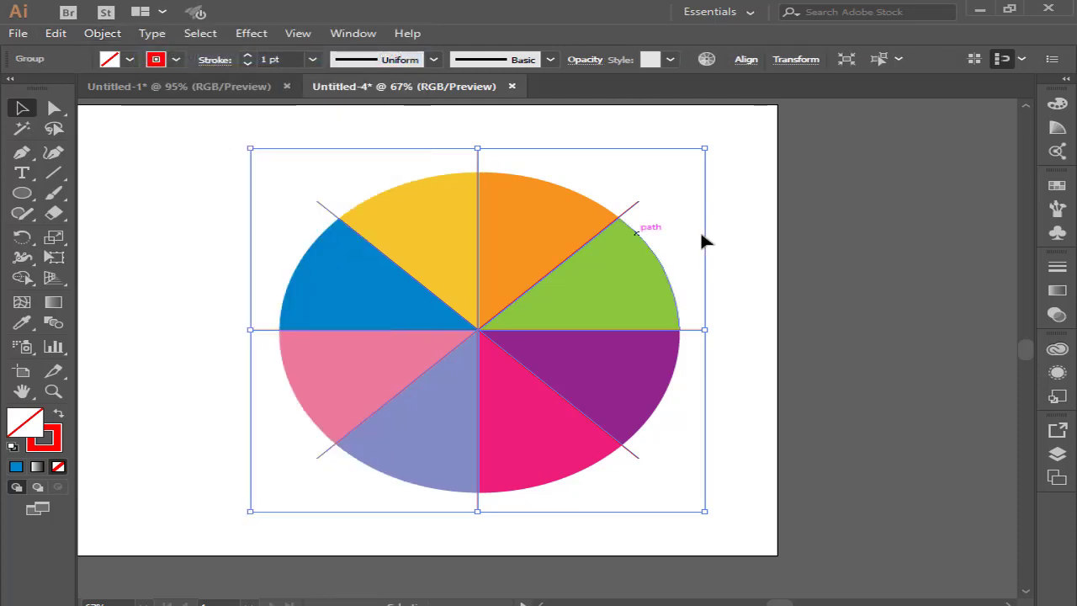
click(848, 209)
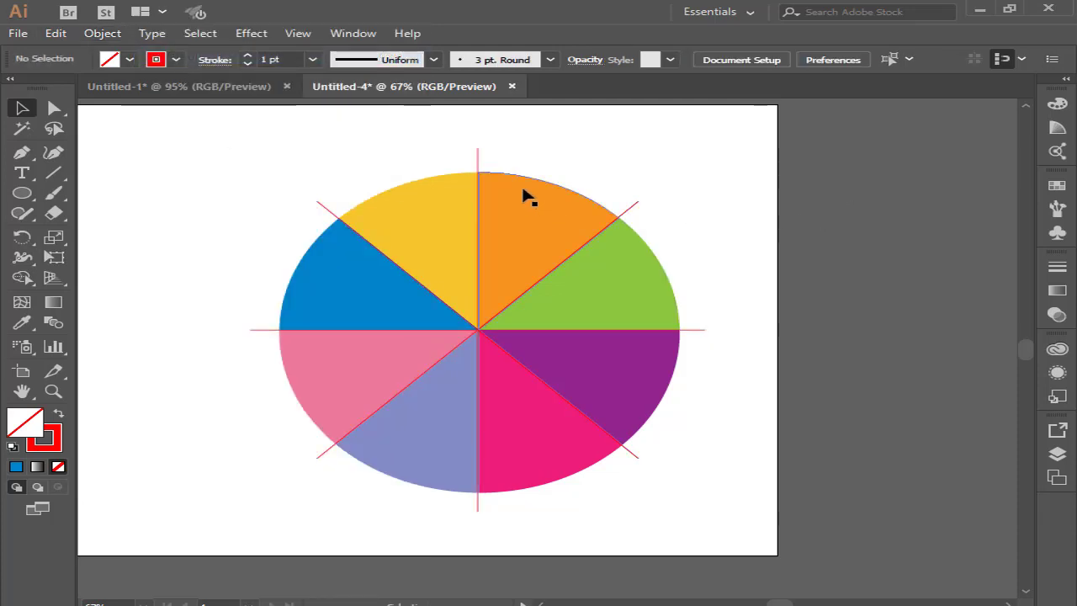
Step: Change the stroke color of the grouped lines to white
click(479, 160)
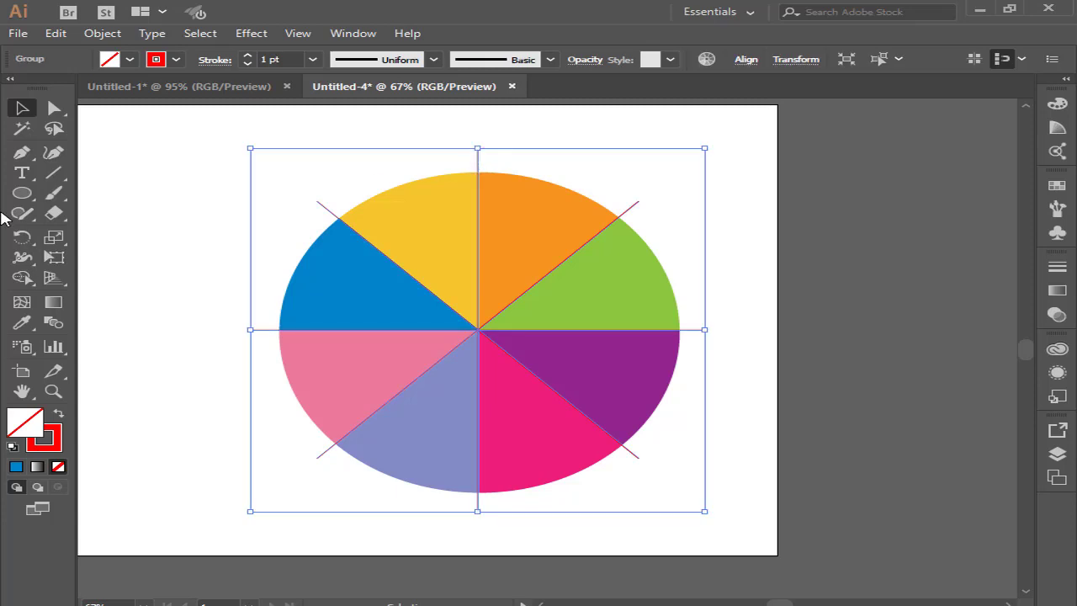
click(160, 60)
click(43, 86)
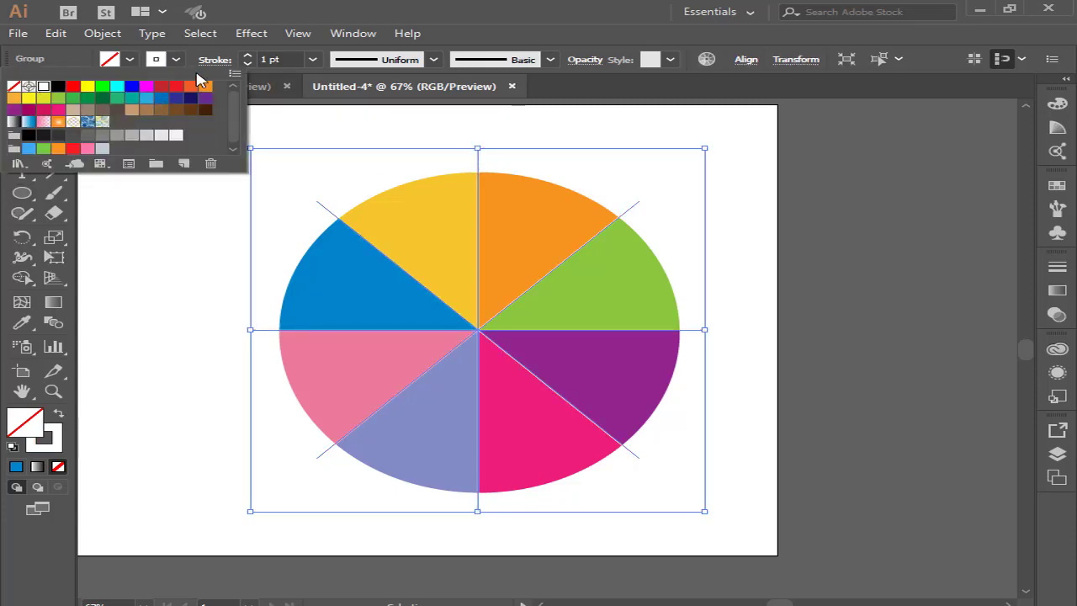
click(248, 56)
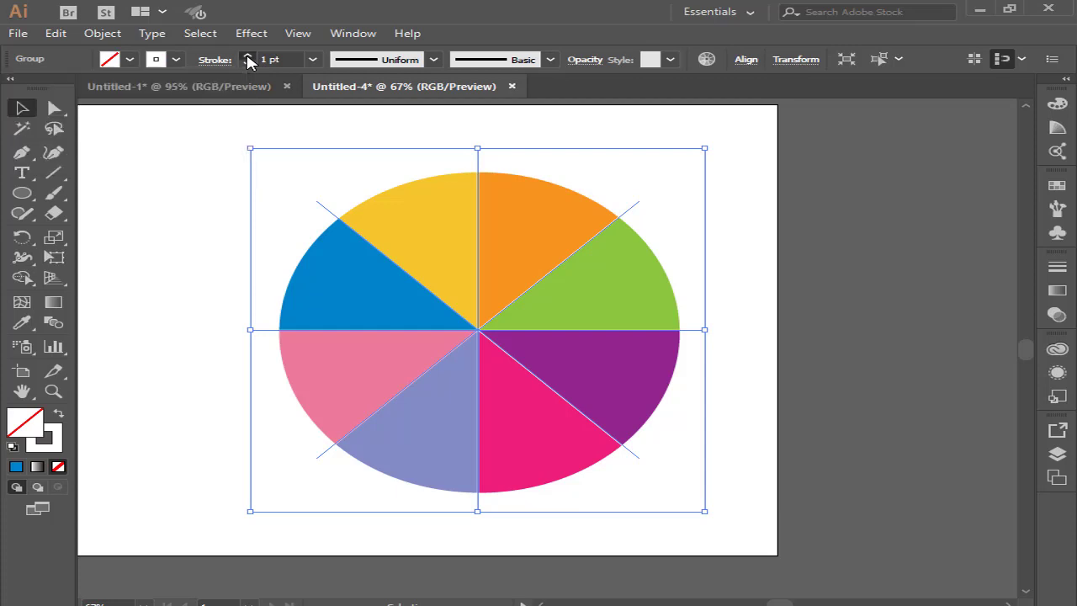
Step: Set the stroke weight of the white dividing lines to 10 pt and deselect them
click(248, 55)
click(248, 55)
click(248, 56)
click(248, 55)
click(248, 56)
click(248, 56)
click(248, 55)
click(248, 56)
click(248, 56)
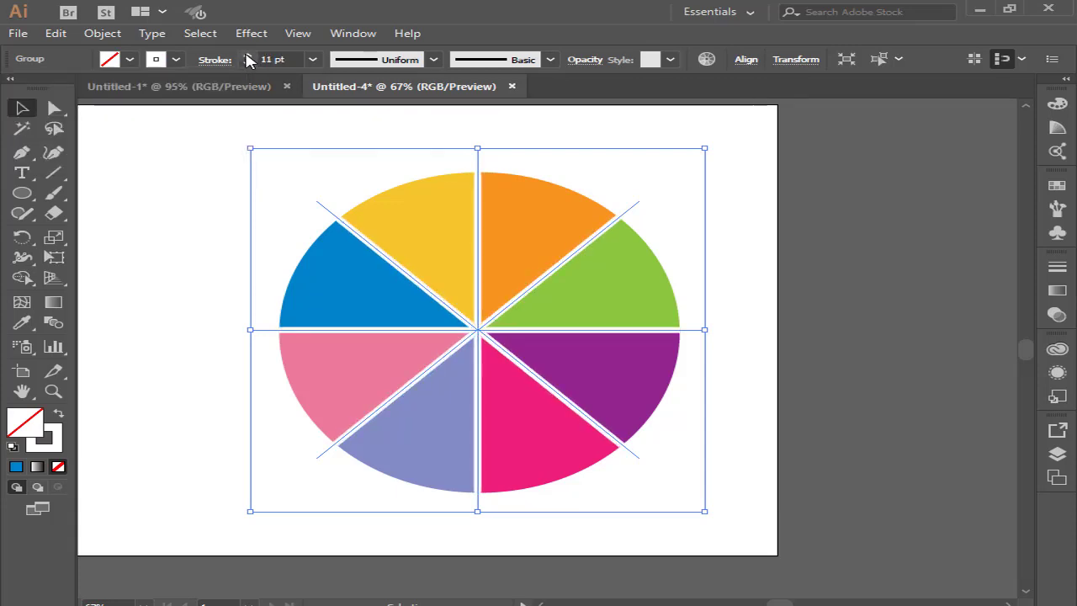
click(248, 64)
click(769, 210)
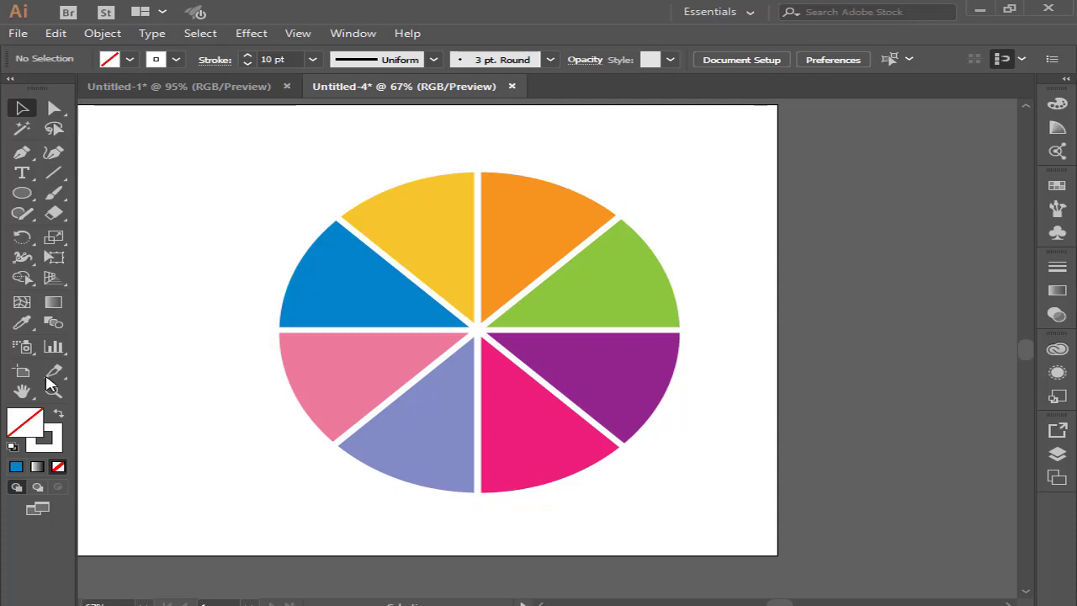
Step: Draw an ellipse outward from the color wheel's center, about half the wheel's width, and give it a white fill with no stroke
click(22, 193)
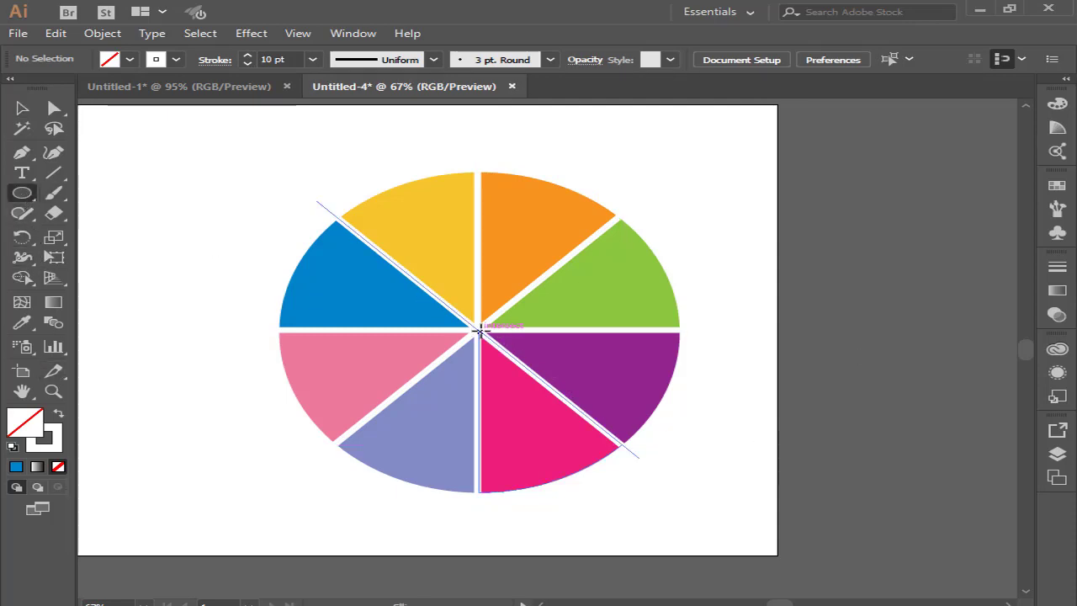
mouse_move(477, 331)
mouse_down()
mouse_move(575, 393)
mouse_move(570, 386)
mouse_up()
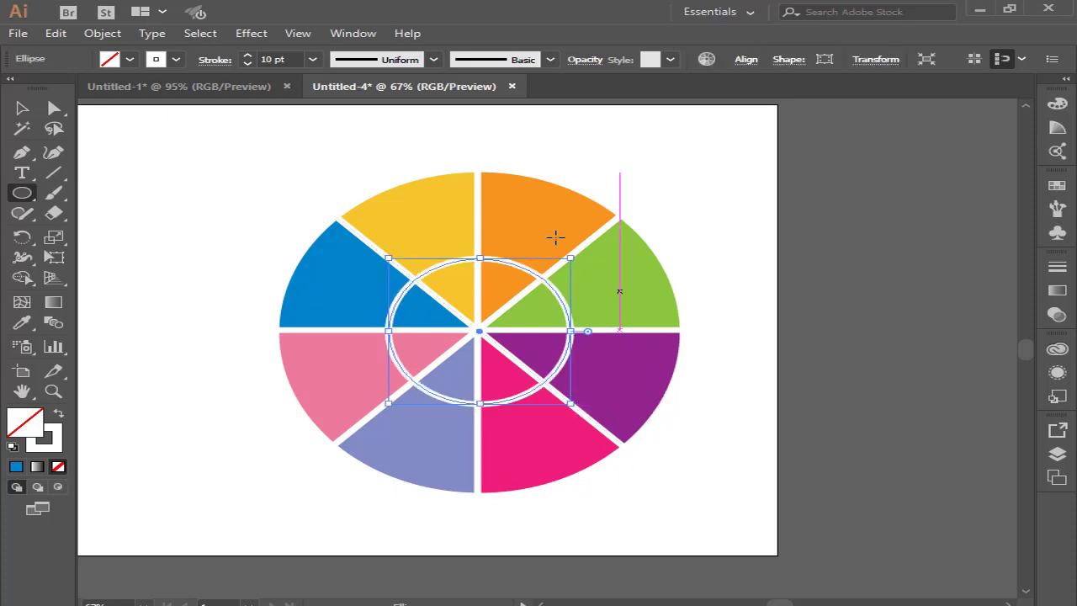
click(58, 413)
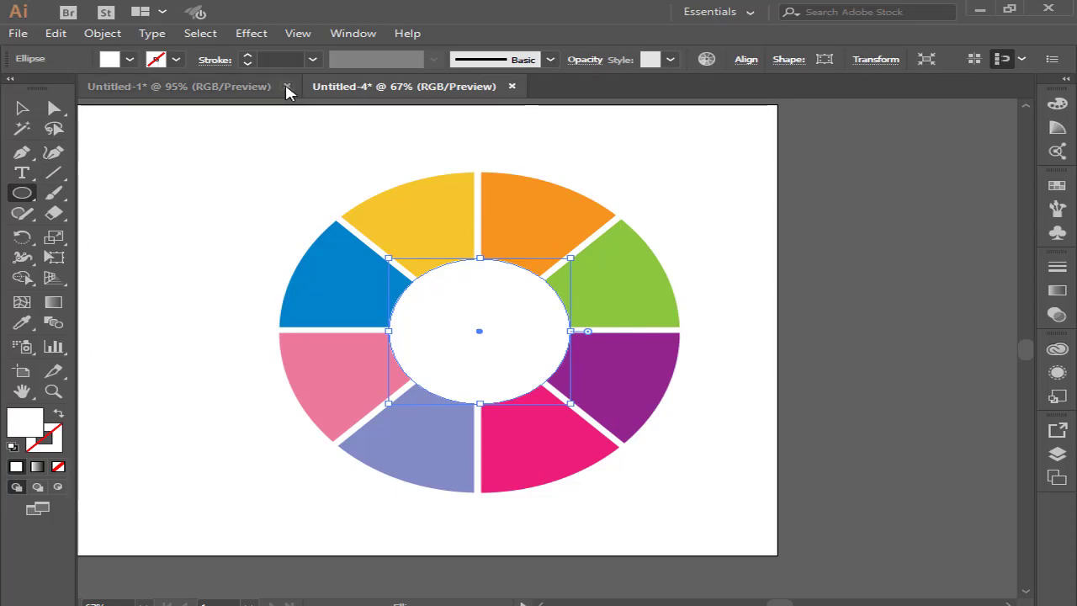
Step: Copy the white center ellipse, paste the copy behind it, and enlarge the copy slightly from its center
click(15, 110)
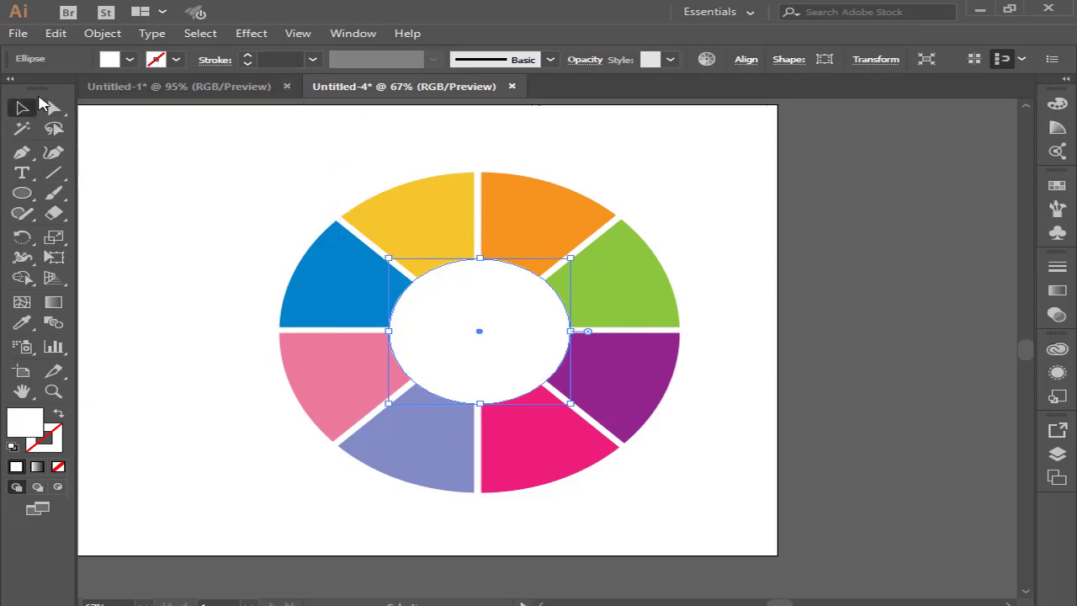
click(55, 34)
click(88, 114)
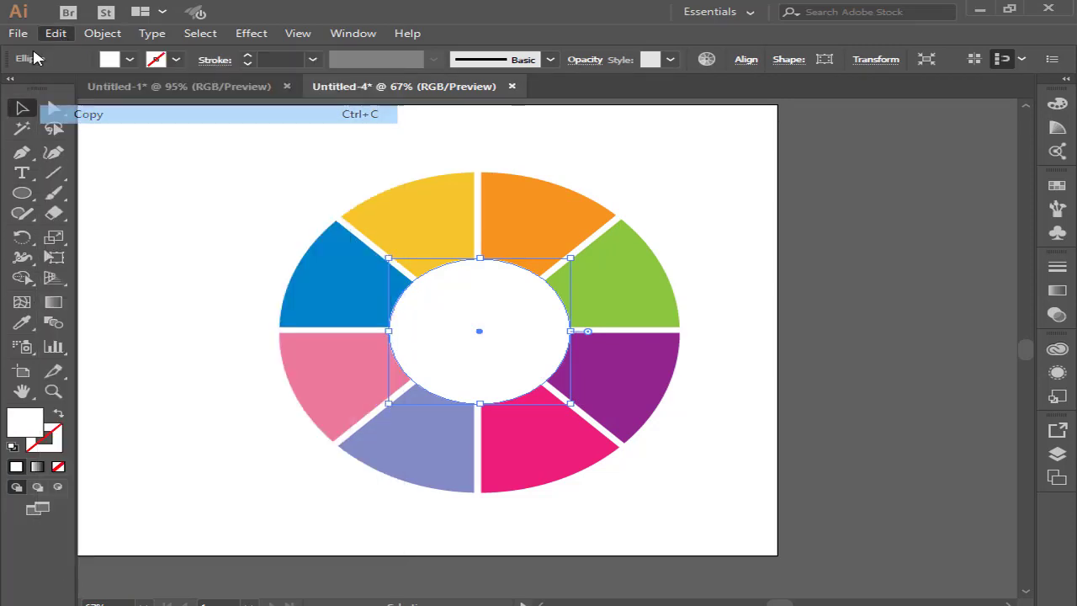
click(55, 34)
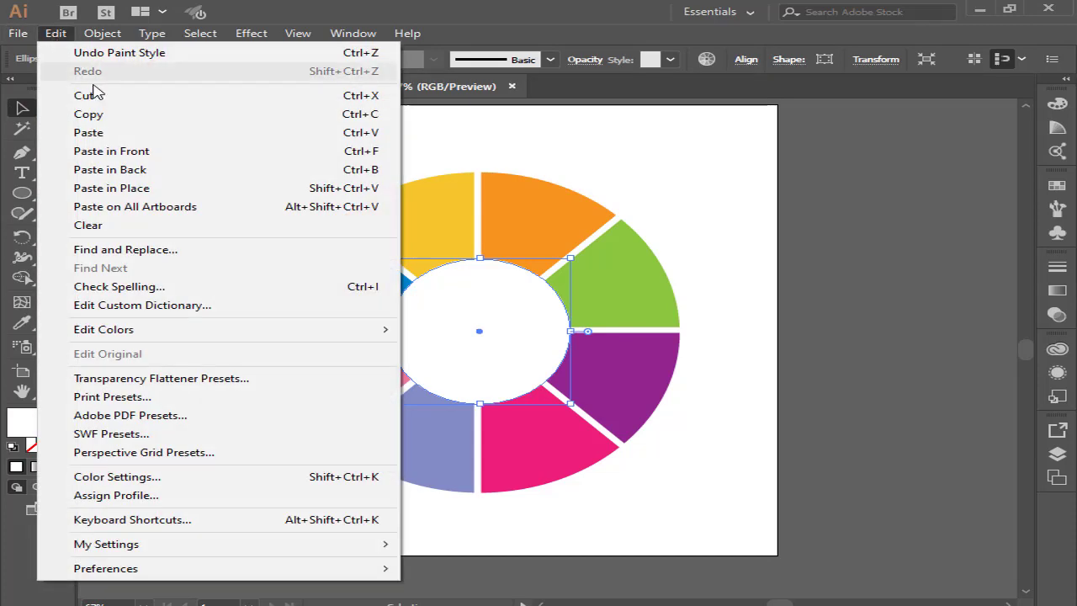
click(118, 173)
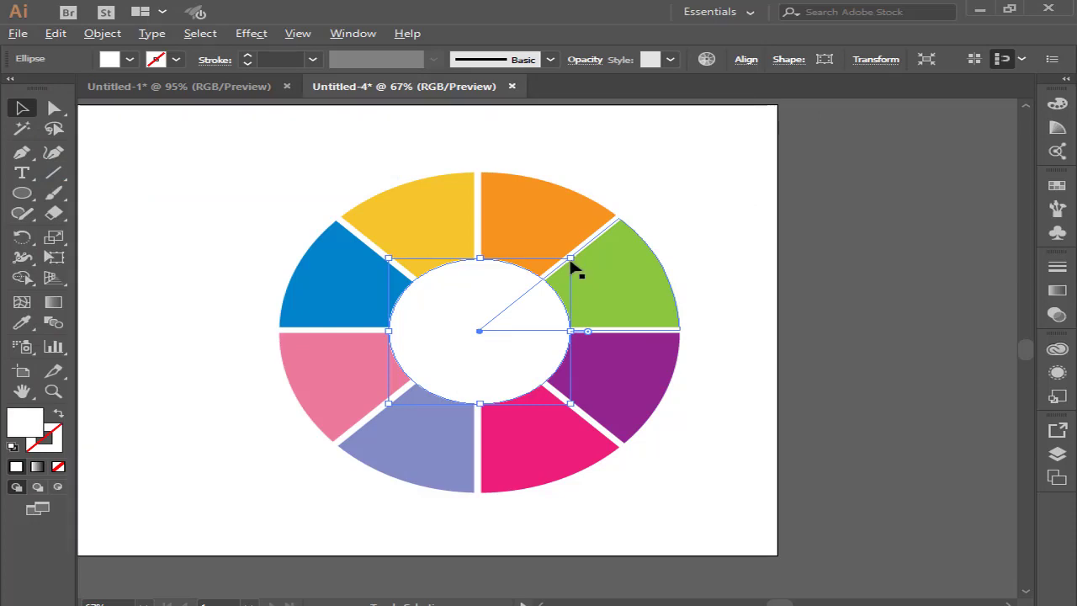
drag(569, 260, 600, 245)
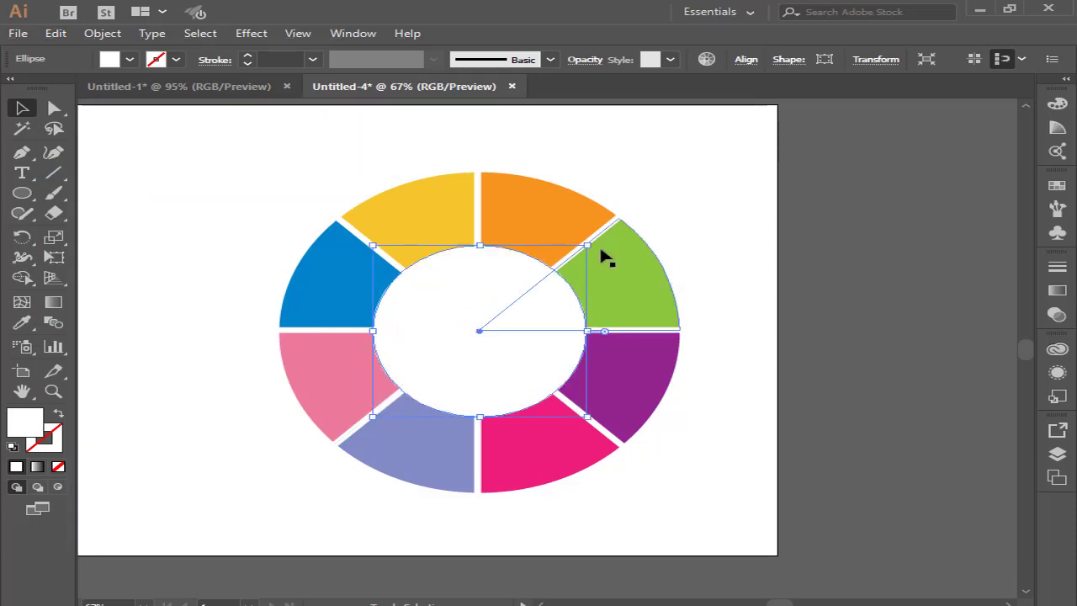
Step: Set the opacity of the larger white ellipse to 30%
click(585, 60)
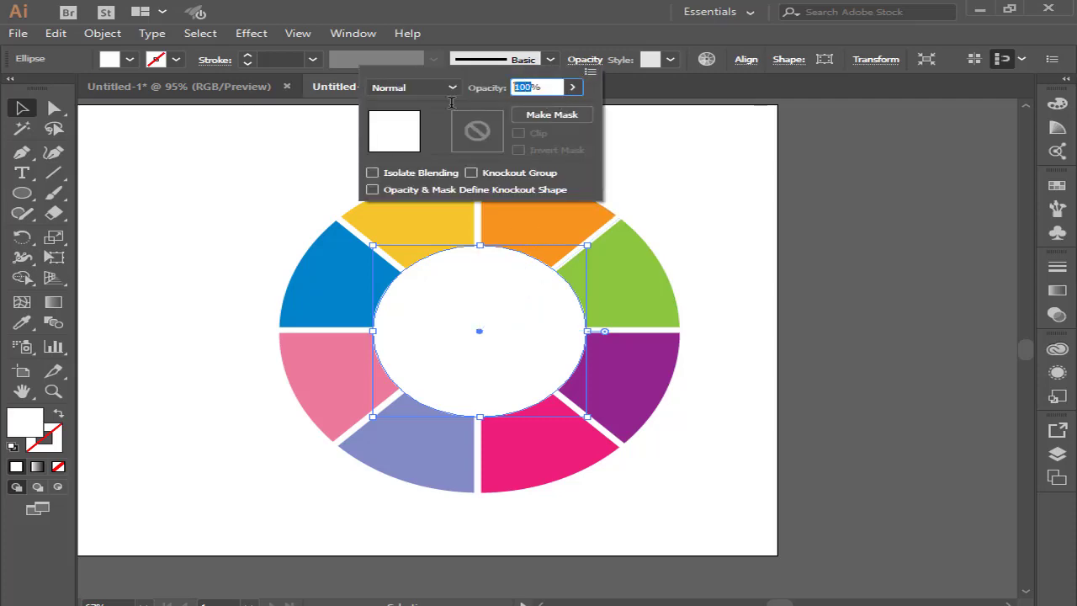
text(30)
key(Return)
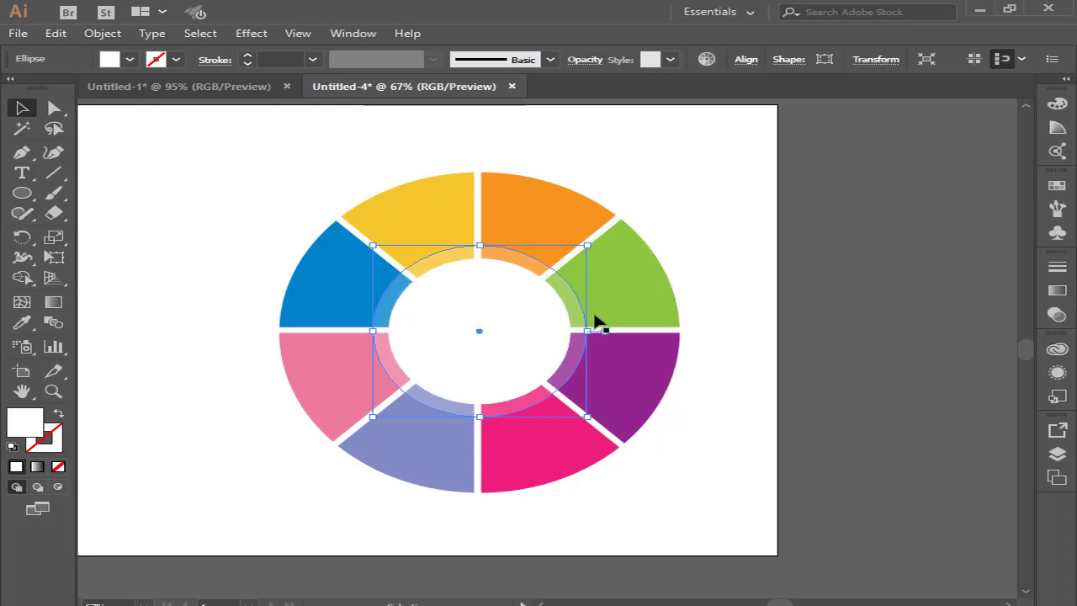
Step: Start a Drop Shadow effect on the smaller white ellipse with 35% opacity and 1.5 mm blur, and enable its preview
click(520, 355)
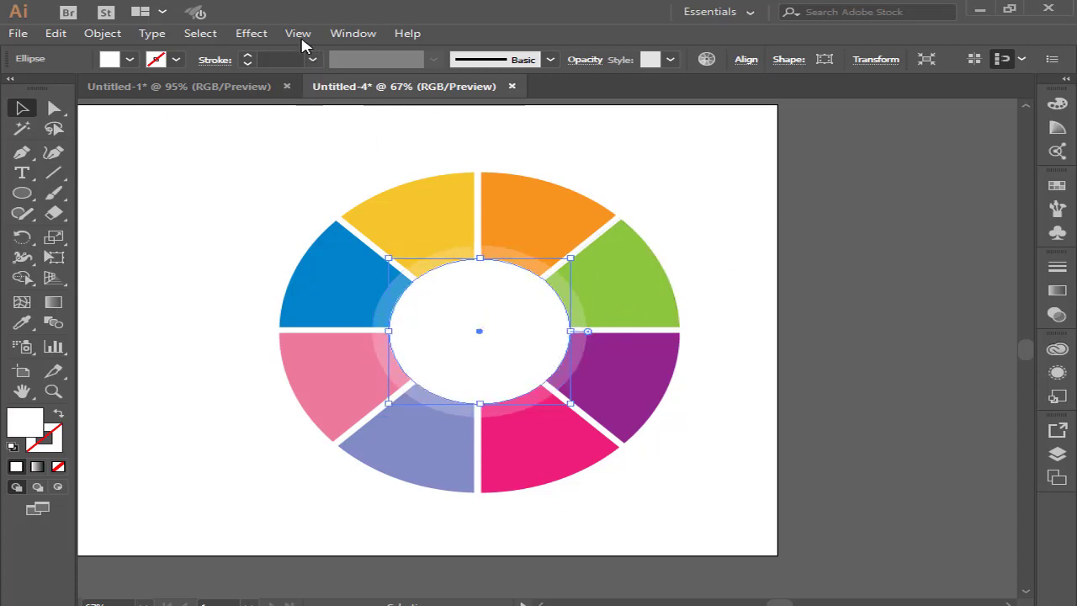
click(251, 33)
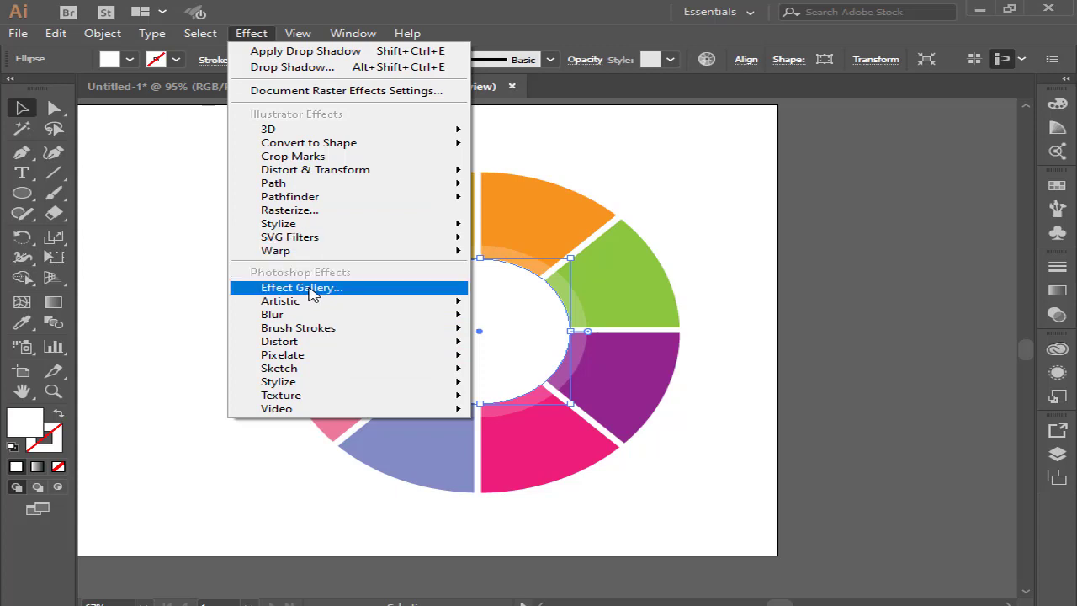
mouse_move(308, 225)
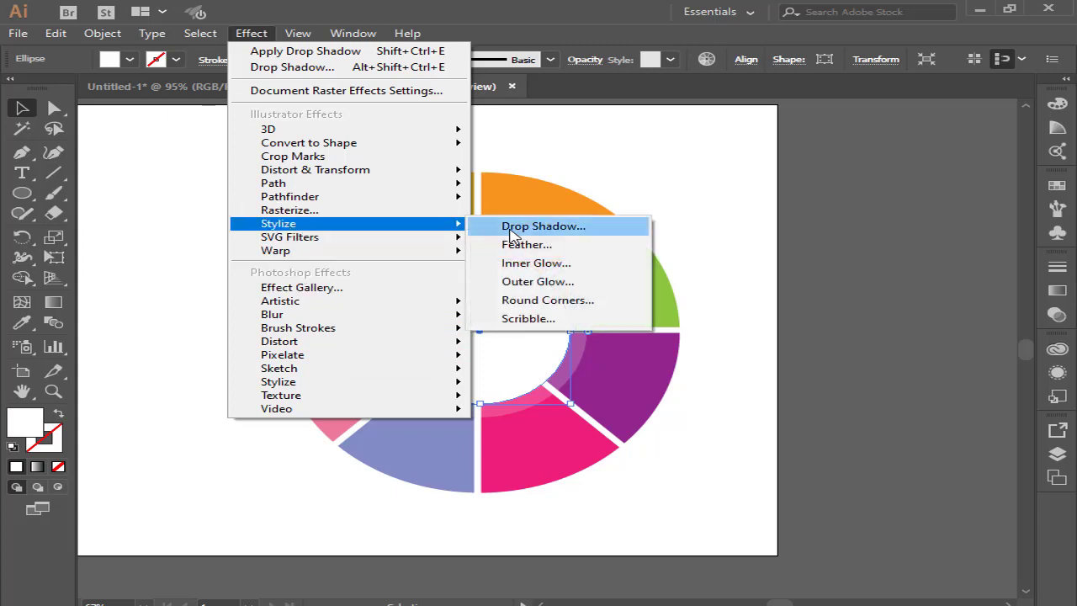
click(514, 228)
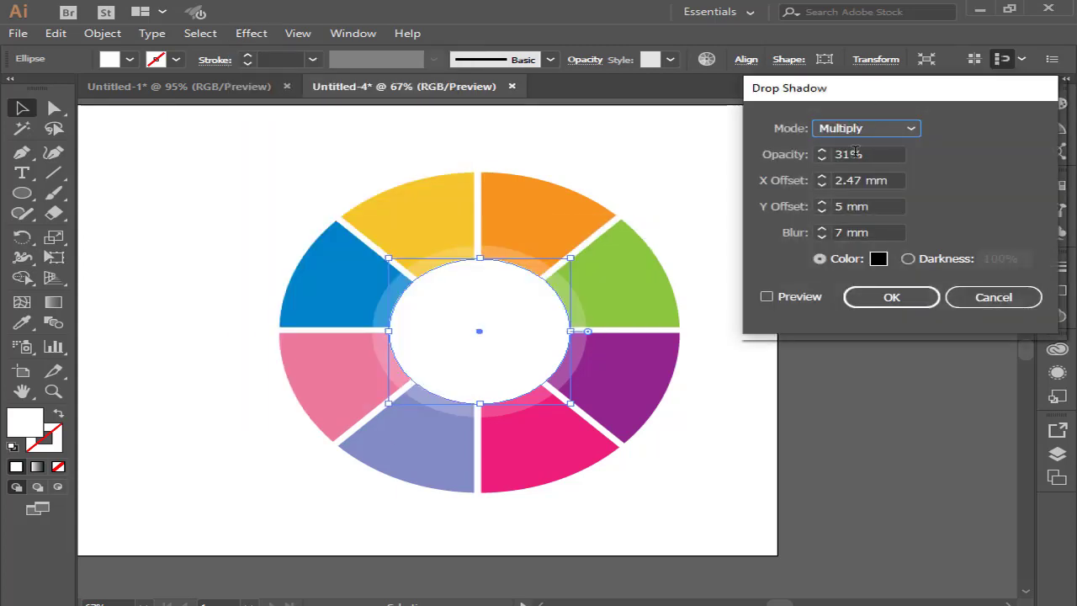
key(Tab)
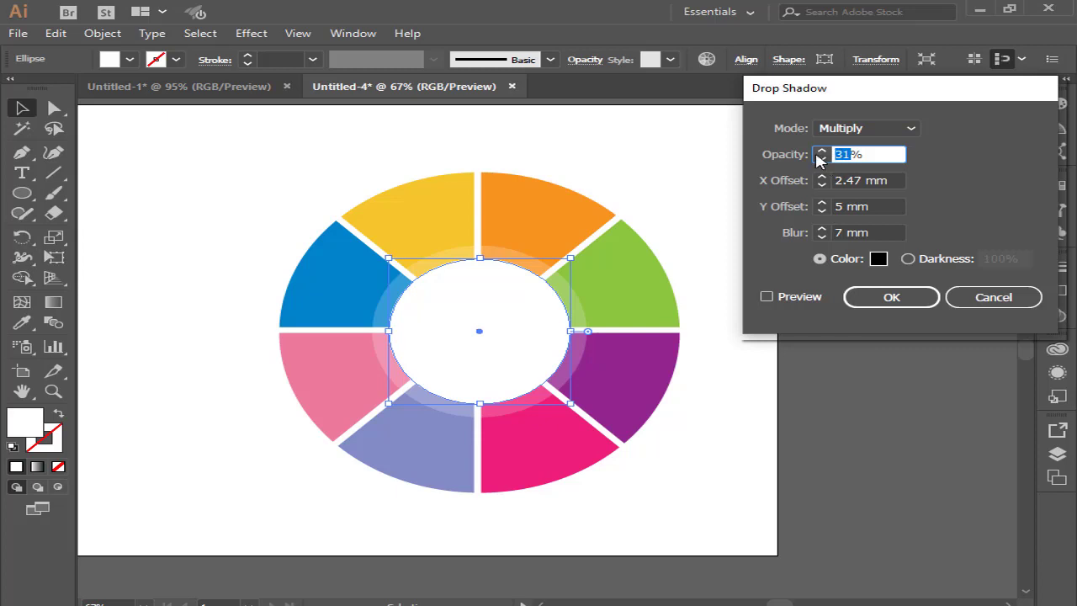
double_click(844, 232)
text(1.5)
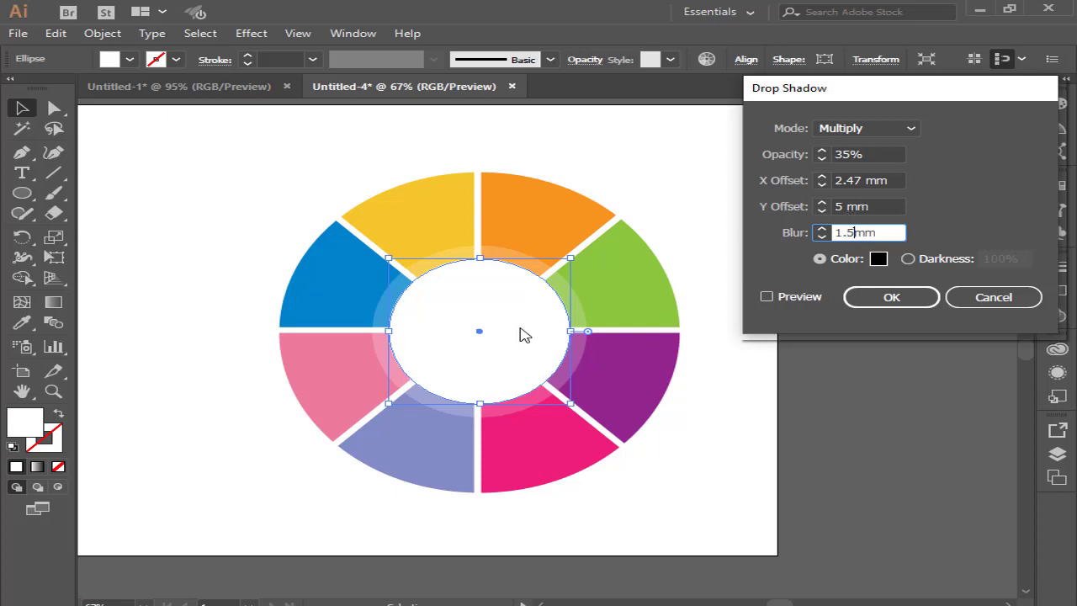
click(766, 298)
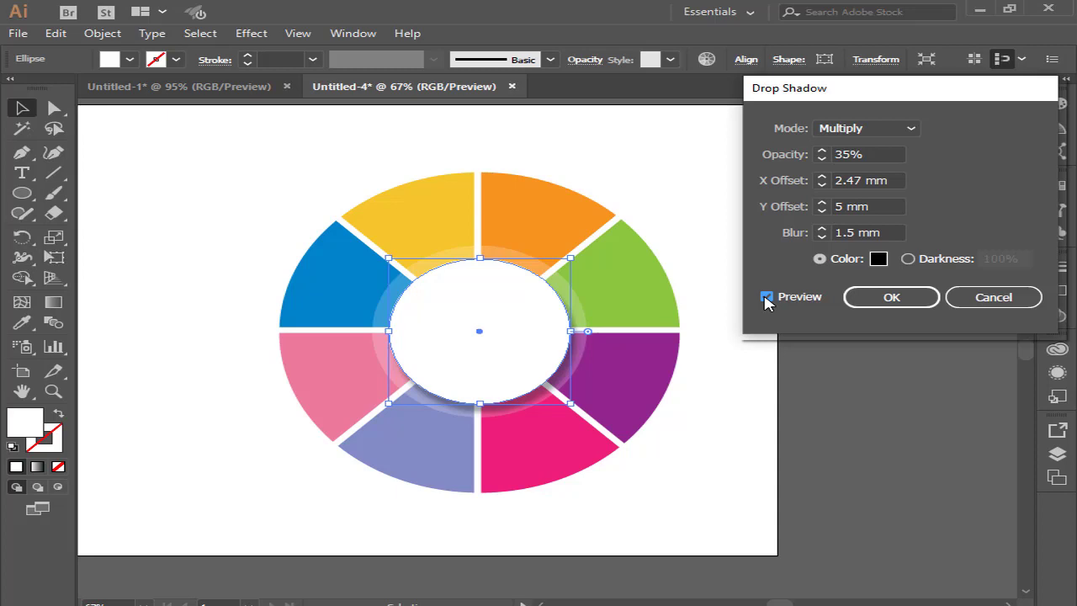
Step: Set the drop shadow's Y offset to 0 mm and X offset to 1 mm, and apply the effect
click(821, 211)
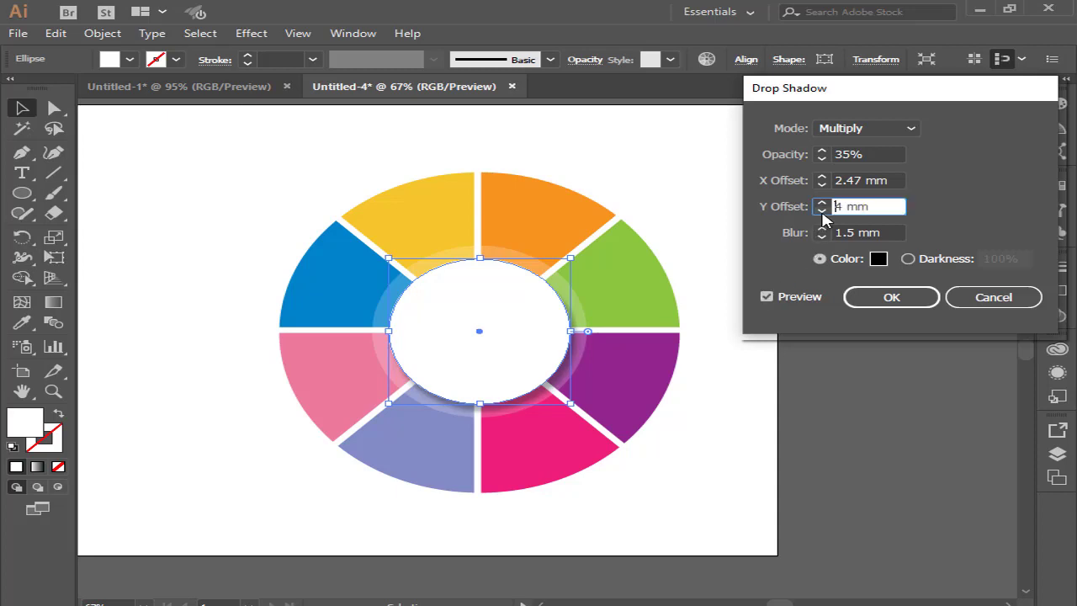
click(822, 212)
click(822, 211)
click(821, 211)
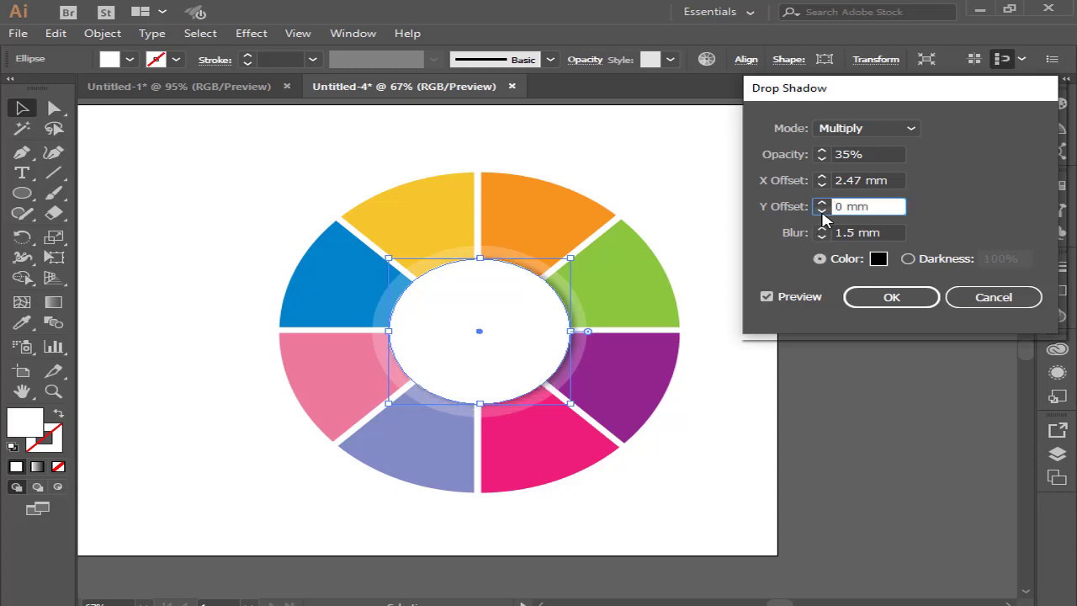
click(821, 211)
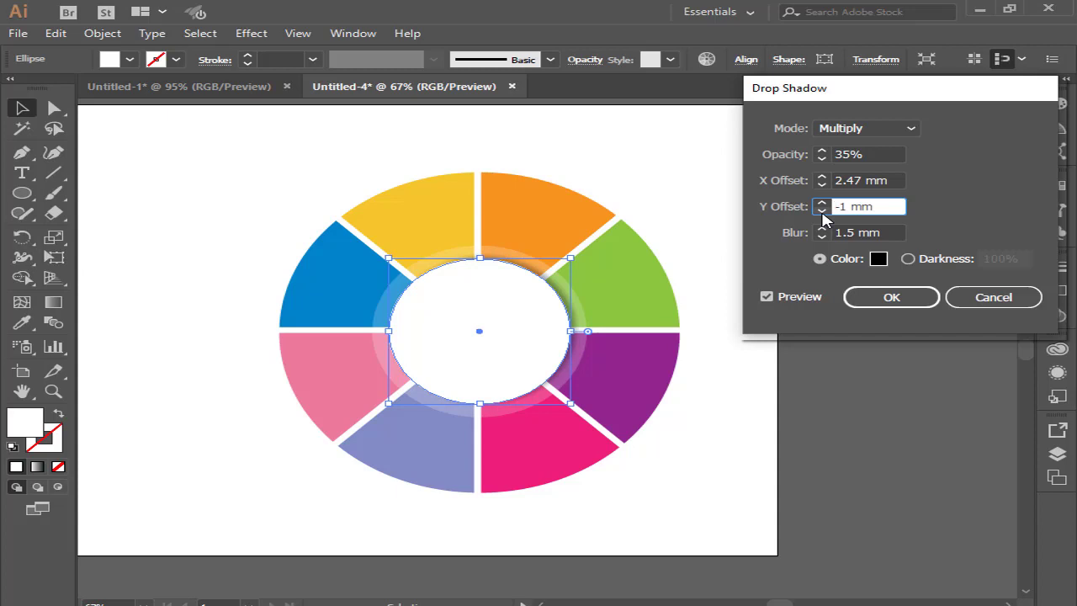
click(822, 204)
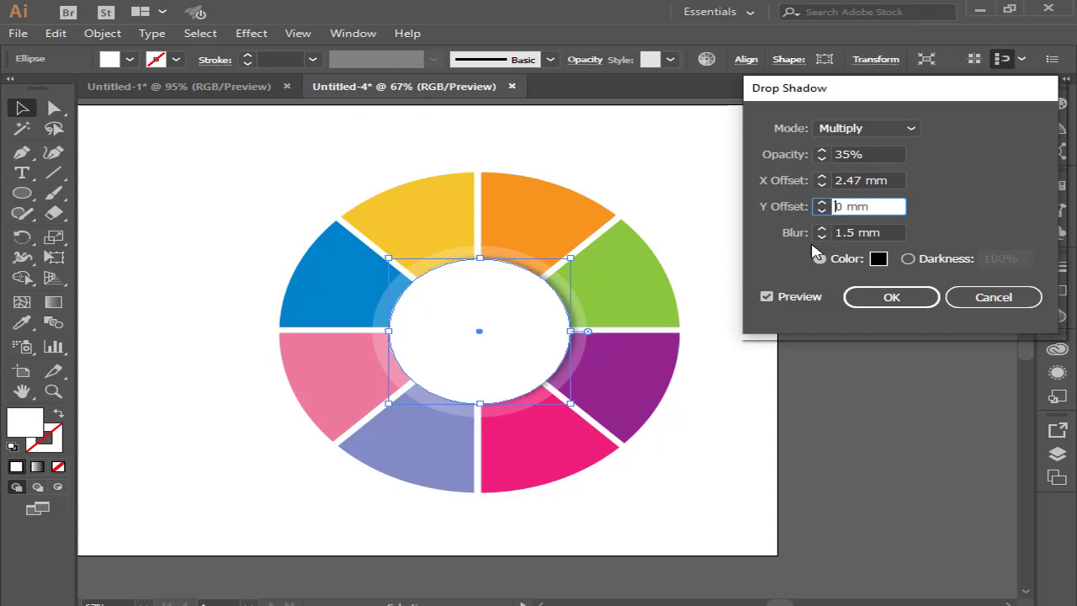
click(822, 185)
click(822, 185)
click(822, 185)
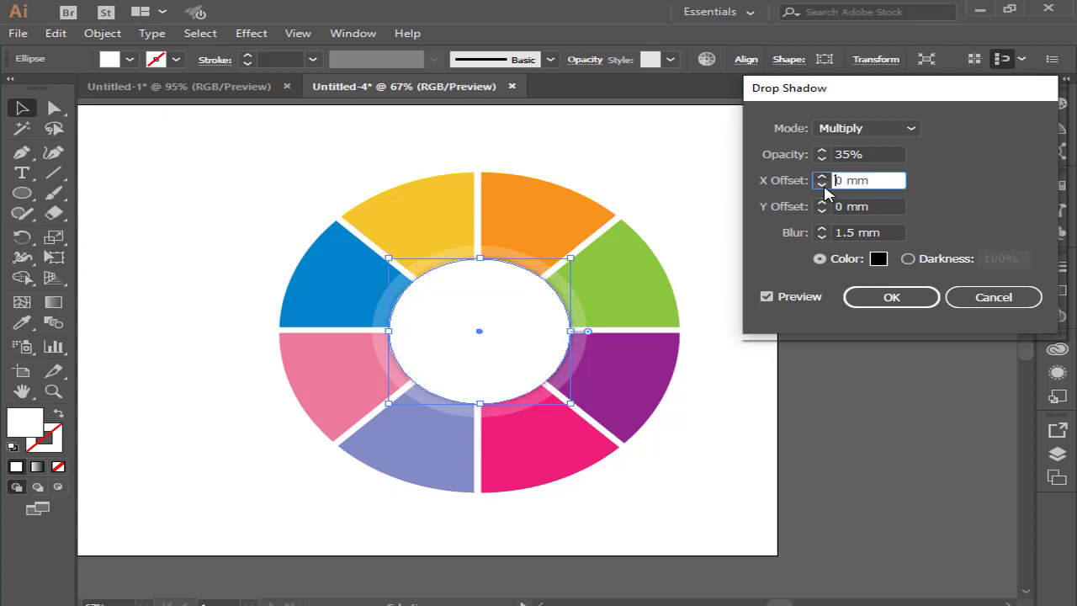
click(822, 185)
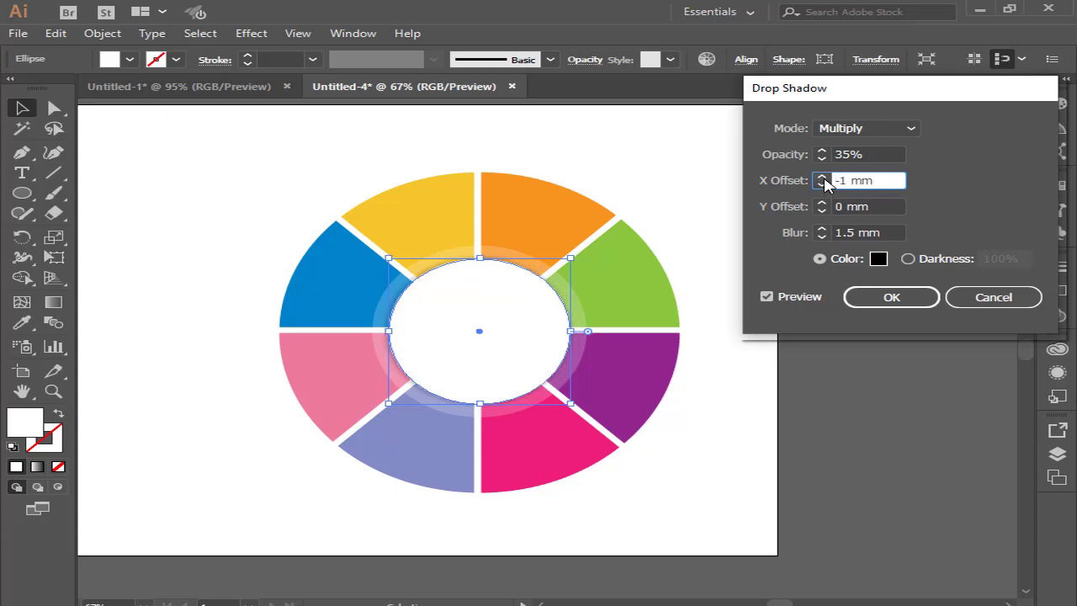
click(822, 176)
click(823, 177)
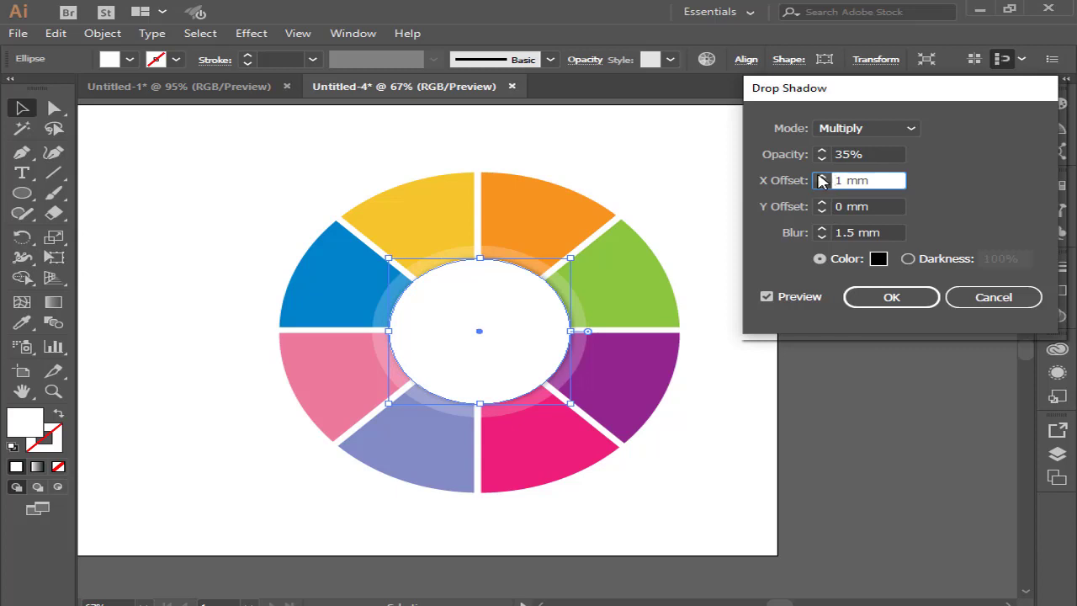
click(875, 302)
Step: Examine the drop shadow and translucent ring around the white center ellipse up close, with the ellipse deselected
scroll(702, 446, up, 2)
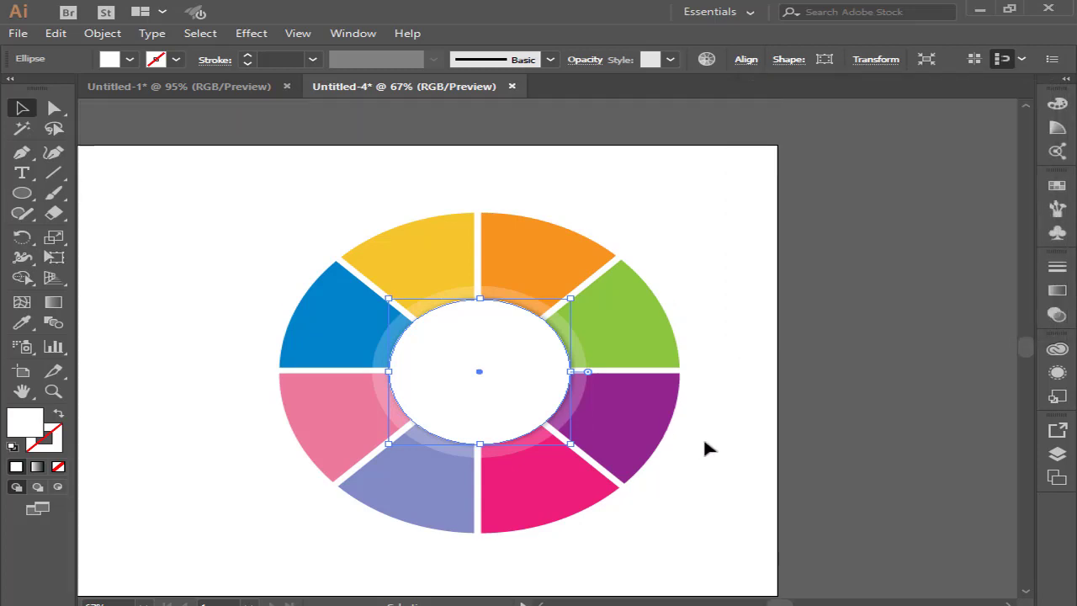
scroll(719, 443, down, 2)
scroll(783, 387, up, 1)
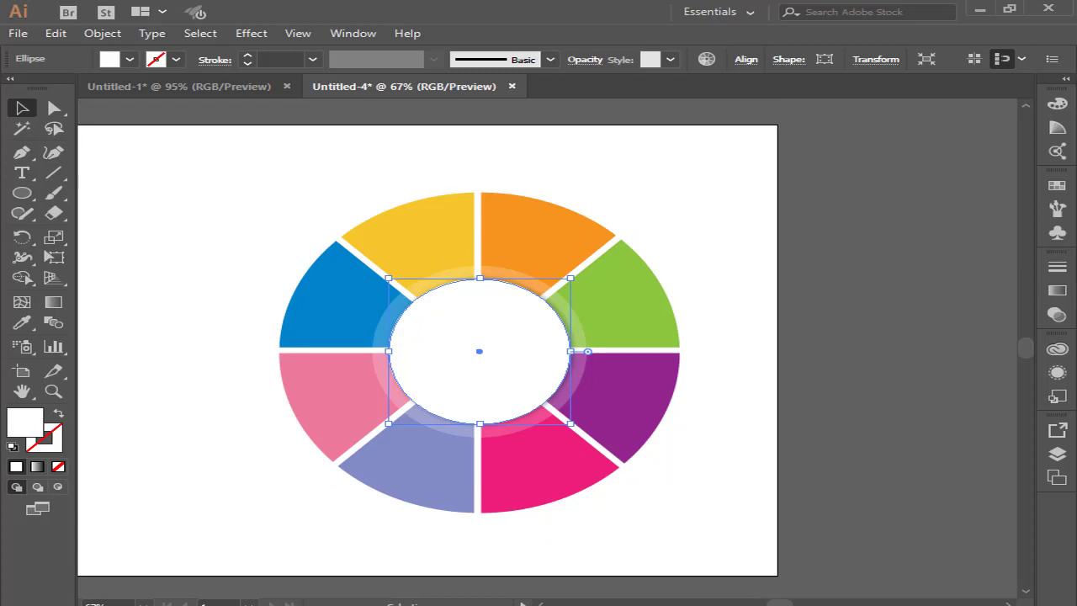
key(ctrl+equal)
key(ctrl+equal)
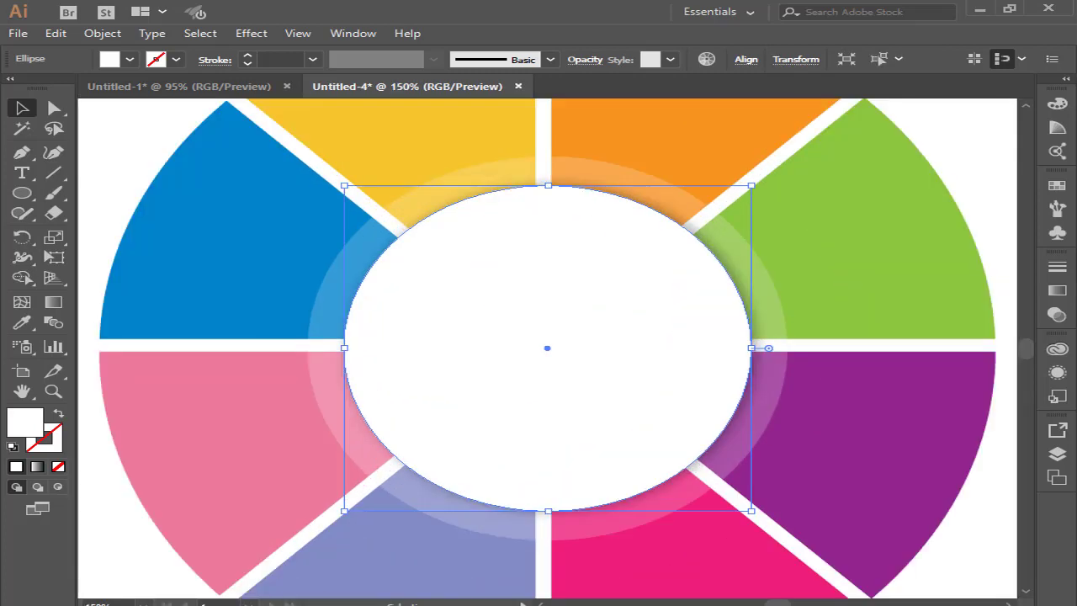
key(ctrl+minus)
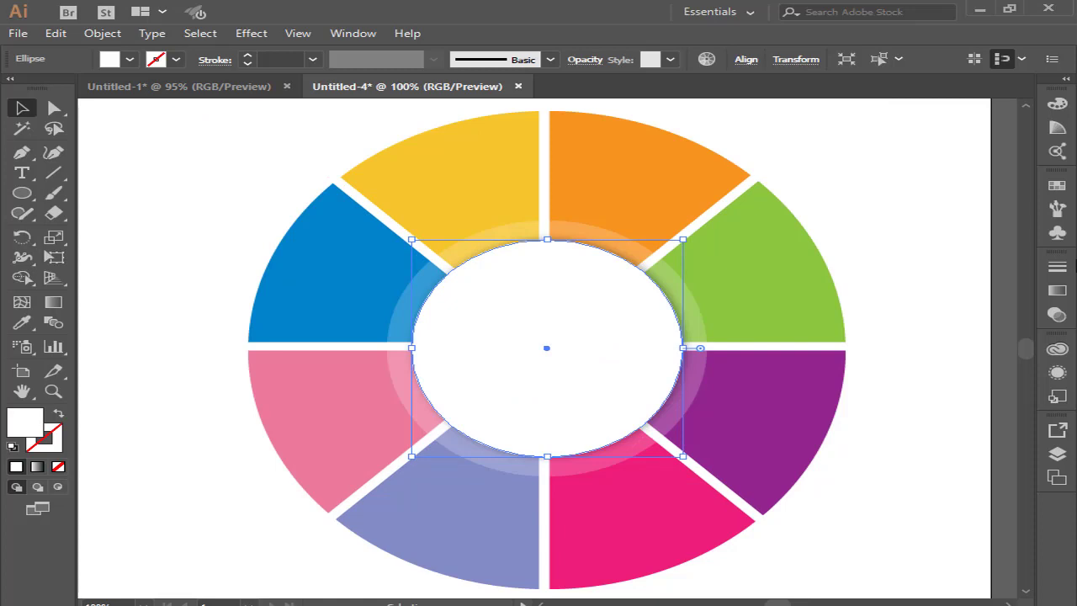
click(878, 212)
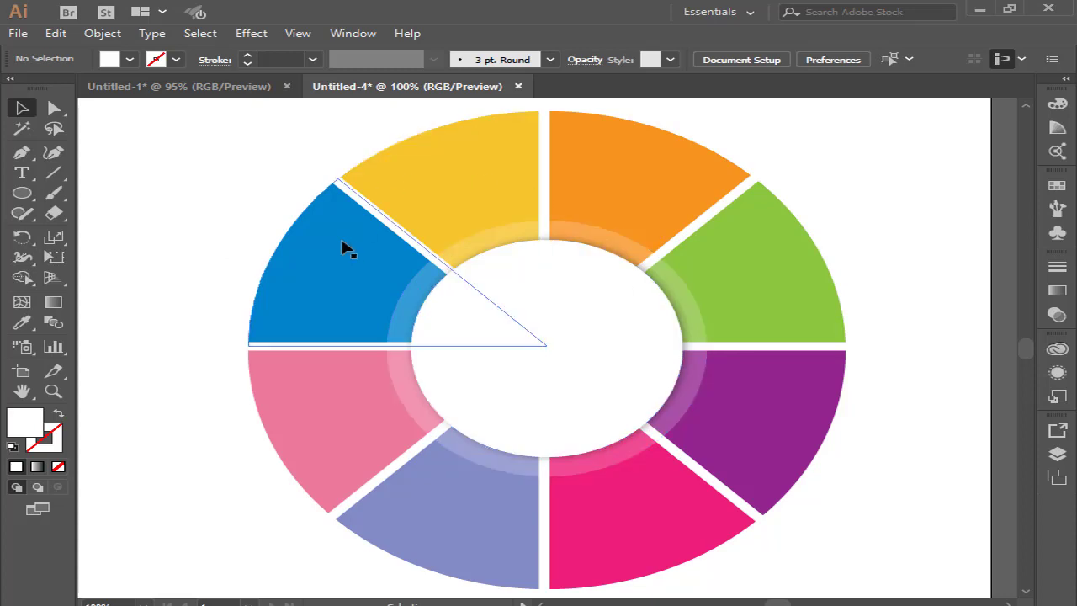
scroll(917, 313, up, 1)
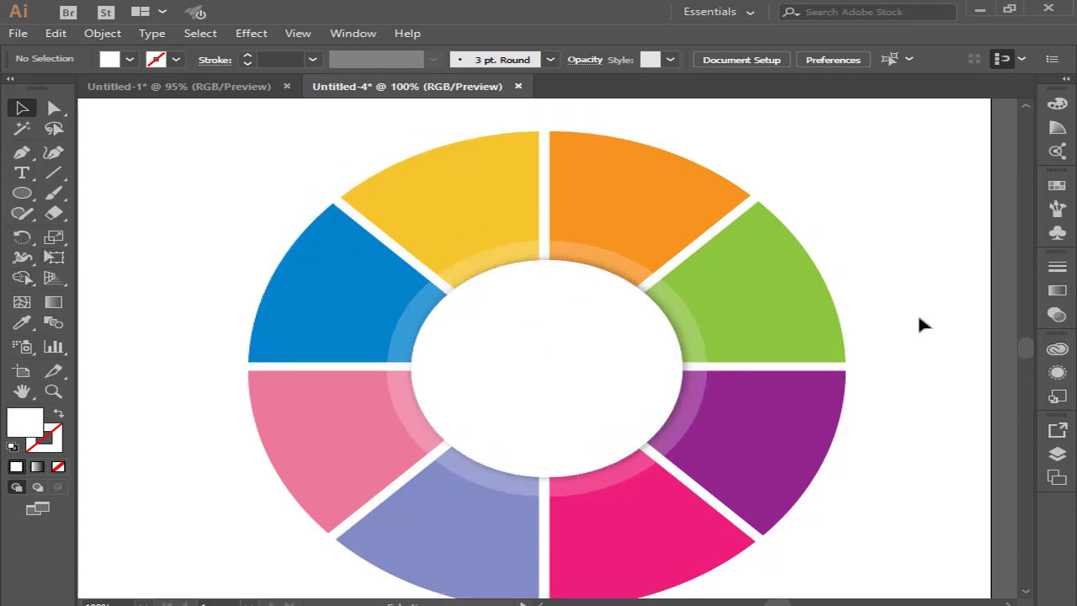
Step: Draw a white circle about 19 mm in diameter centered on the outer edge of the orange sector
click(21, 197)
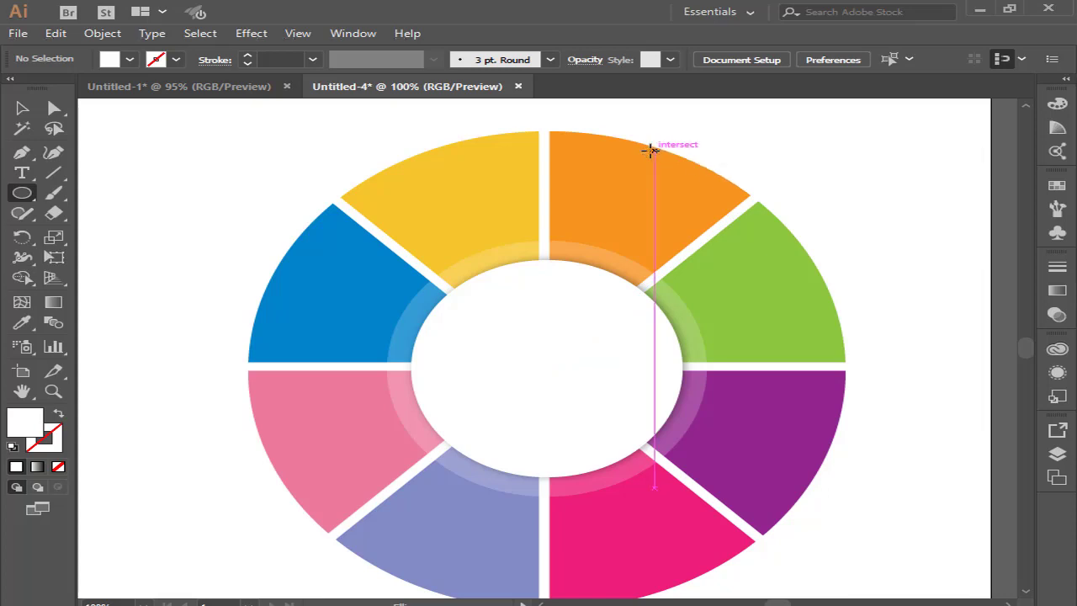
drag(653, 150, 683, 141)
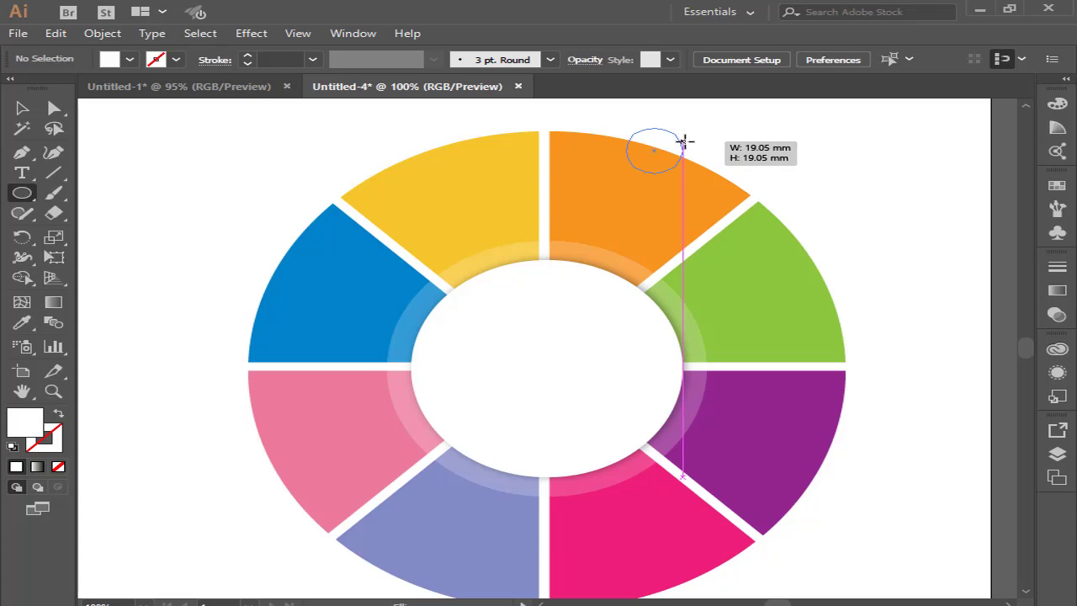
drag(683, 141, 683, 141)
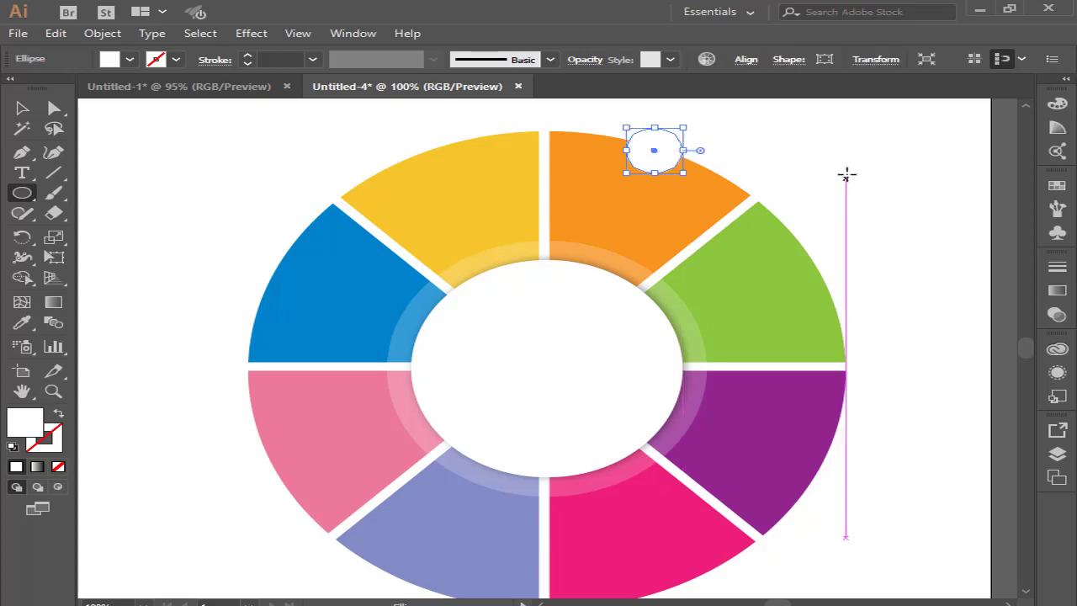
Step: Fill the white circle on the orange sector's outer edge with red
click(110, 60)
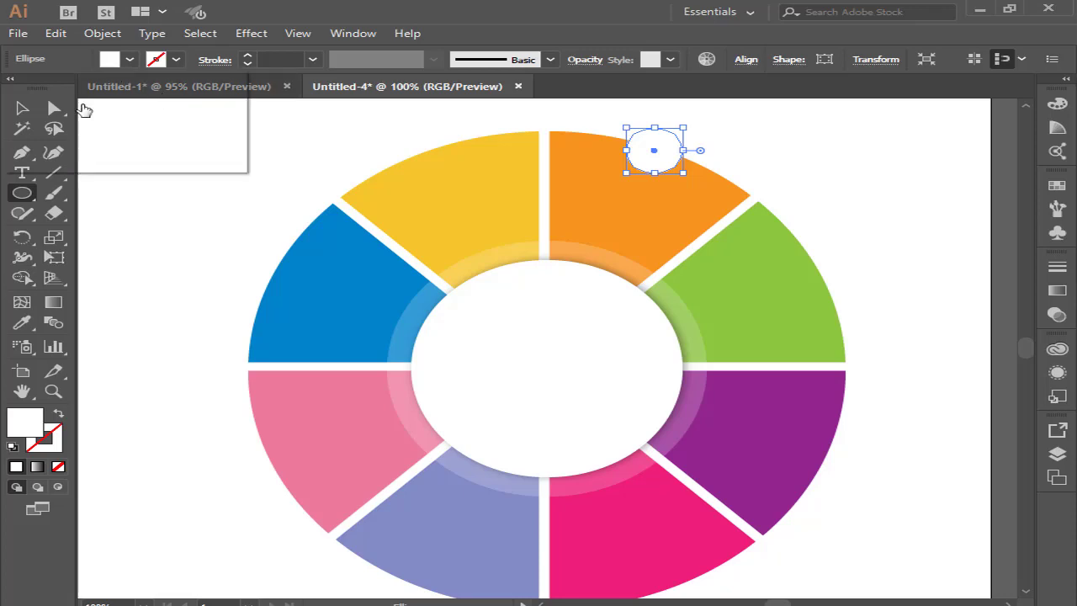
click(72, 86)
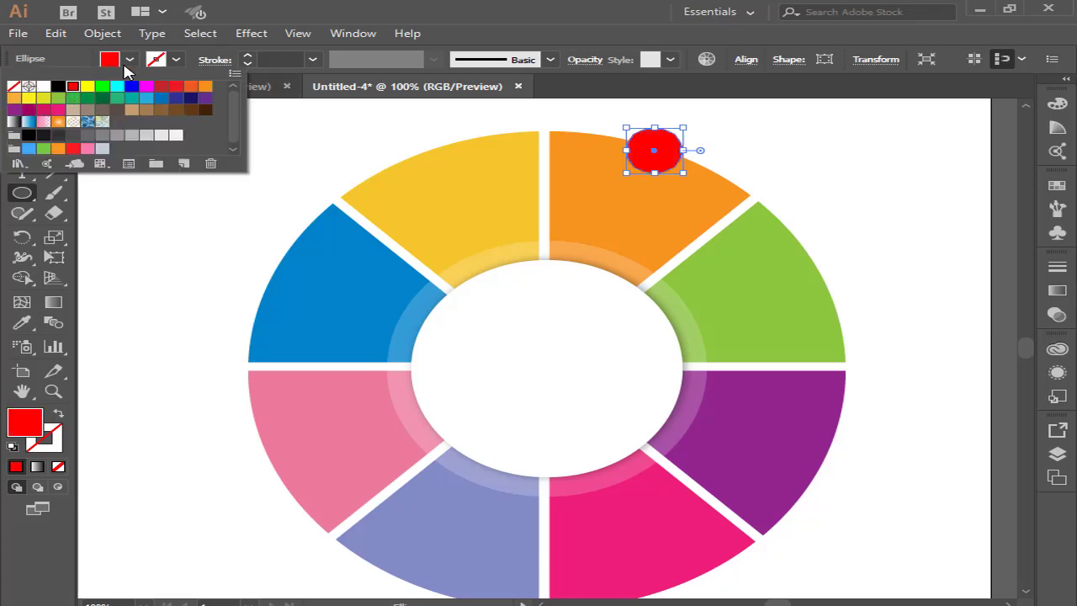
click(176, 60)
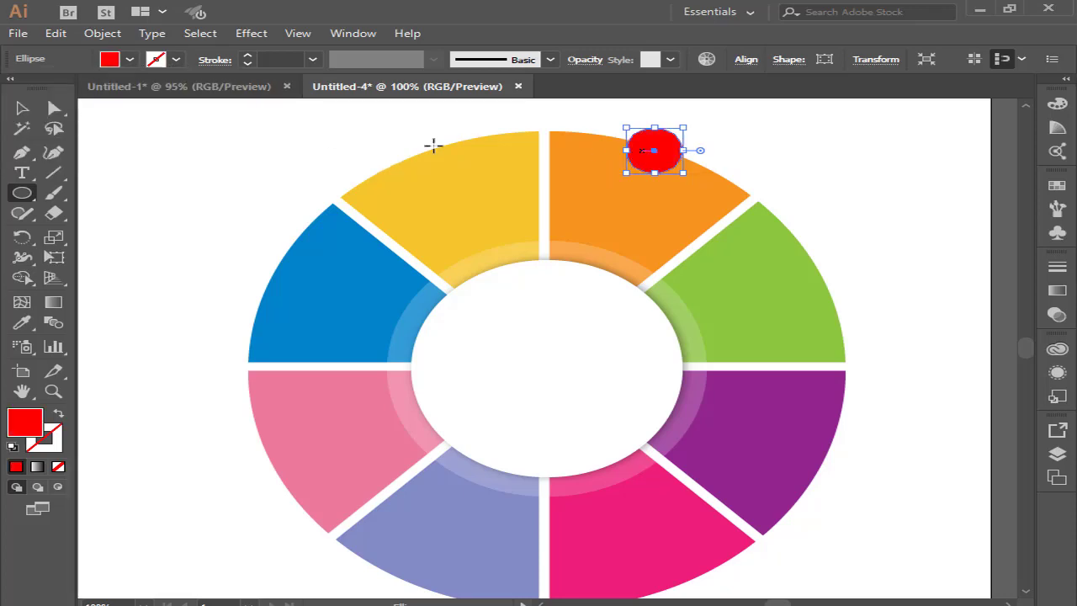
Step: Rotate a copy of the red circle about the center of the white ellipse onto the yellow sector's outer edge
click(21, 109)
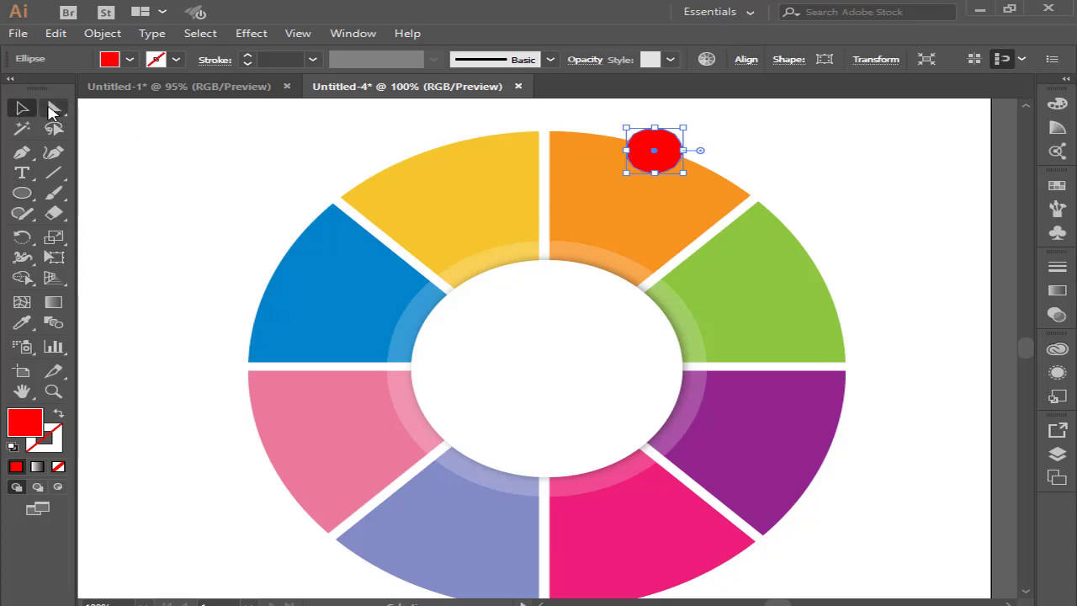
click(21, 237)
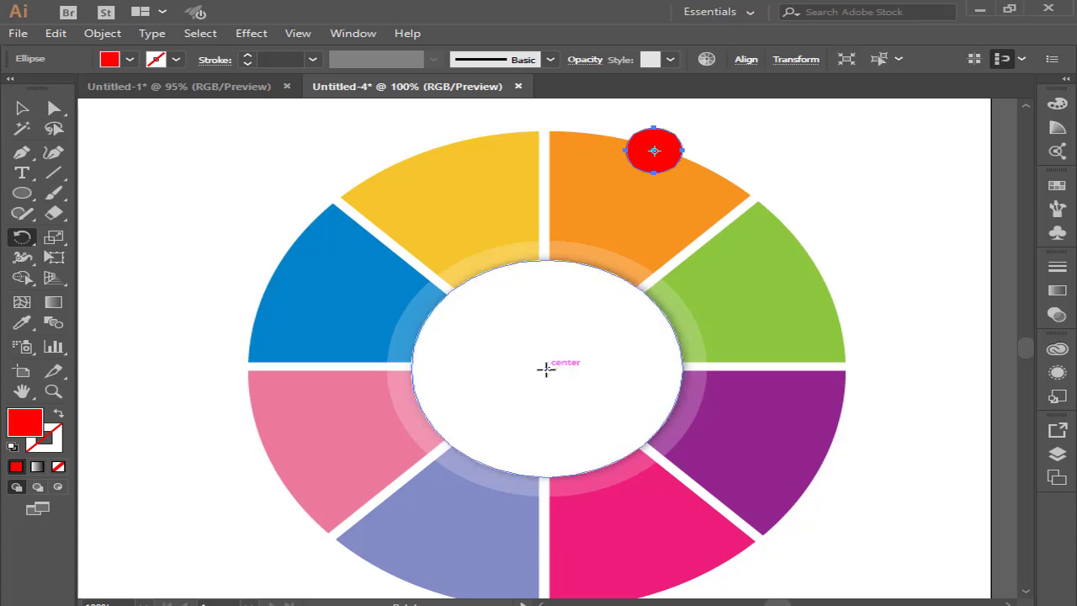
click(546, 368)
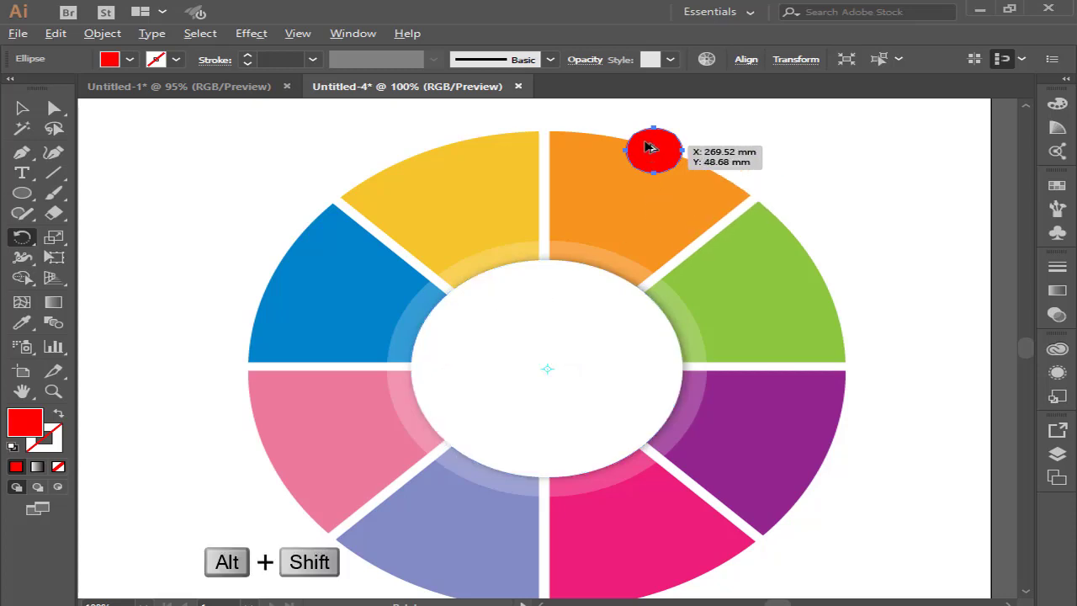
drag(649, 149, 489, 150)
Step: Repeat the rotated copy around the wheel until every one of the eight sectors has a circle on its outer edge
key(ctrl+d)
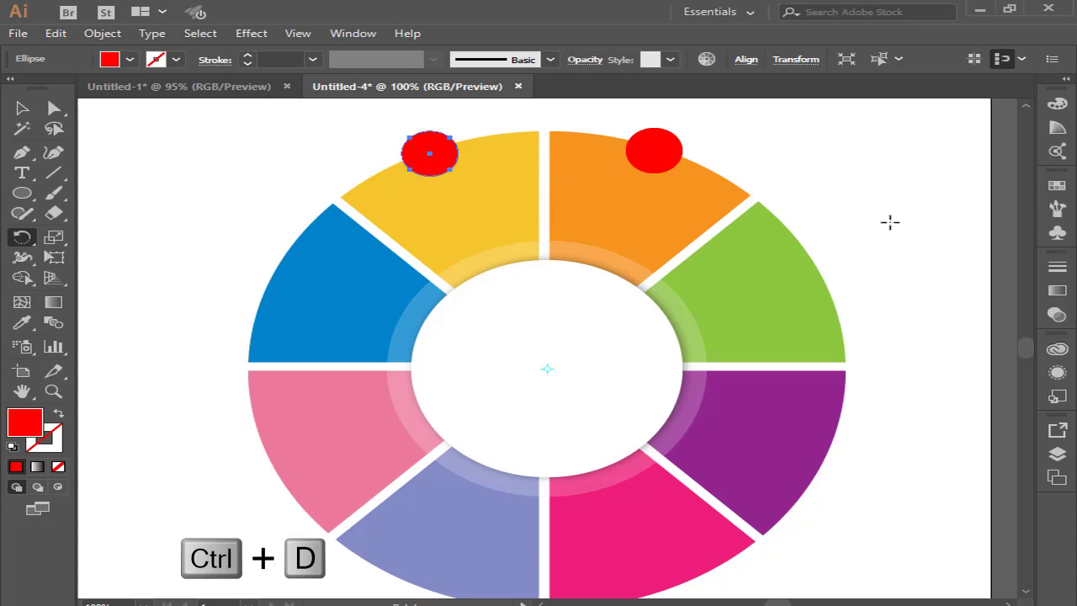
key(ctrl+d)
key(ctrl+d)
key(ctrl+d)
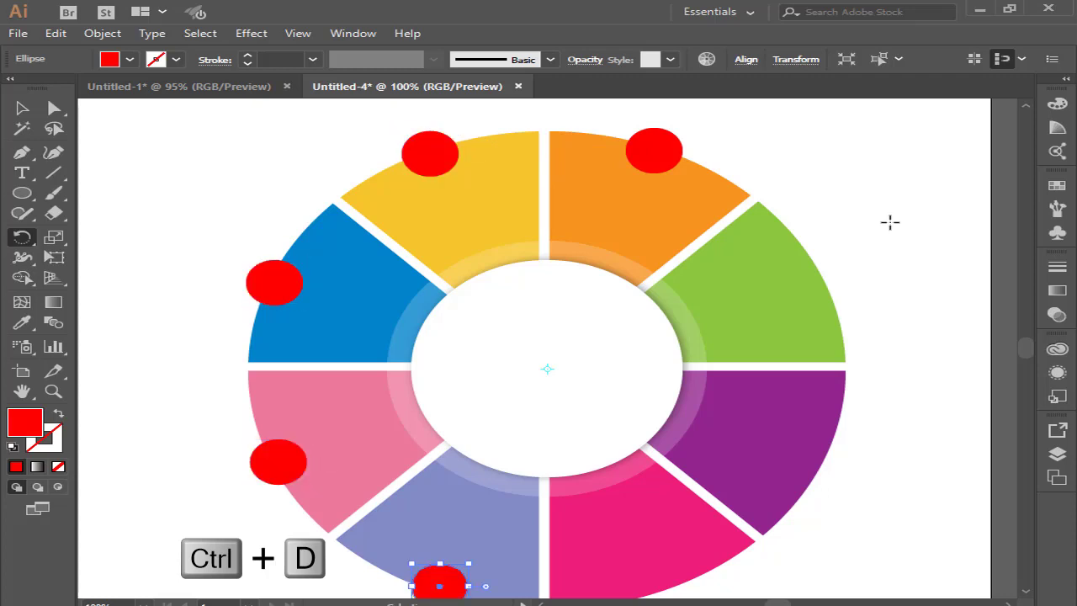
key(ctrl+d)
key(ctrl+d)
key(ctrl+d)
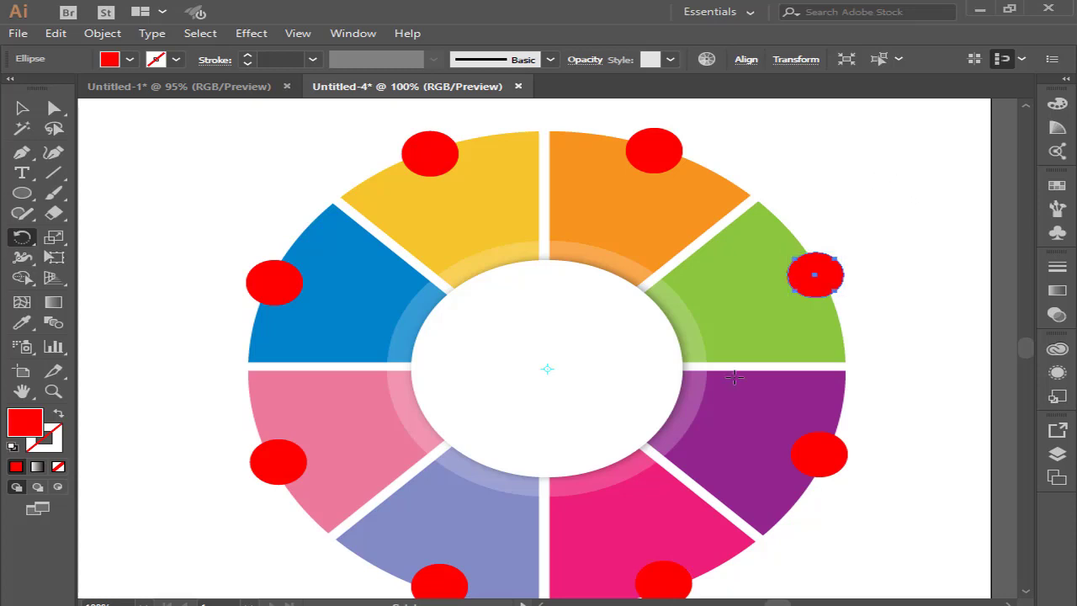
Step: Recolor each edge circle with the Eyedropper so that it takes the fill color of the sector it sits on
click(21, 108)
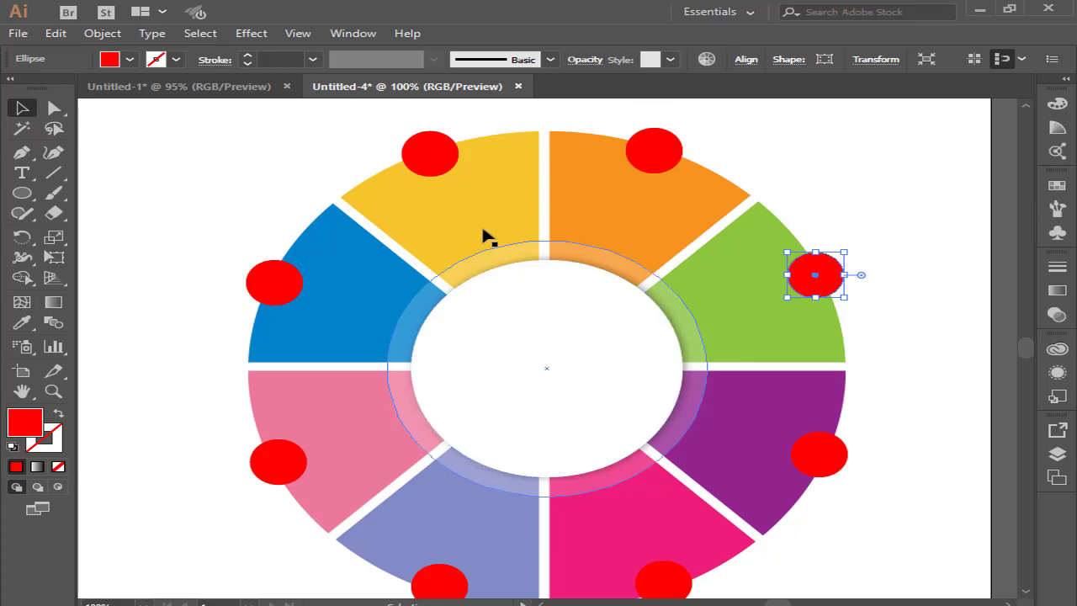
click(423, 151)
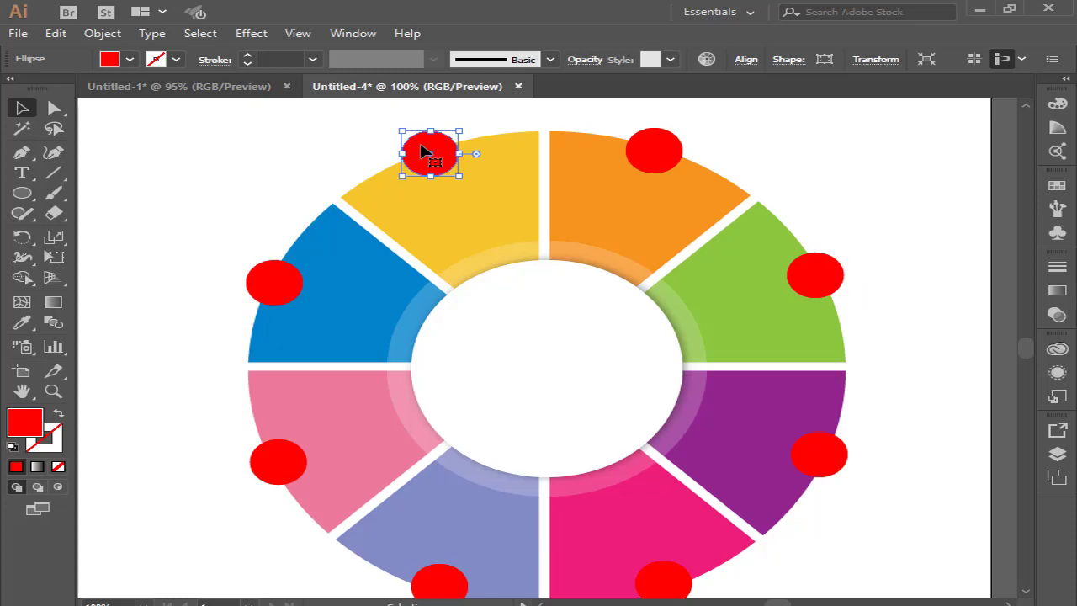
key(i)
click(491, 206)
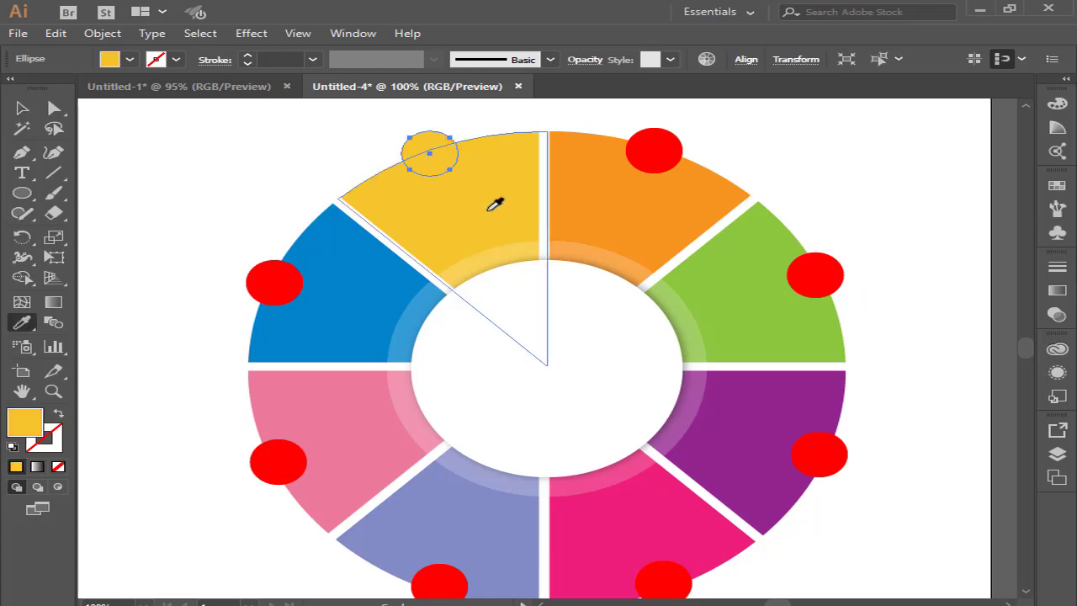
key(v)
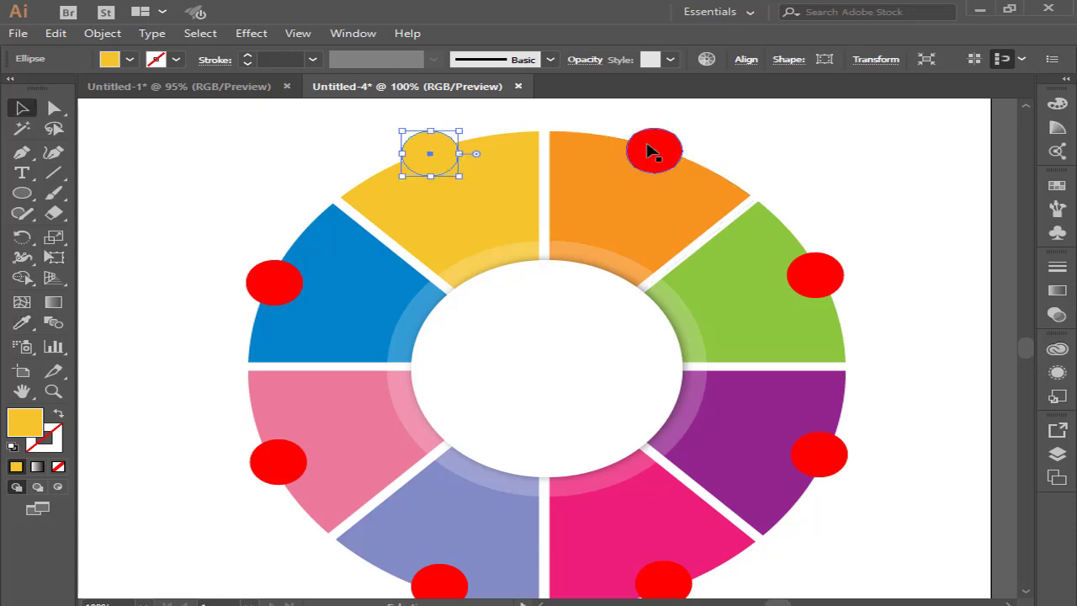
click(653, 149)
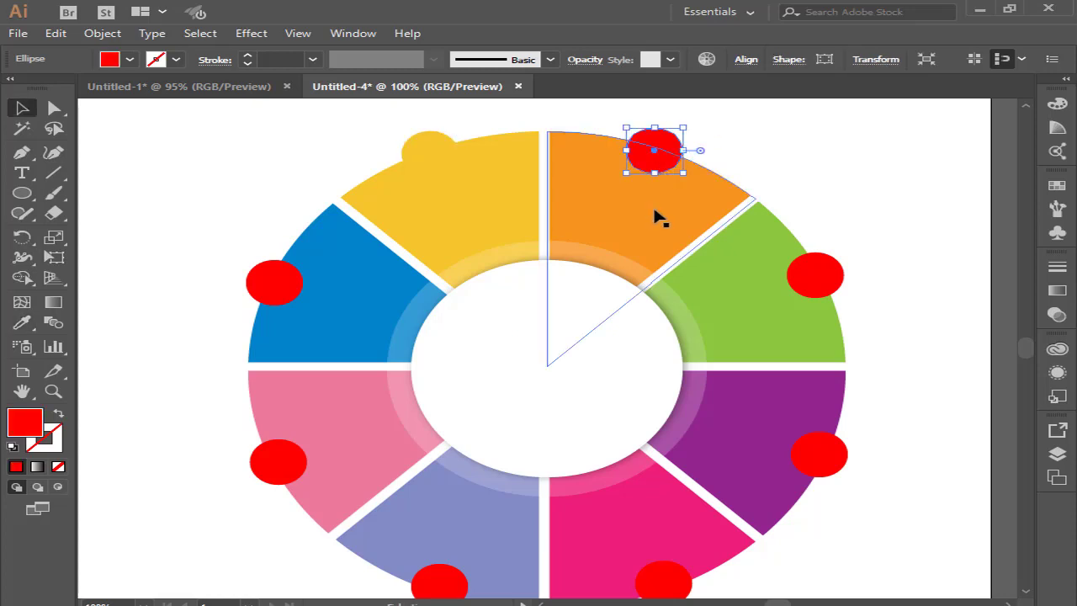
key(i)
click(661, 212)
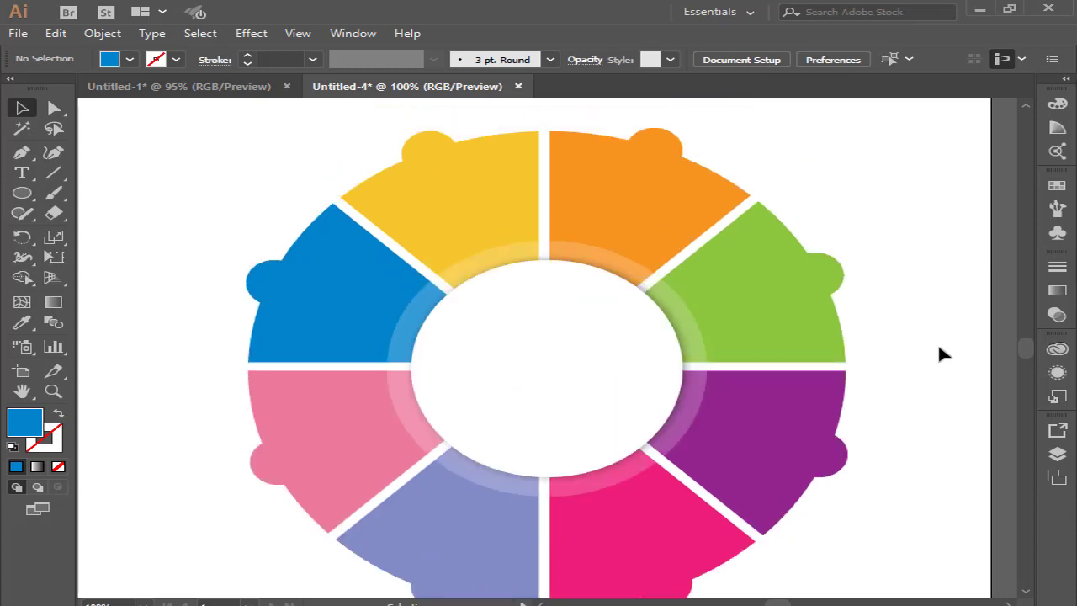
Step: Draw a rectangle covering the whole artboard and fill it with light gray
scroll(938, 347, down, 2)
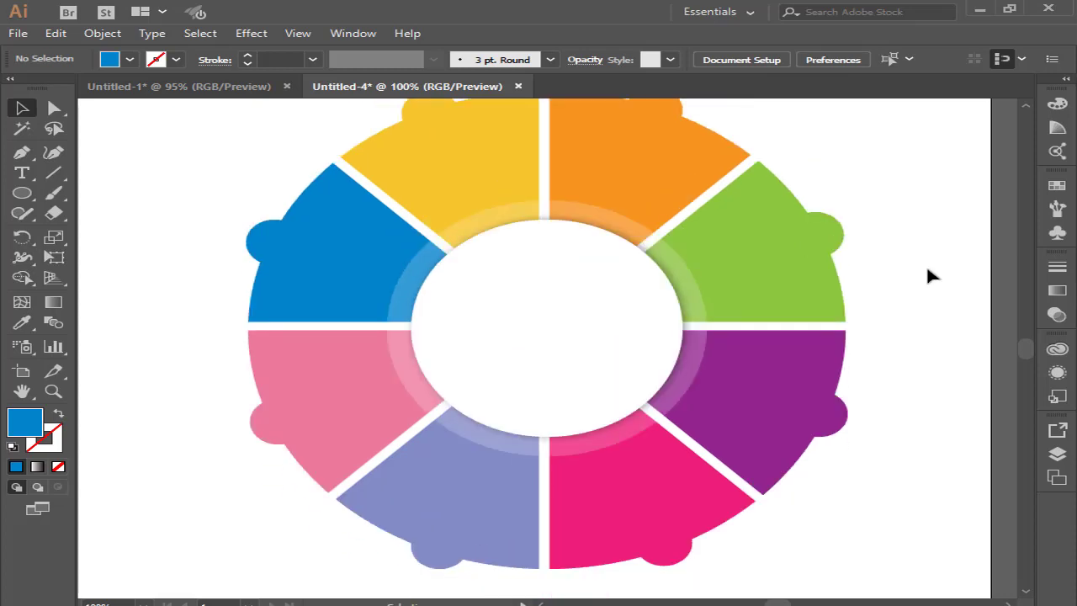
scroll(927, 269, up, 1)
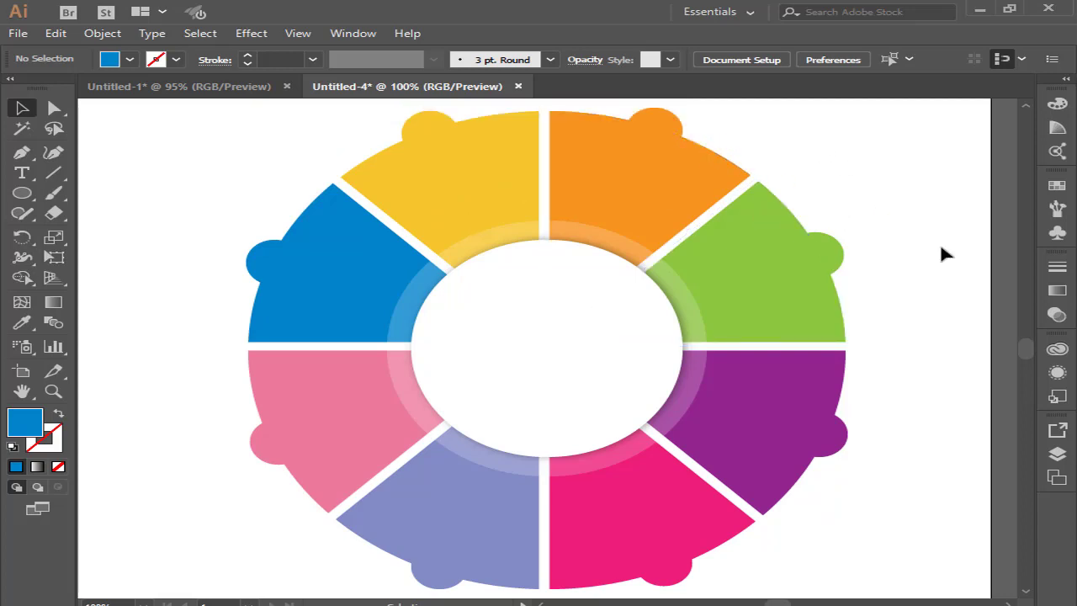
key(ctrl+minus)
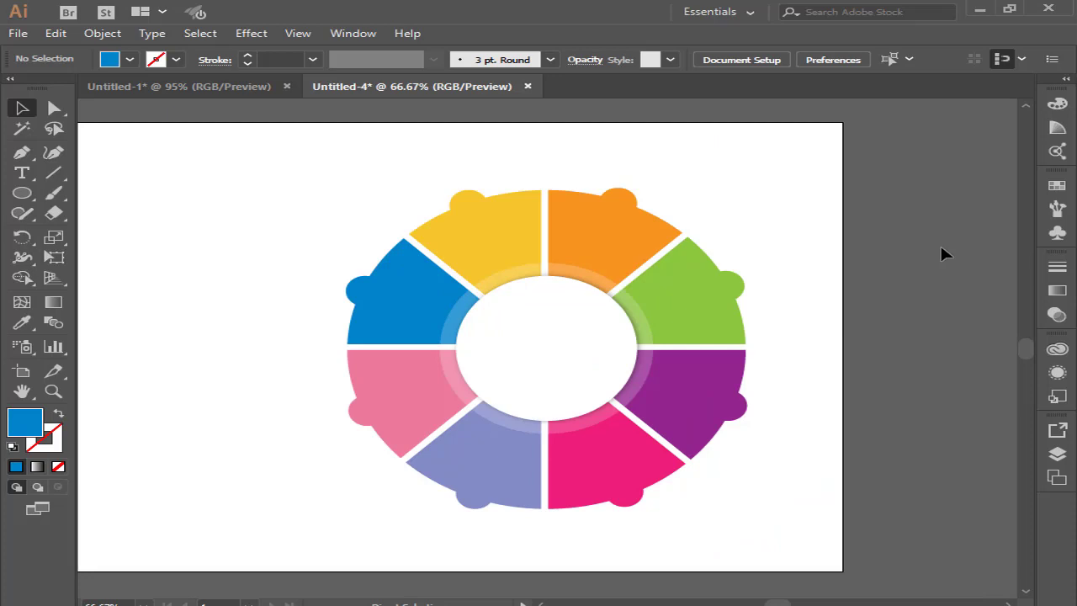
key(ctrl+minus)
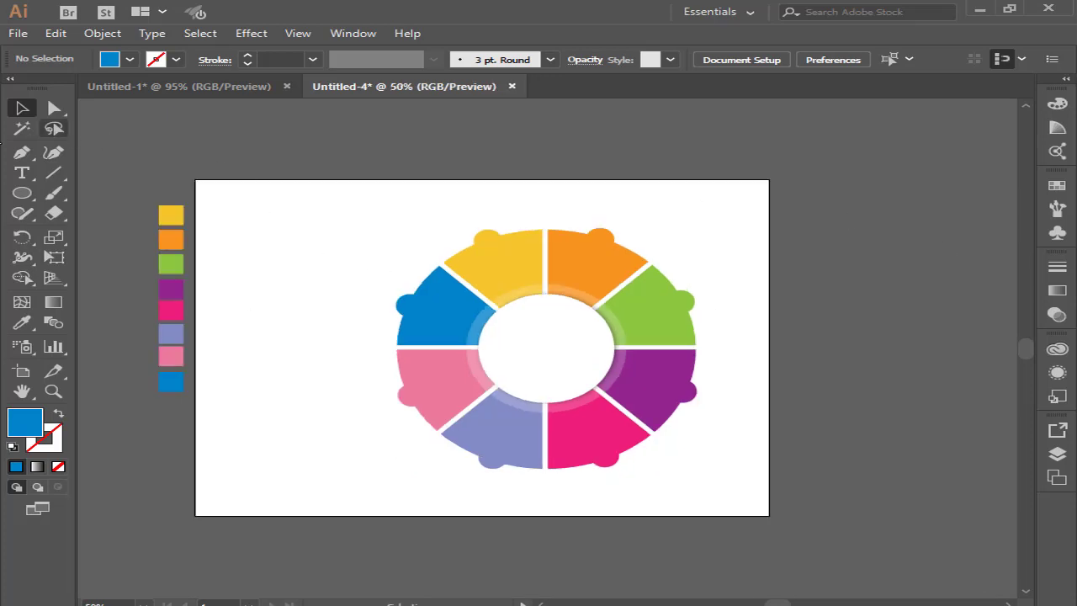
drag(23, 196, 84, 195)
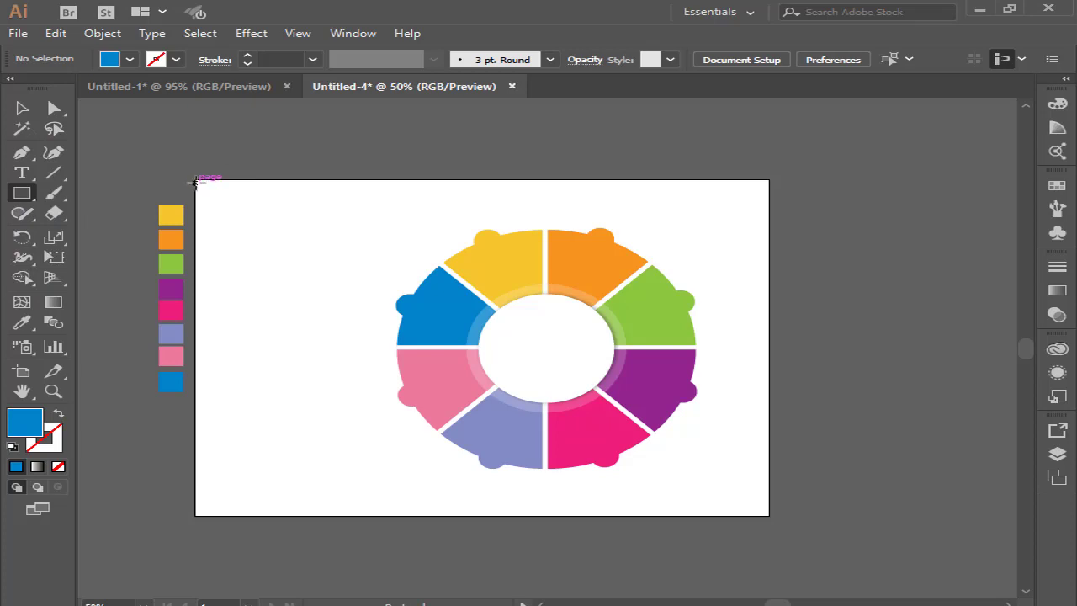
drag(195, 181, 769, 516)
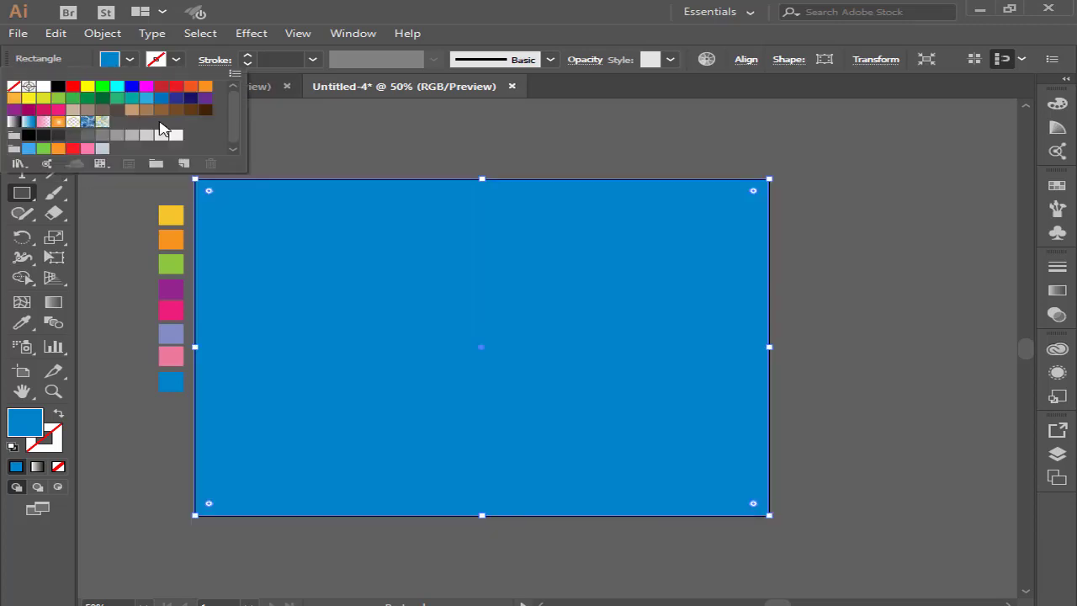
click(148, 136)
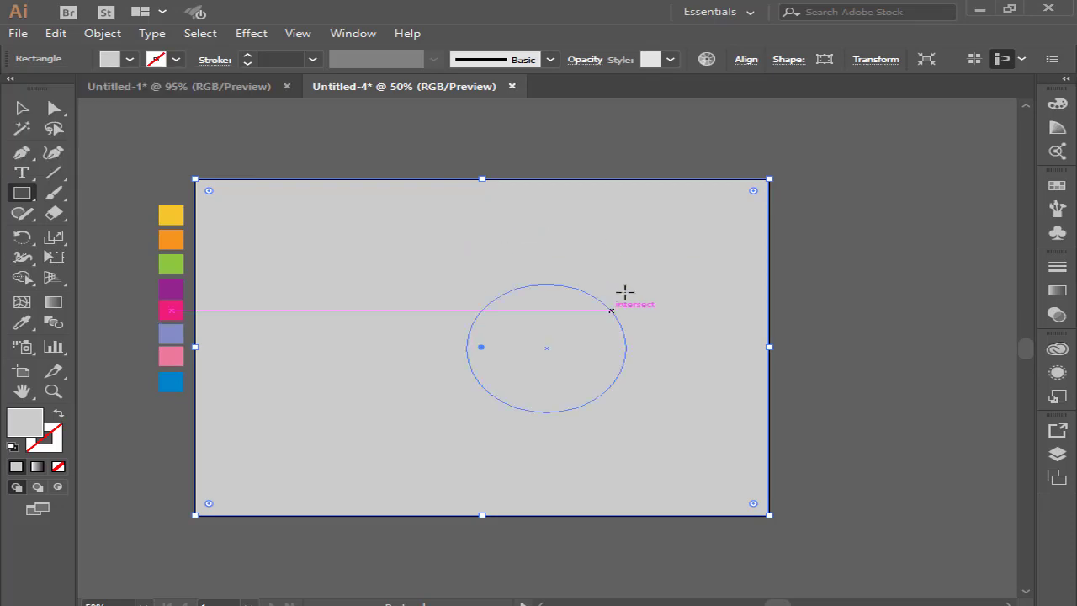
Step: Send the gray background rectangle to the back and lock it
click(22, 108)
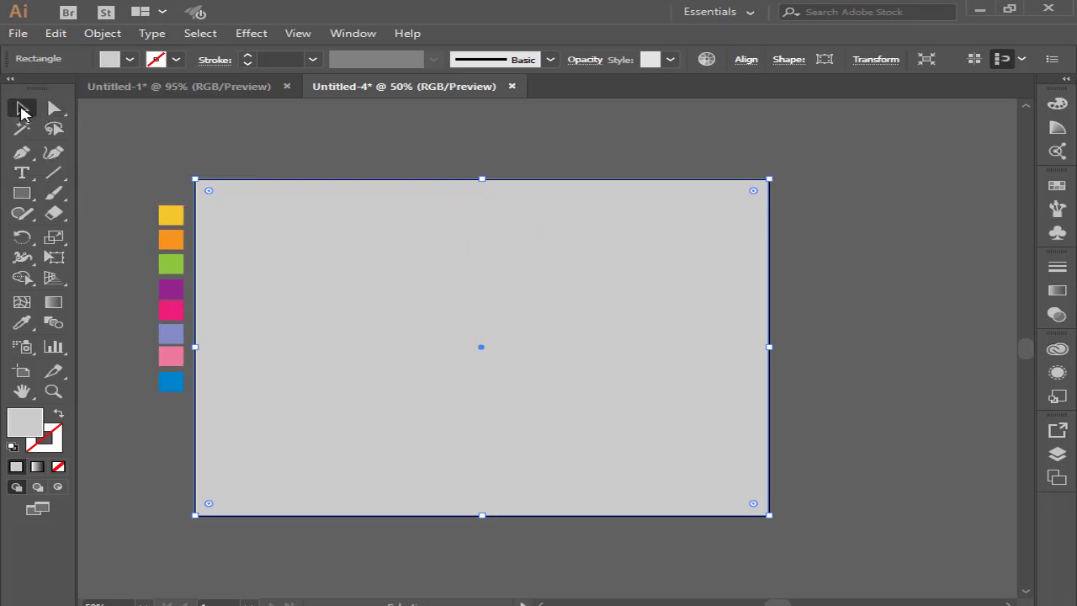
right_click(485, 260)
mouse_move(589, 524)
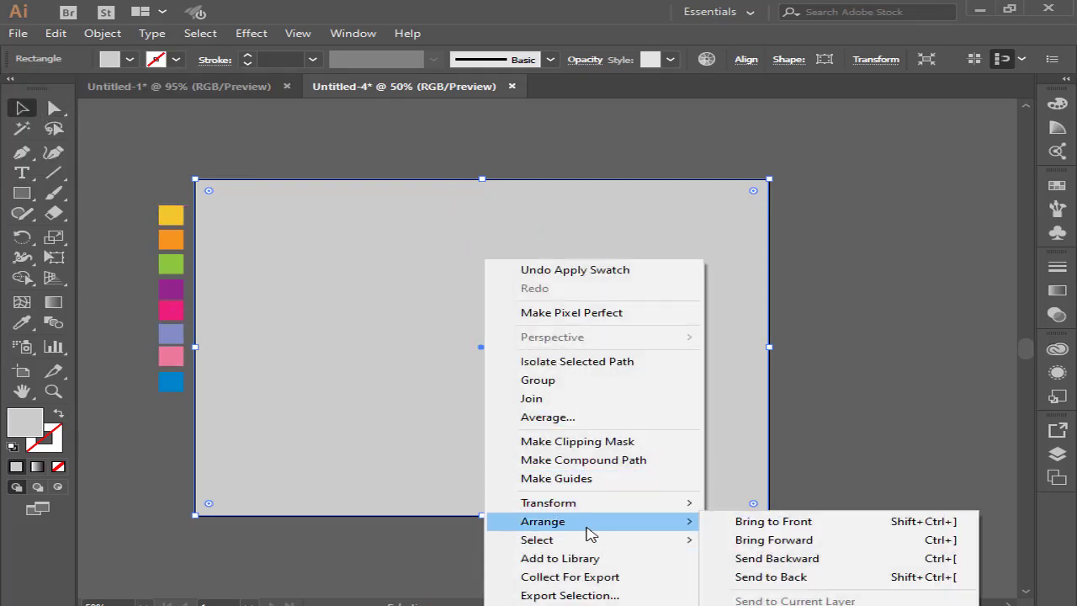
click(771, 577)
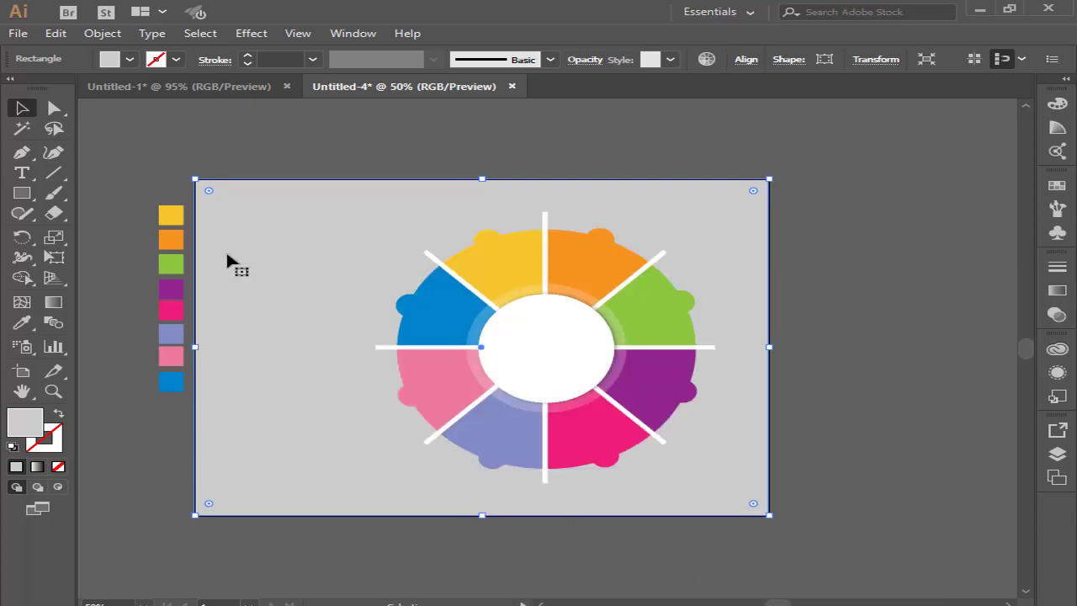
click(108, 33)
mouse_move(312, 93)
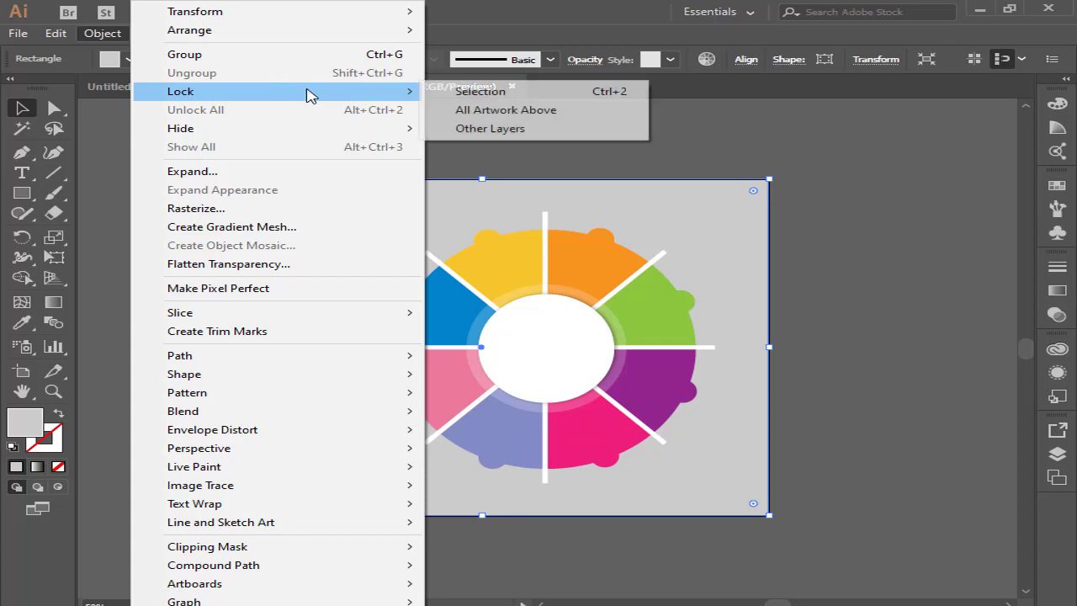
click(514, 92)
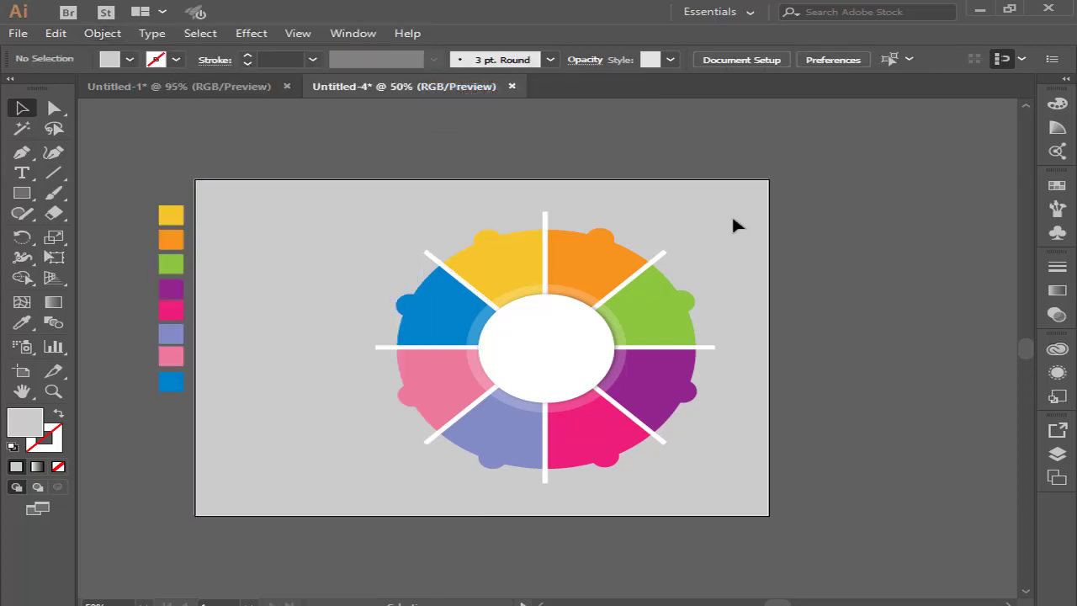
Step: Select the whole wheel and use the Shape Builder to remove the overhanging separator ends around its upper half and along the horizontal line
scroll(755, 393, up, 2)
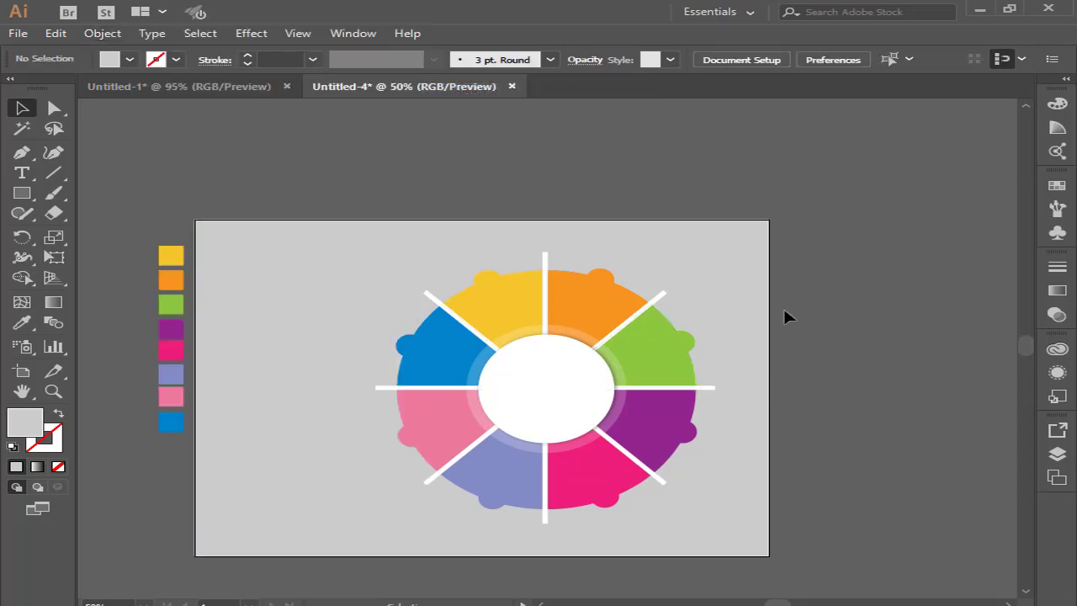
key(ctrl+equal)
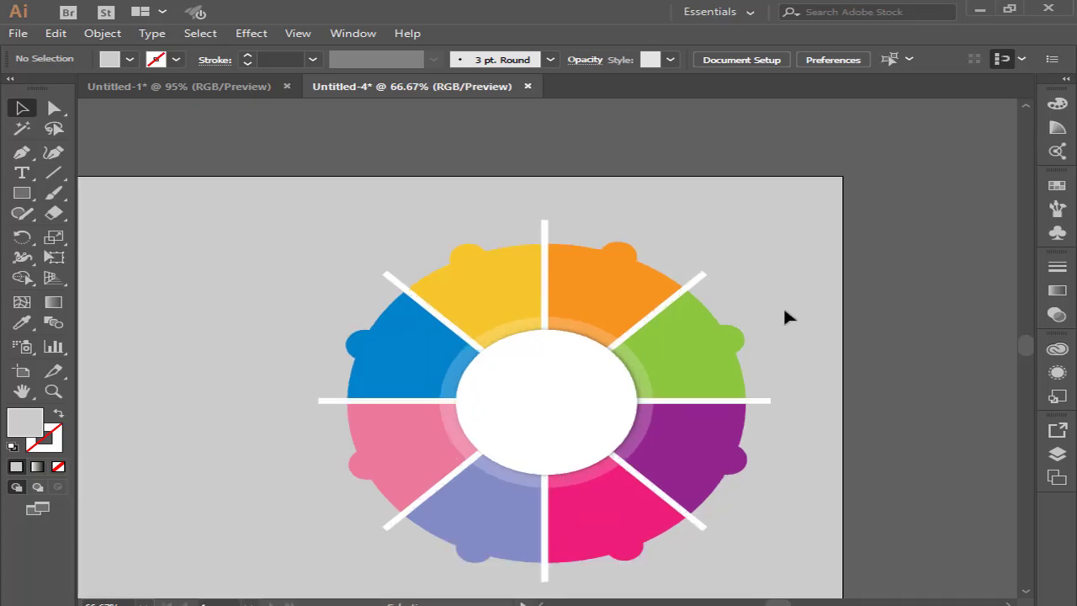
key(ctrl+equal)
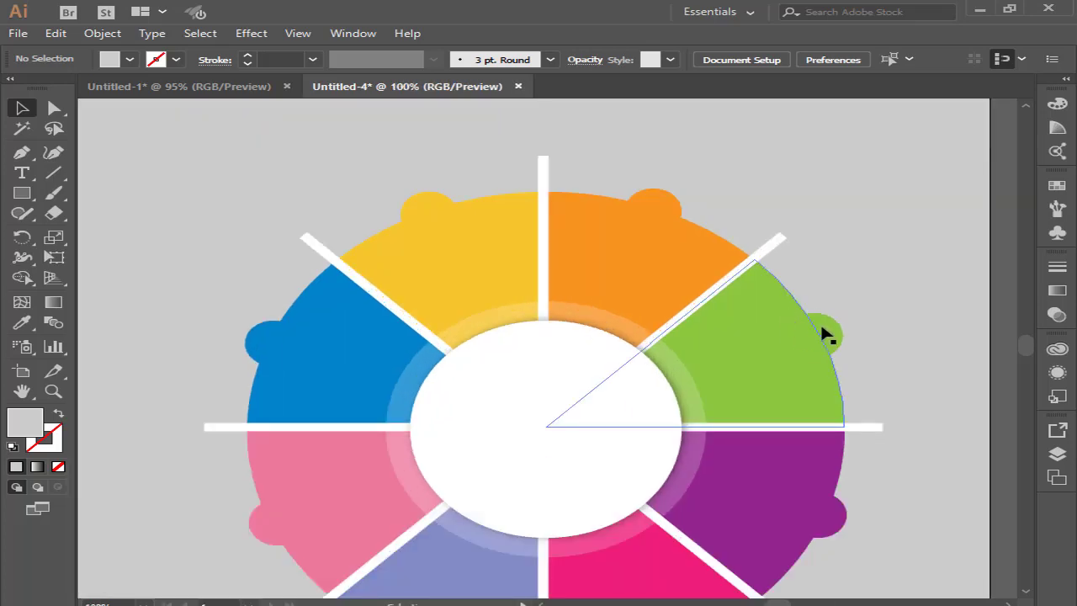
scroll(848, 320, down, 3)
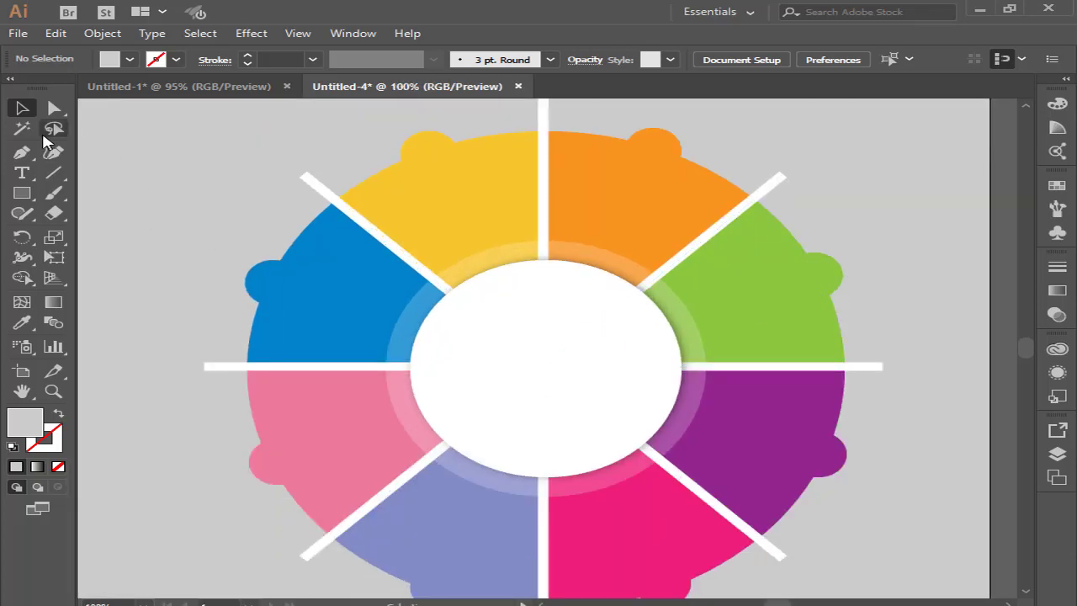
drag(233, 109, 896, 581)
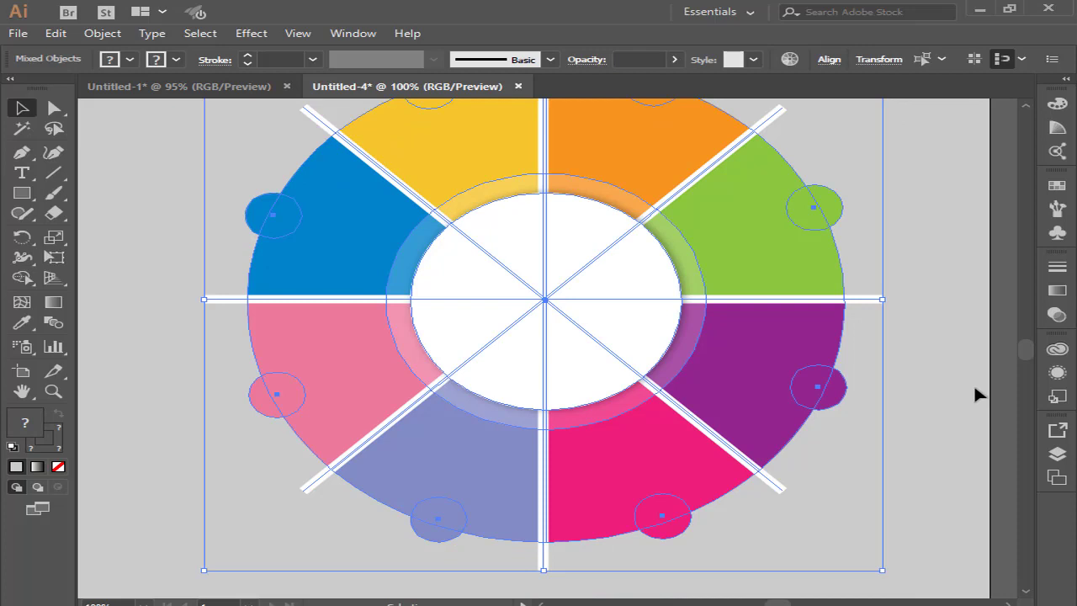
scroll(975, 387, up, 3)
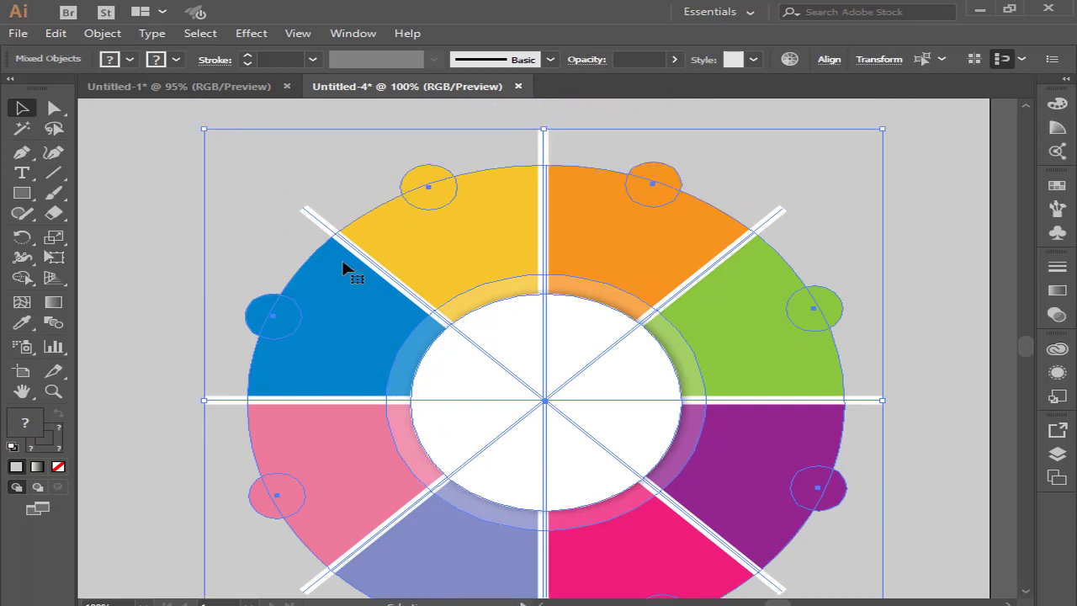
click(21, 278)
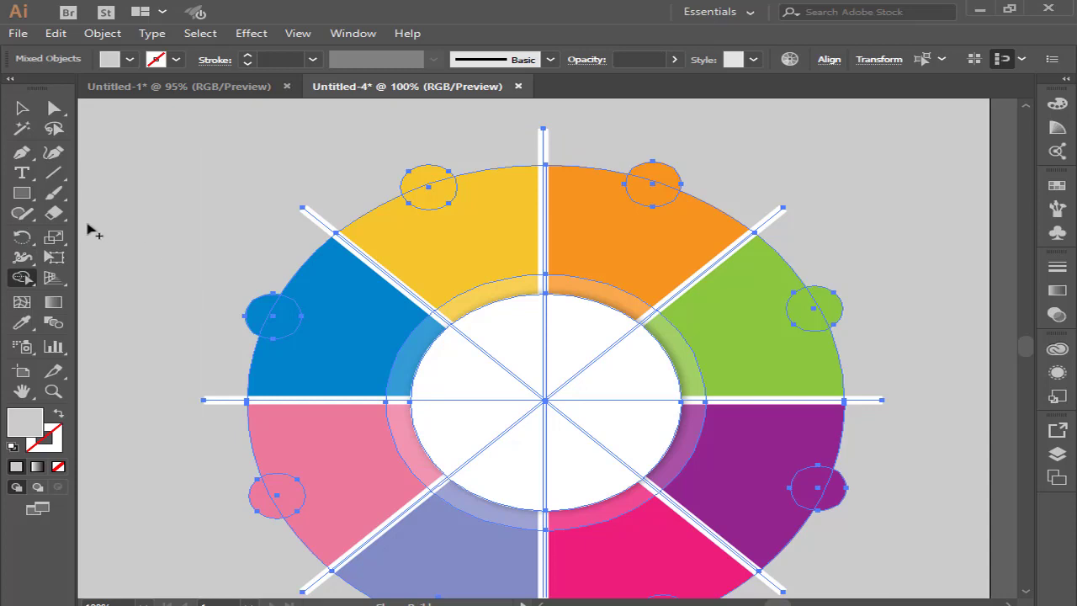
key(alt)
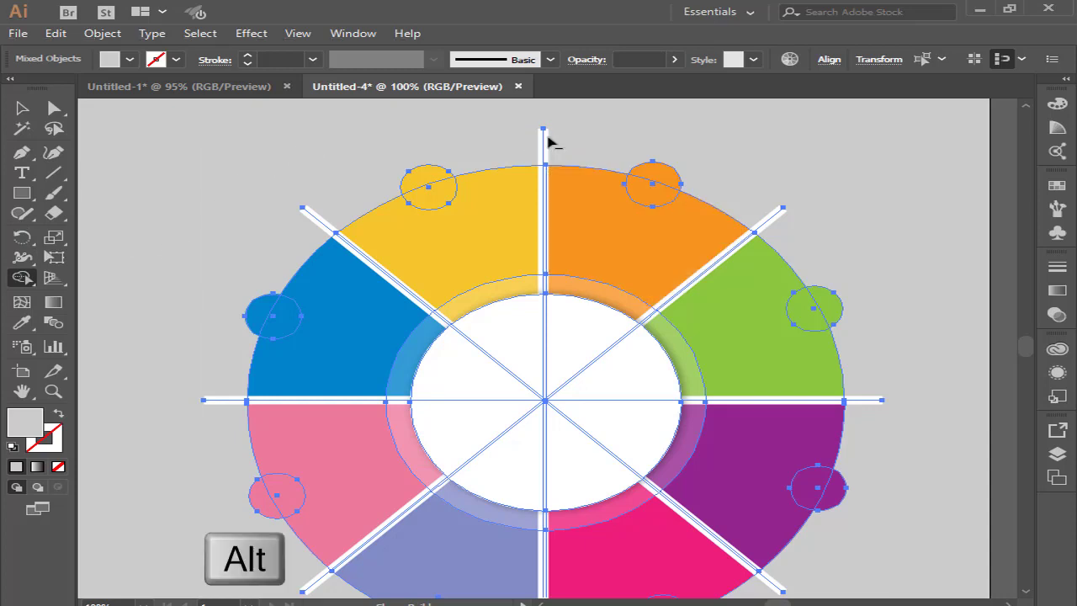
drag(554, 143, 562, 146)
mouse_move(756, 189)
mouse_down()
mouse_move(764, 211)
mouse_move(841, 290)
mouse_up()
drag(866, 380, 875, 416)
mouse_move(337, 209)
mouse_down()
mouse_move(277, 247)
mouse_move(183, 340)
mouse_up()
mouse_move(217, 378)
mouse_down()
mouse_move(224, 423)
mouse_move(139, 508)
mouse_up()
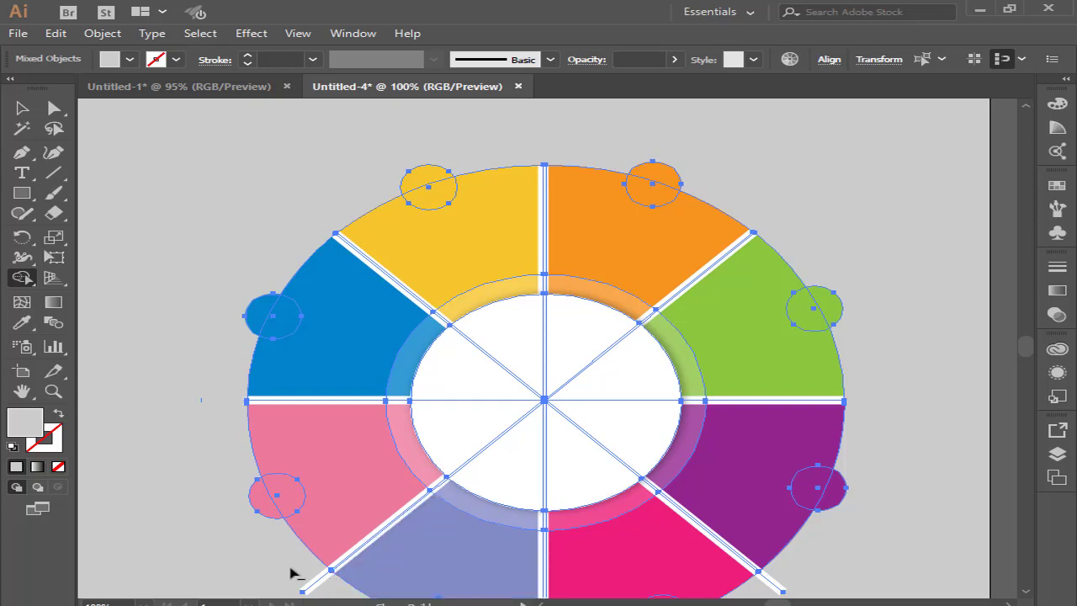
Step: Remove the three remaining separator ends that stick out beyond the lower half of the wheel
drag(294, 570, 337, 599)
scroll(889, 471, down, 5)
scroll(889, 475, down, 1)
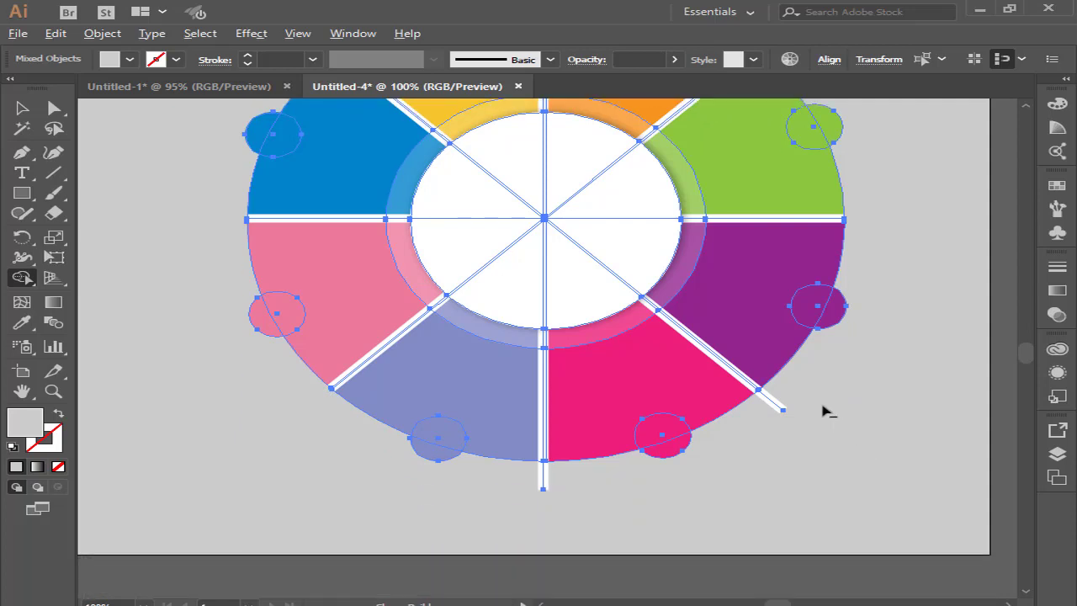
drag(790, 384, 762, 433)
mouse_move(586, 486)
mouse_down()
mouse_move(521, 488)
mouse_move(522, 513)
mouse_up()
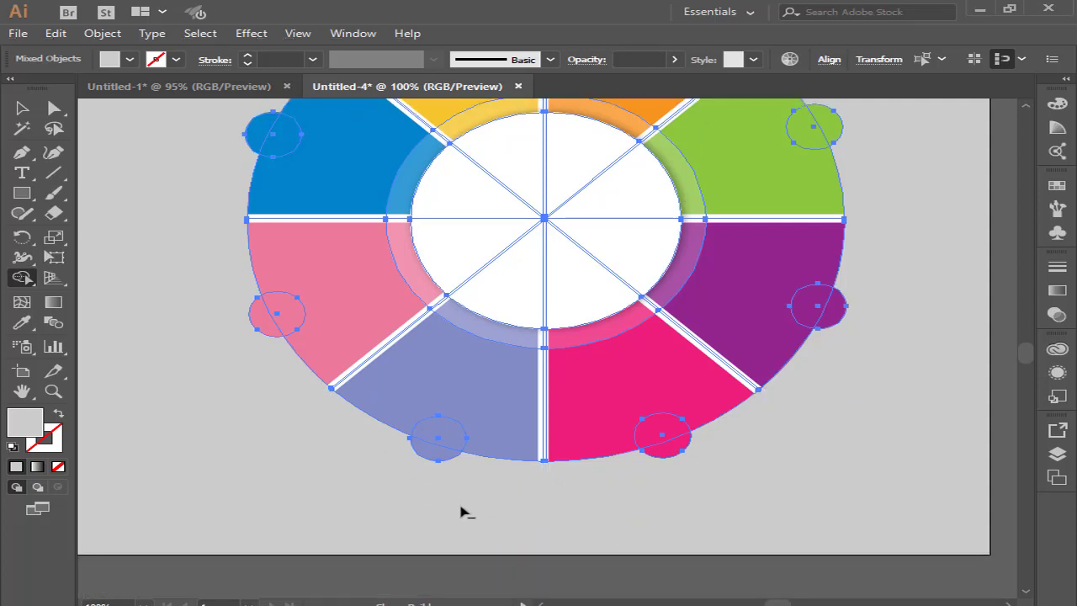
Step: Rotate the entire wheel clockwise so that the yellow sector is centered at the top, and deselect it
click(22, 110)
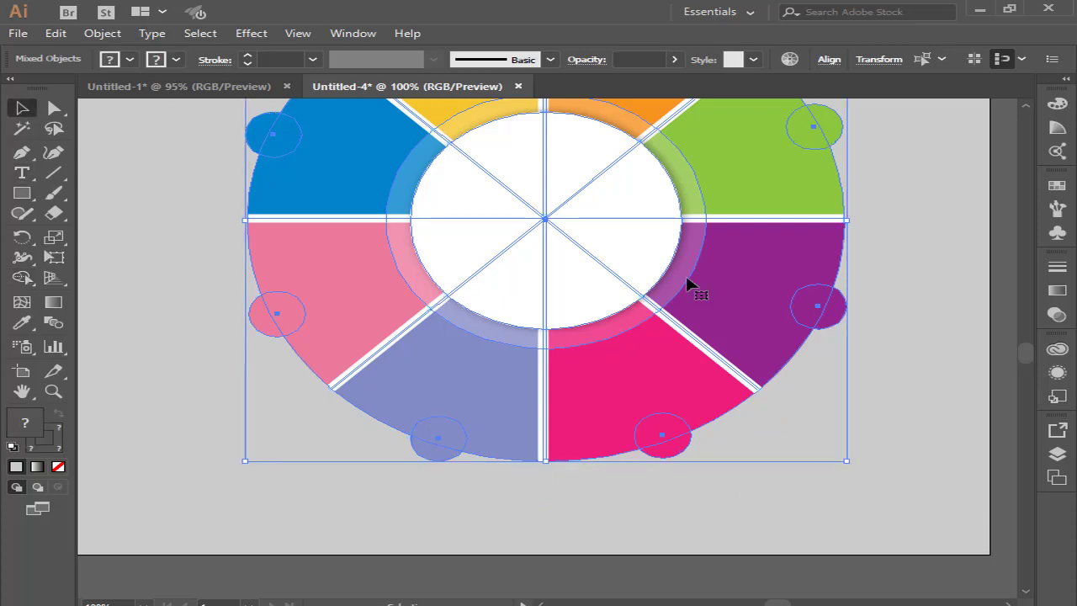
scroll(935, 323, up, 5)
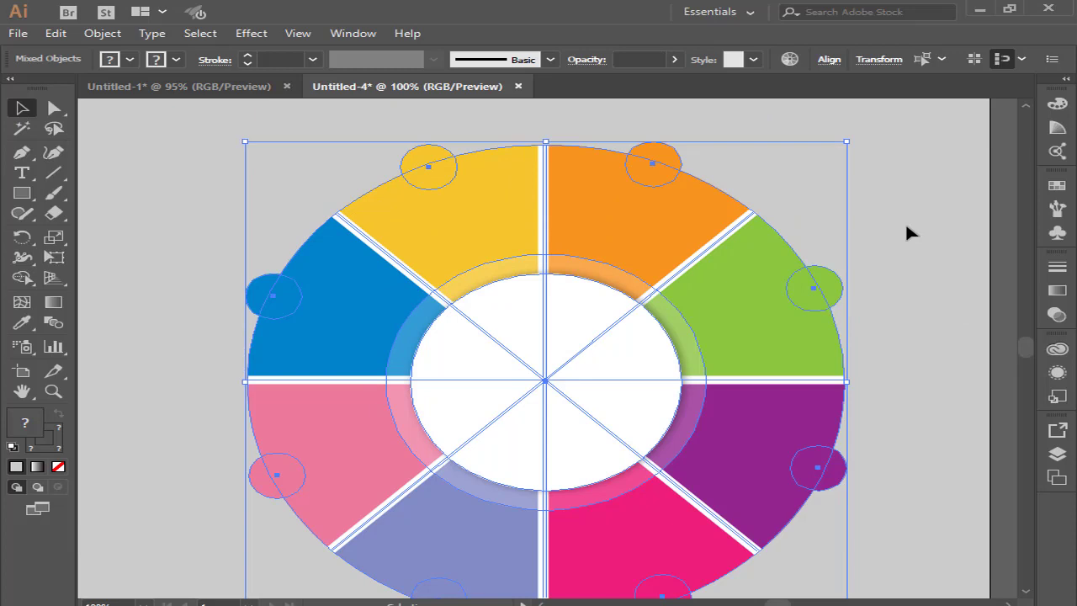
scroll(901, 319, up, 1)
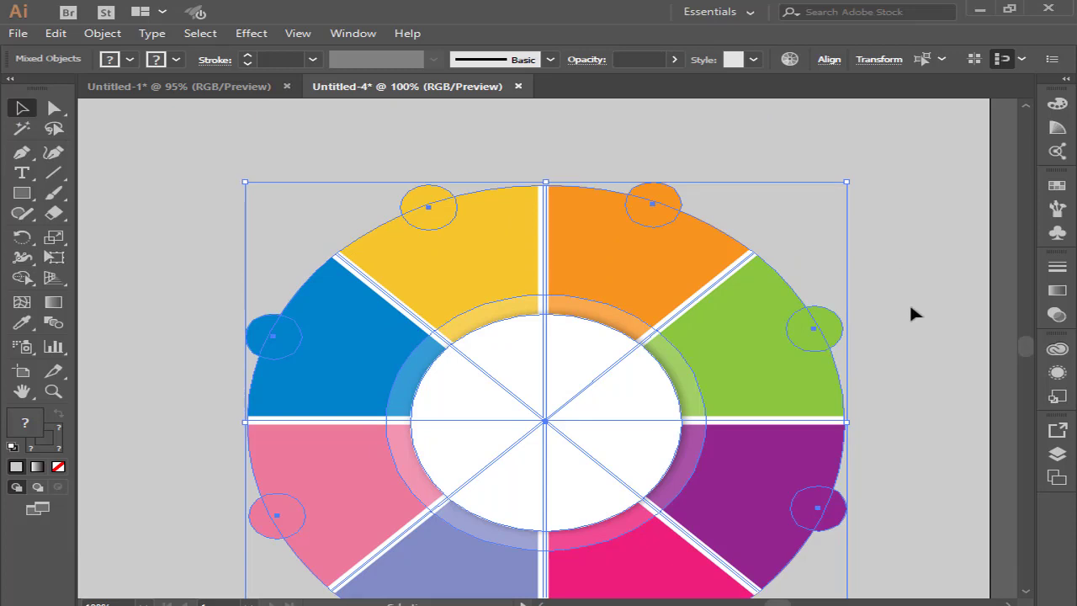
scroll(912, 303, down, 1)
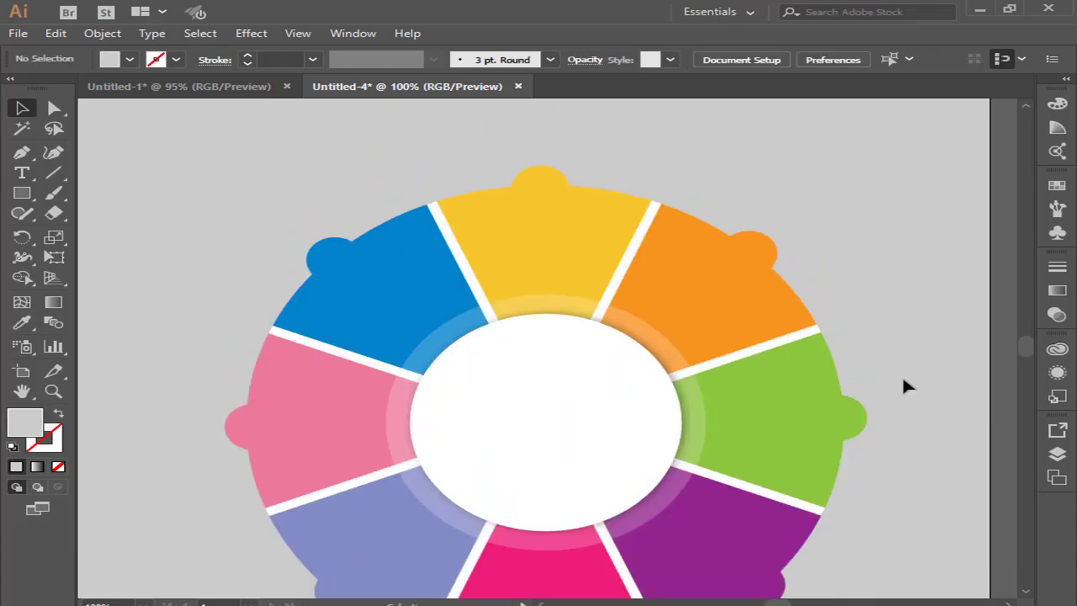
scroll(903, 373, down, 1)
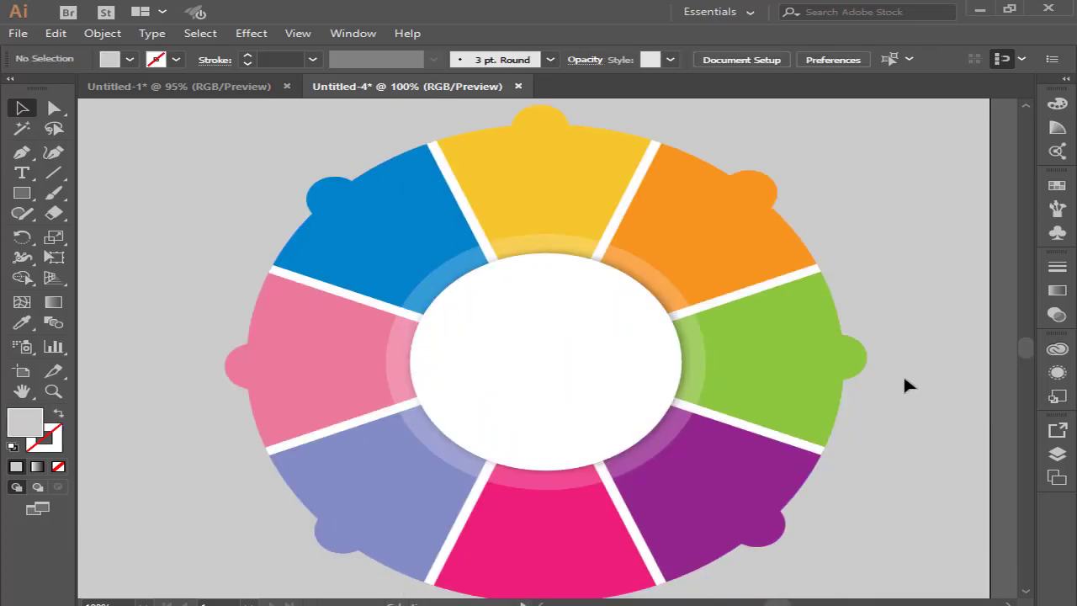
scroll(902, 374, up, 1)
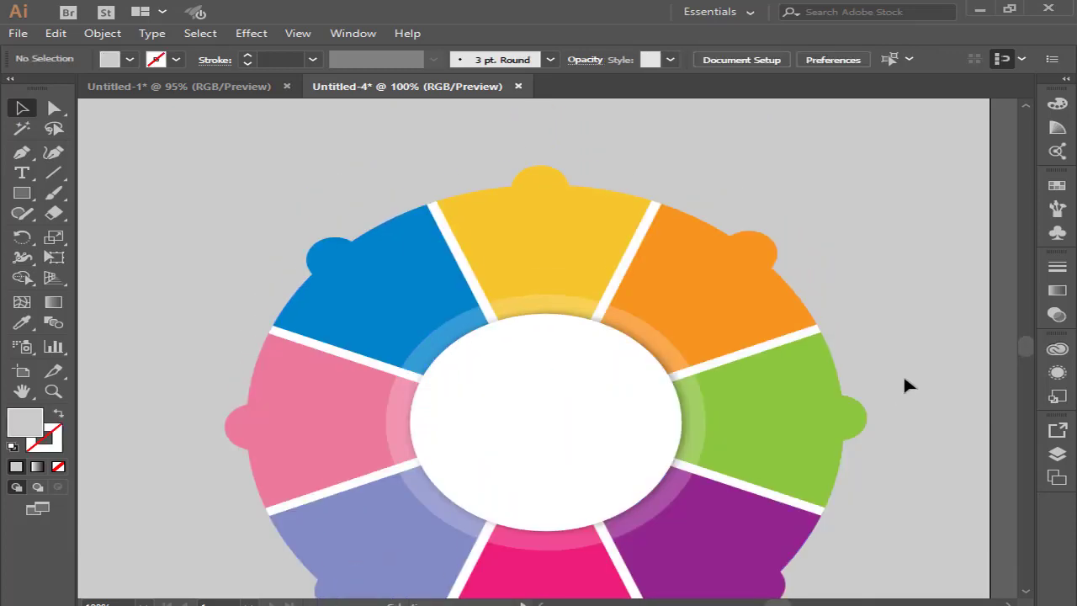
Step: Add the text "01" on the gray background outside the wheel and enlarge it to fit an edge circle
click(22, 172)
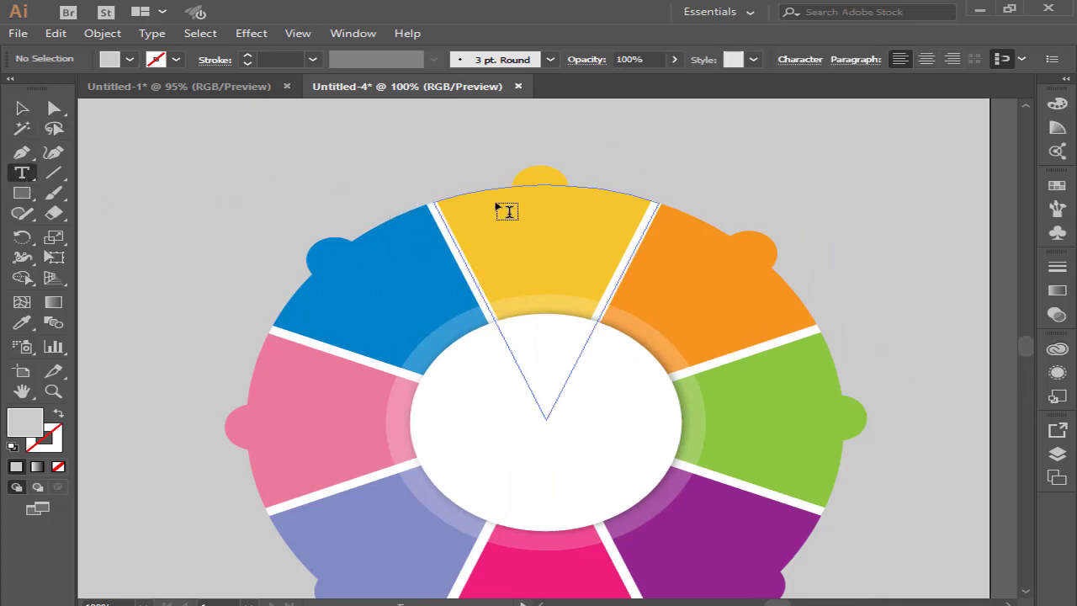
click(200, 164)
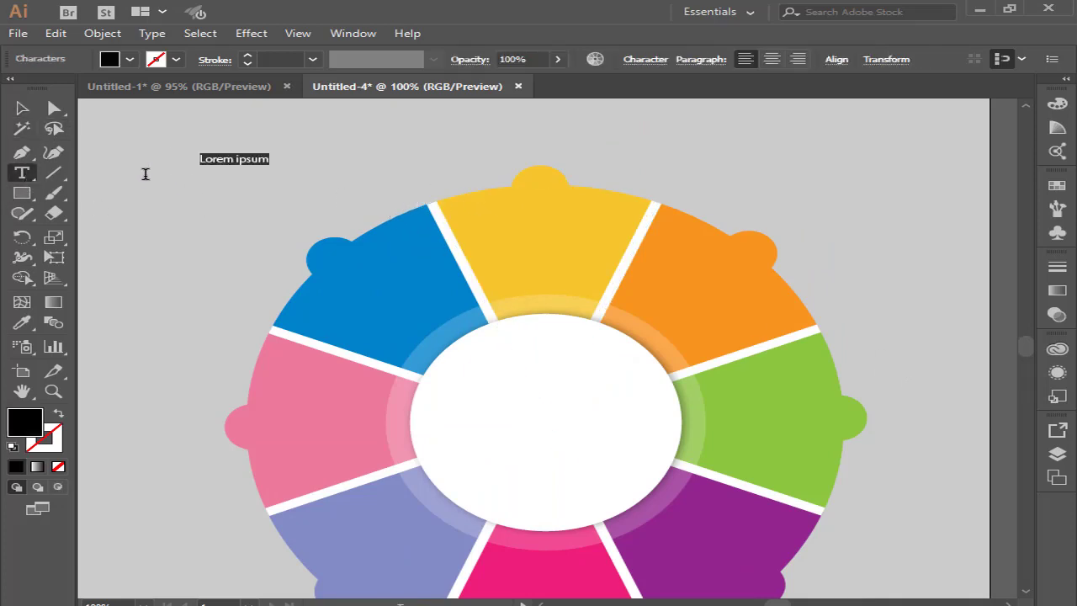
text(01)
click(22, 108)
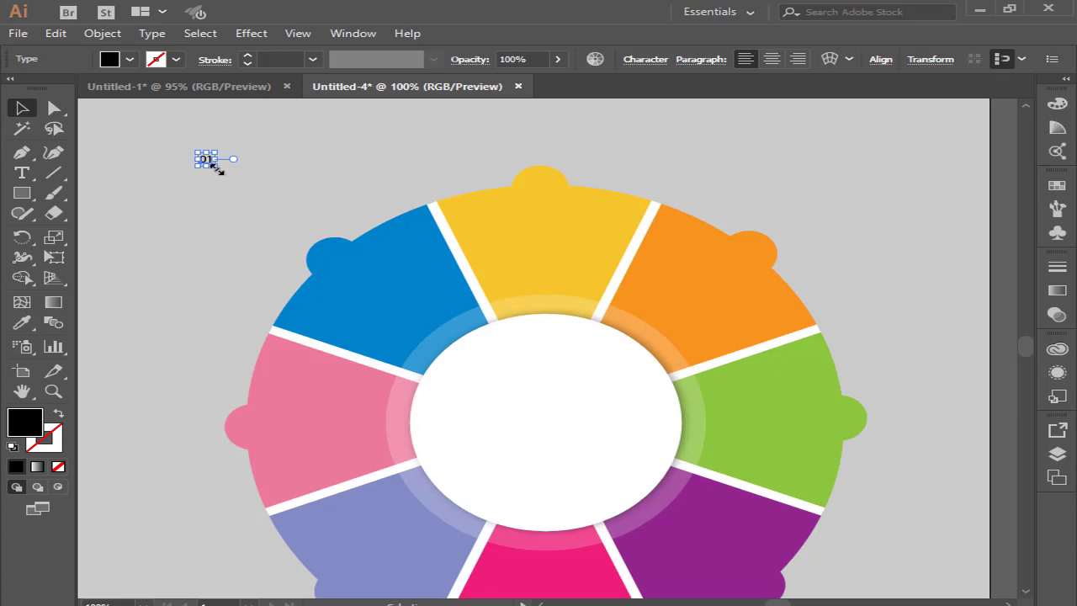
mouse_move(217, 167)
mouse_down()
mouse_move(227, 184)
mouse_move(215, 189)
mouse_up()
Step: Change the fill color of the 01 text to white
click(109, 59)
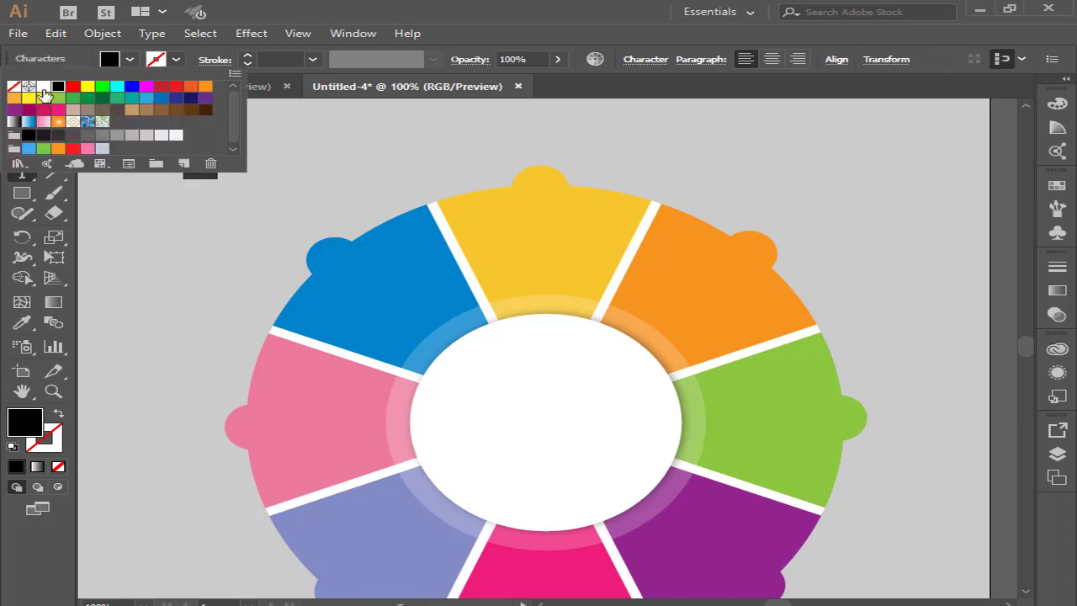
click(44, 88)
click(109, 59)
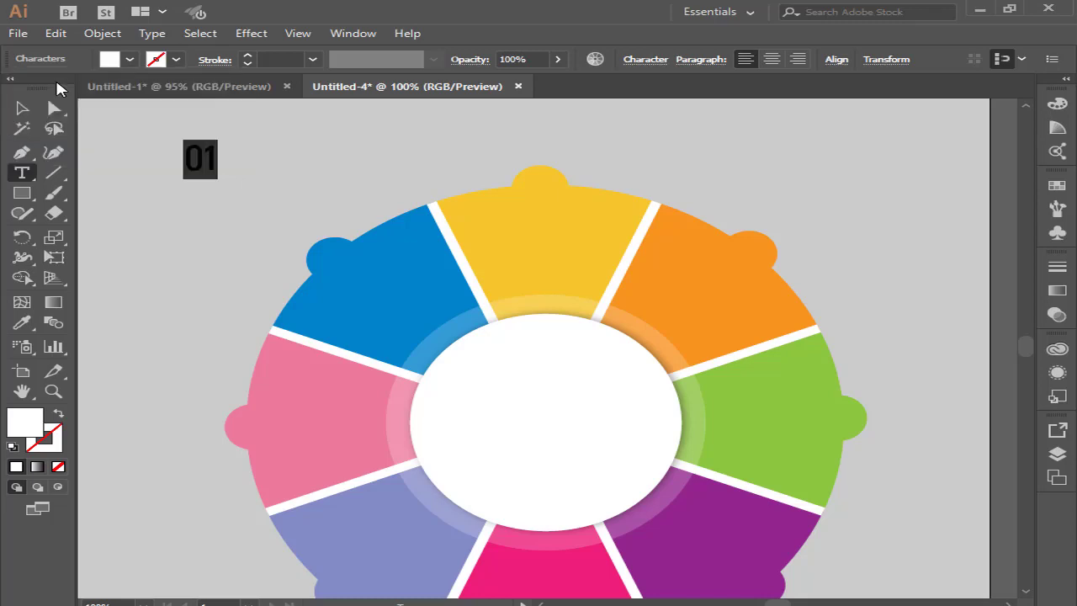
click(23, 108)
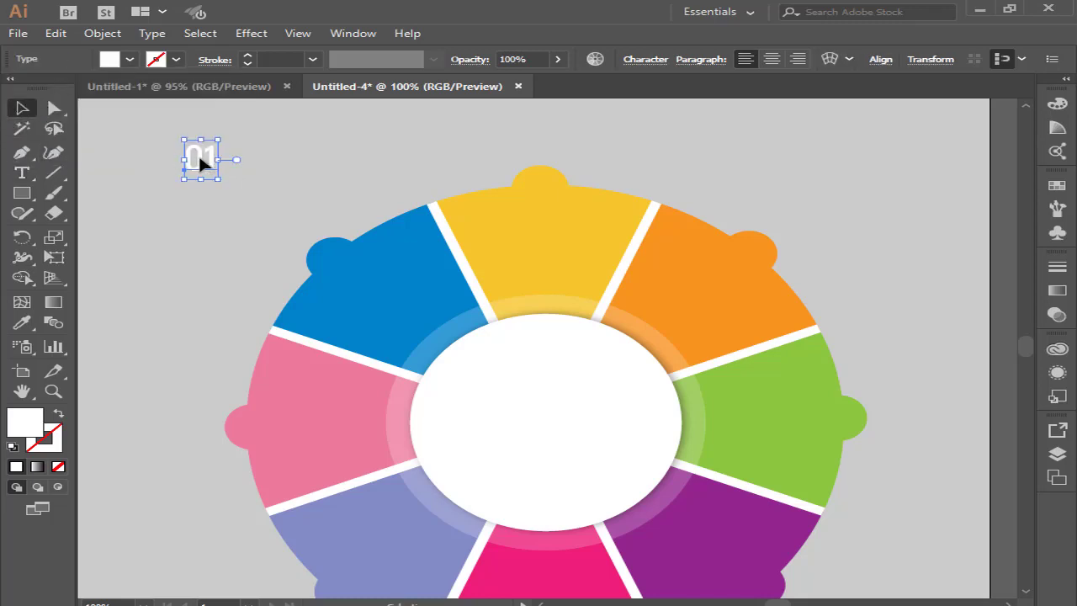
Step: Move the 01 text onto the yellow sector's edge circle and nudge it until it sits centered there
drag(199, 163, 541, 189)
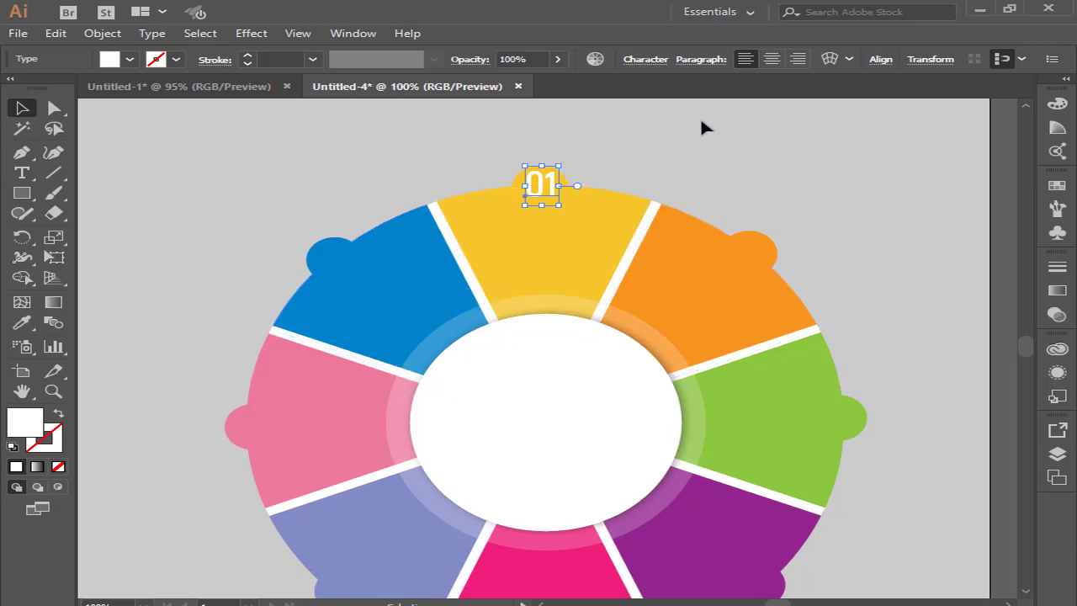
key(Left)
key(Up)
key(Up)
key(Up)
key(Up)
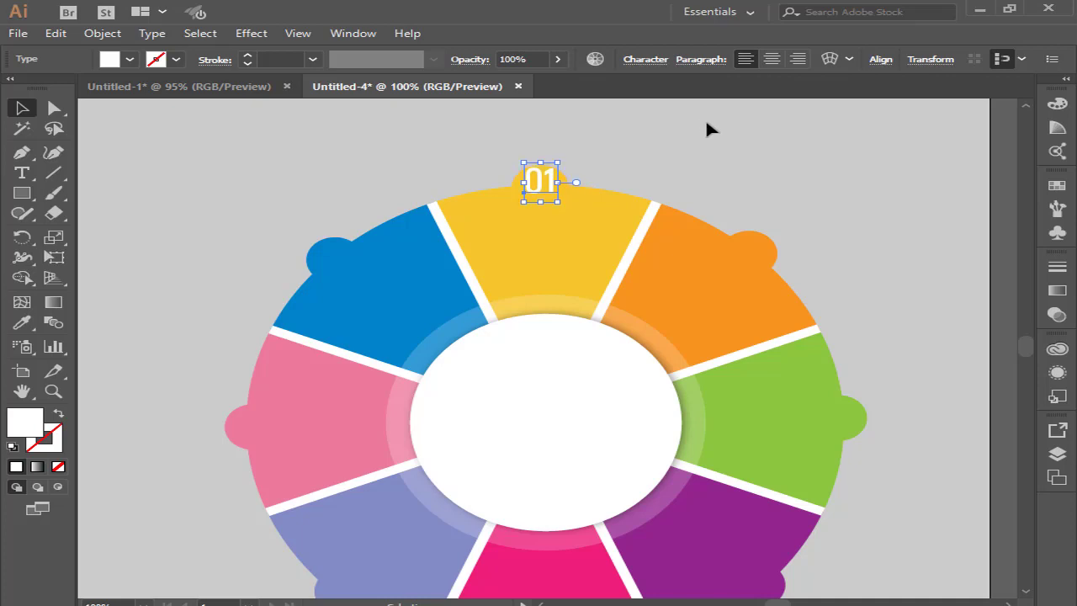
key(Left)
click(630, 157)
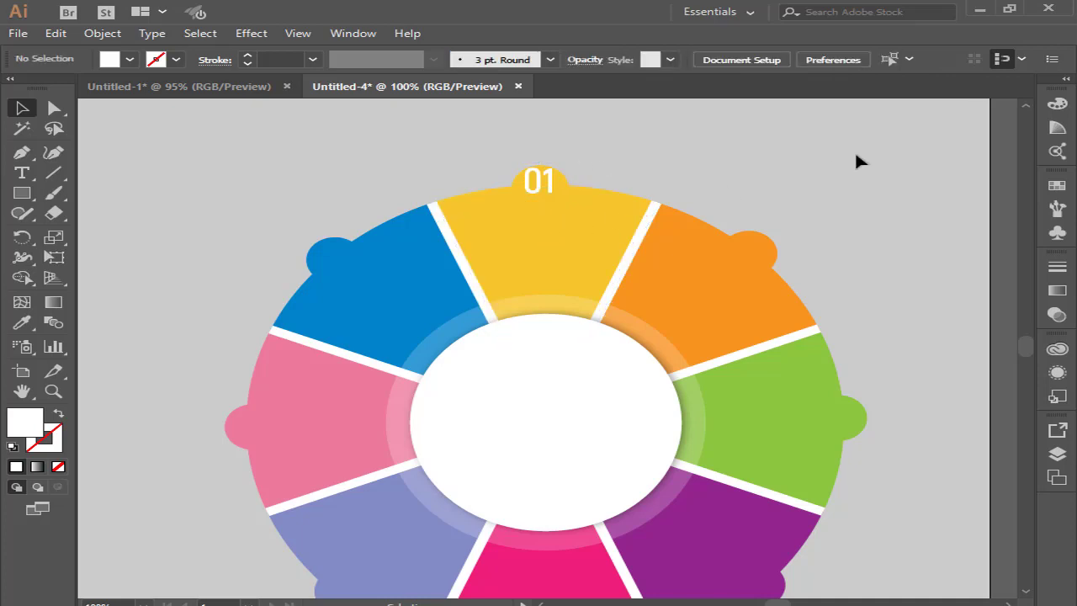
Step: Make a copy of the 01 text rotated about the wheel's center, placing it on the blue sector's edge circle
click(540, 181)
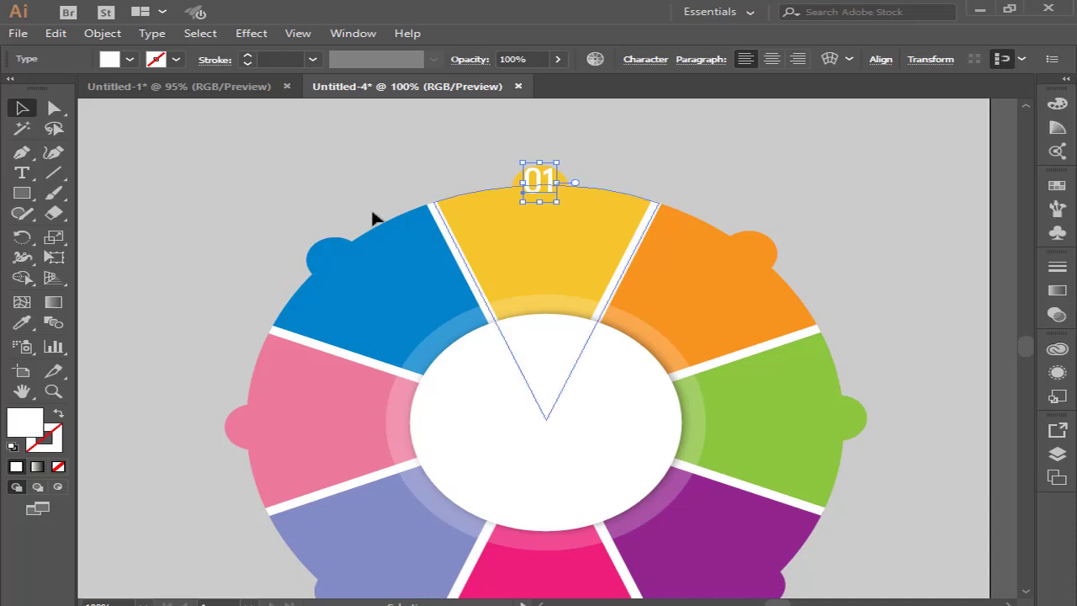
click(21, 238)
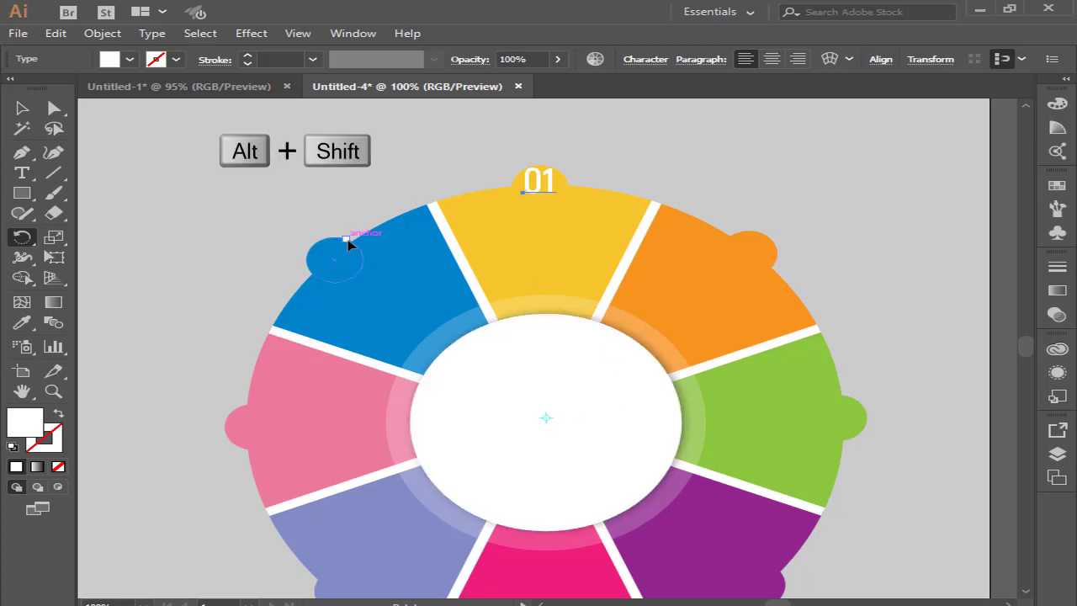
drag(349, 235, 416, 232)
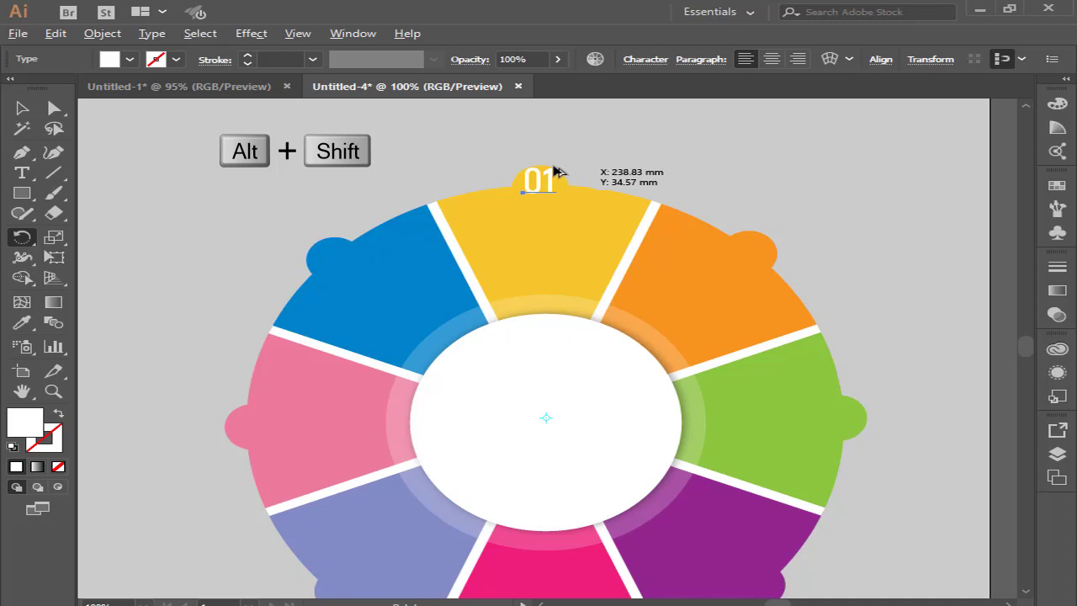
drag(538, 183, 439, 212)
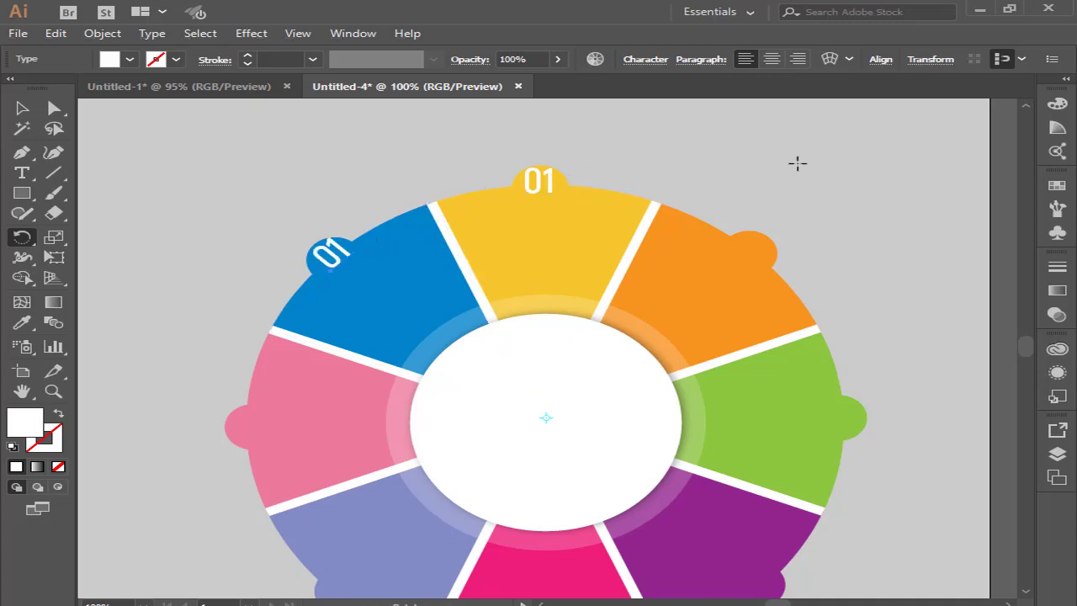
Step: Repeat the rotated copy of the 01 text around the wheel for the remaining edge circles
key(ctrl+d)
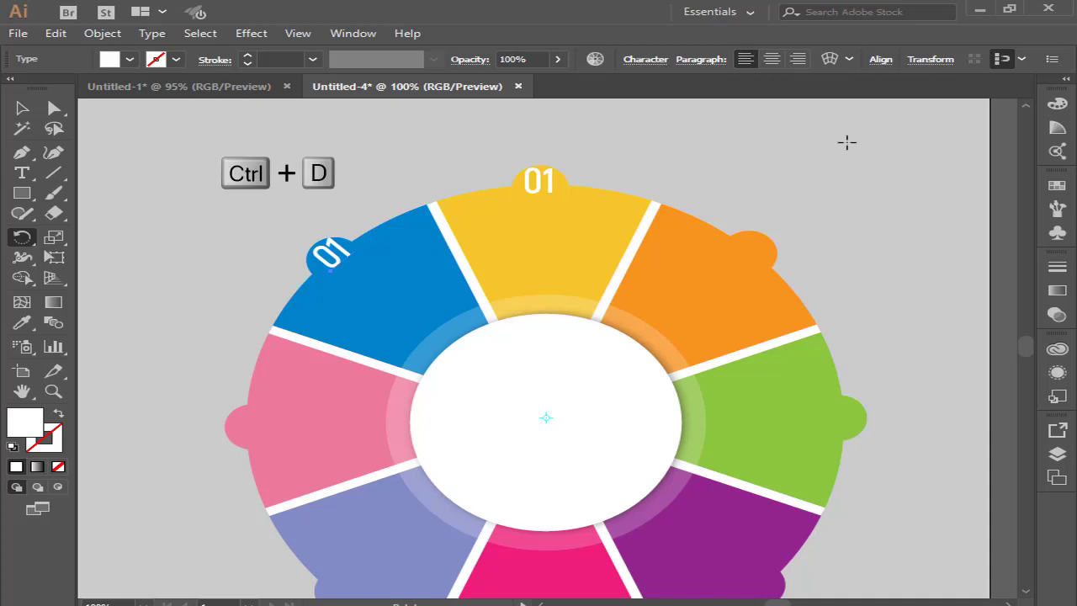